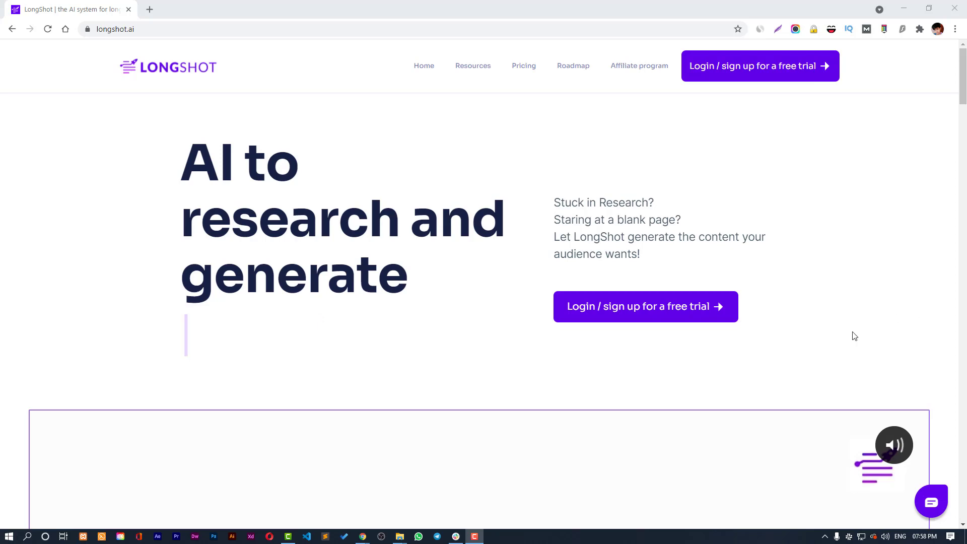
# Look through the LongShot landing page down to the How it works section and enter the web app.
pyautogui.scroll(-5, 854, 328)
pyautogui.scroll(-4, 855, 329)
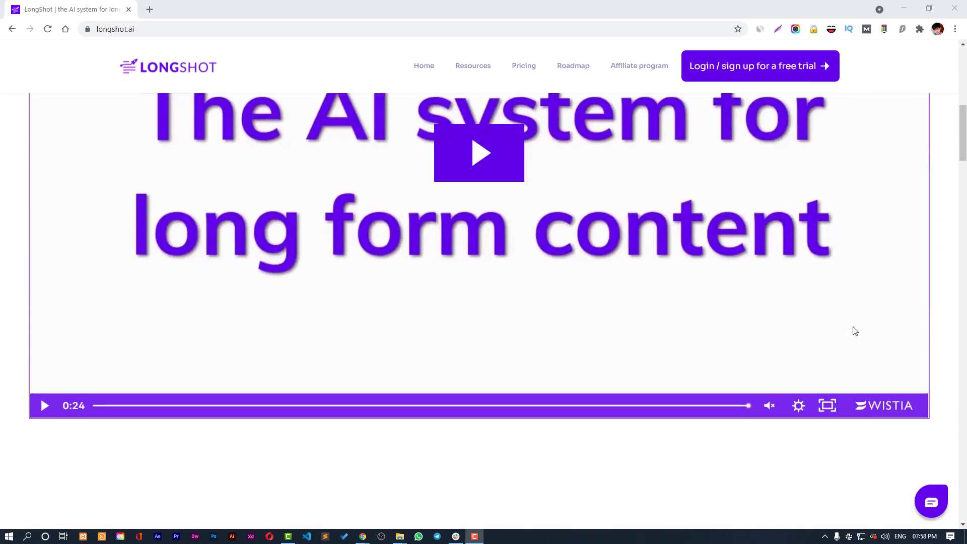
pyautogui.moveTo(959, 143); pyautogui.dragTo(965, 186)
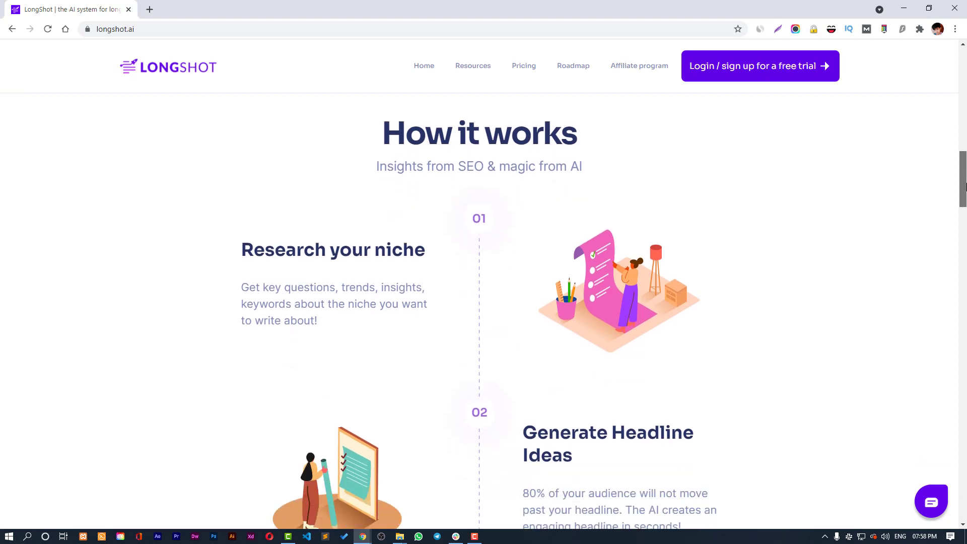
pyautogui.moveTo(965, 187); pyautogui.dragTo(959, 101)
pyautogui.click(834, 79)
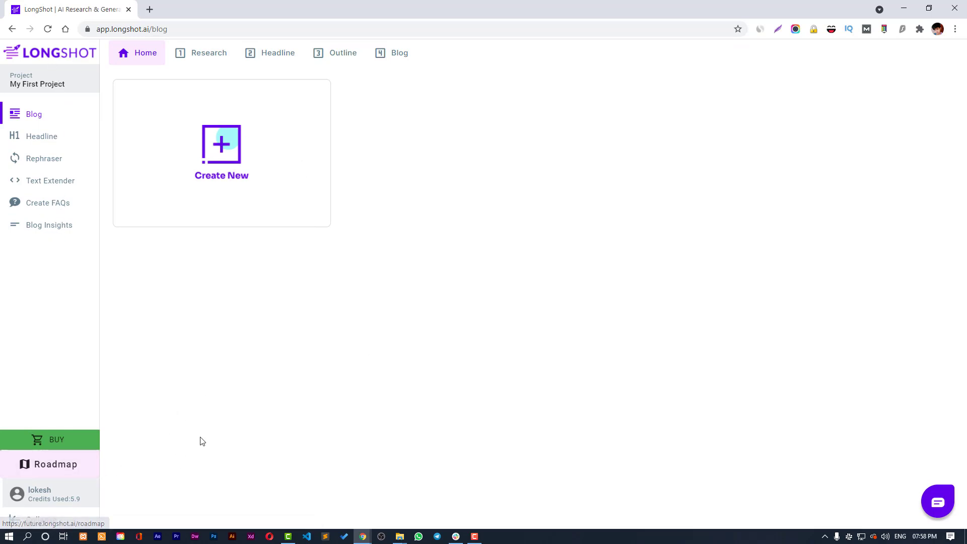
# Open the feature roadmap and review its Just launched, Releasing shortly, Next in line and In our thoughts columns.
pyautogui.click(79, 468)
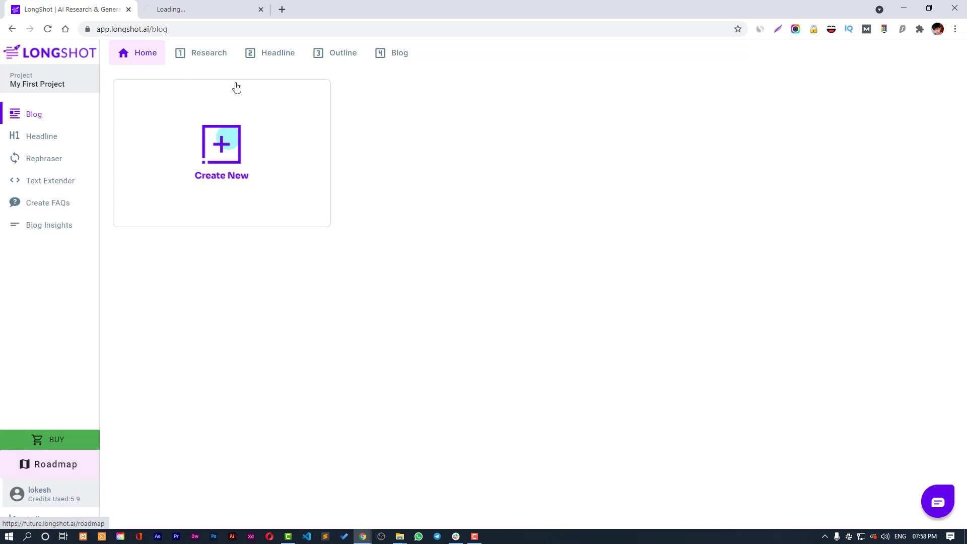
pyautogui.click(201, 6)
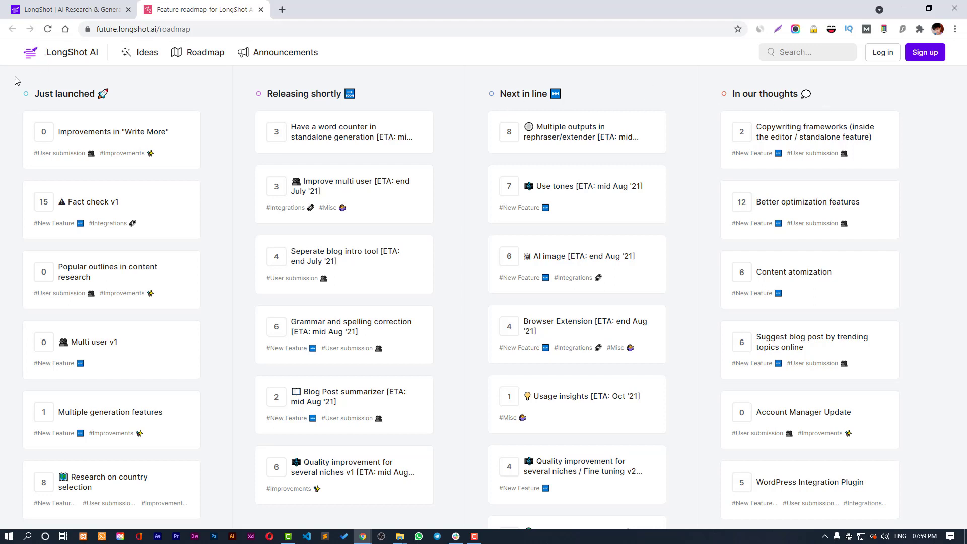
pyautogui.moveTo(14, 80); pyautogui.dragTo(218, 462)
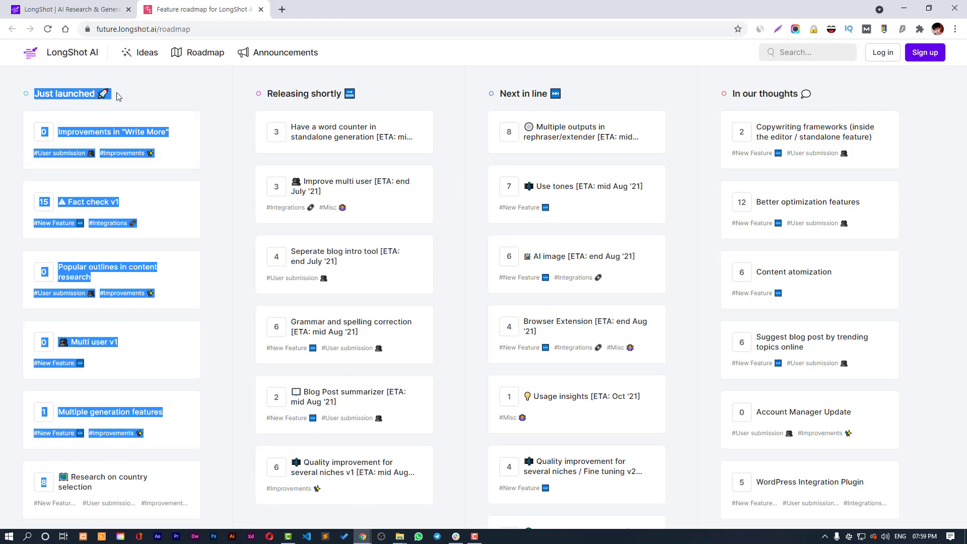
pyautogui.click(174, 92)
pyautogui.moveTo(245, 82); pyautogui.dragTo(520, 272)
pyautogui.moveTo(485, 75); pyautogui.dragTo(840, 471)
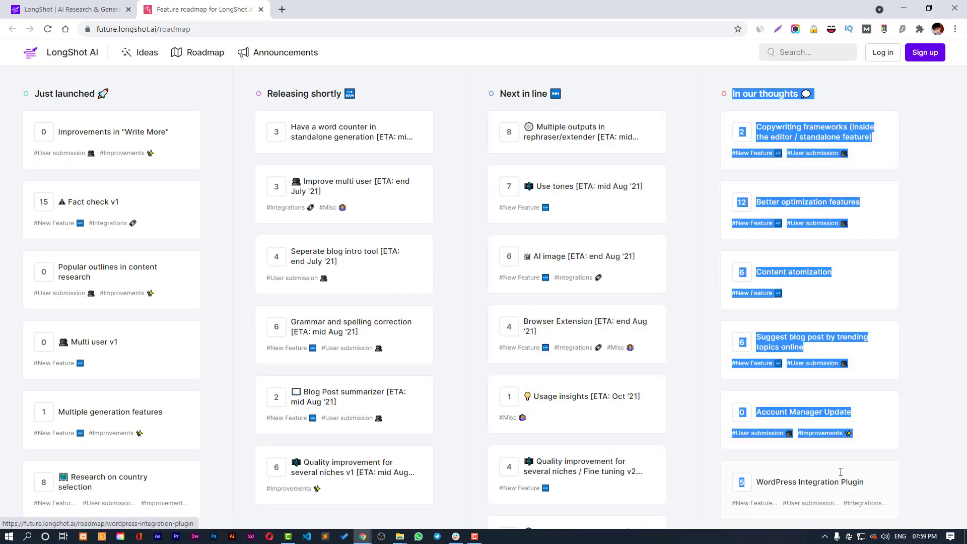
pyautogui.click(949, 325)
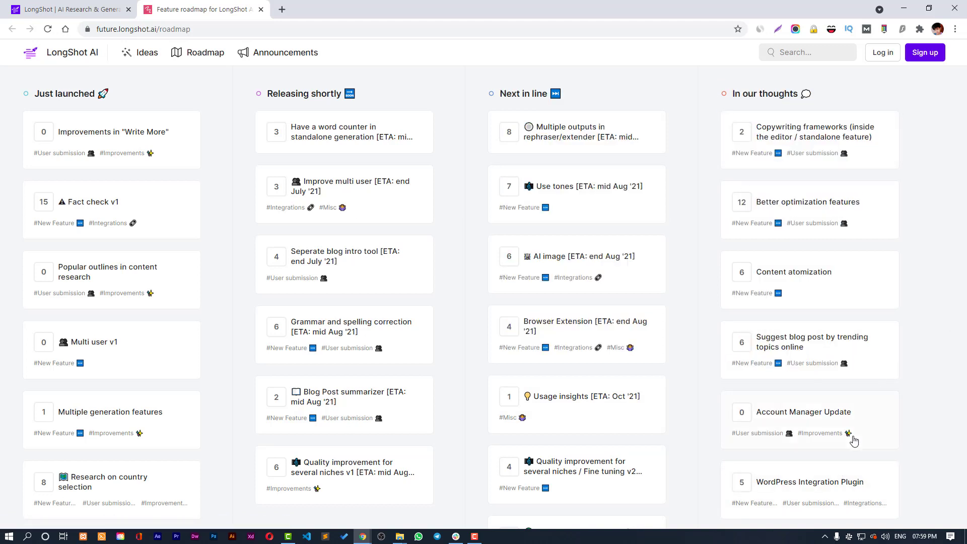
# Examine the further feature cards within the roadmap columns and close the roadmap page.
pyautogui.scroll(-4, 839, 378)
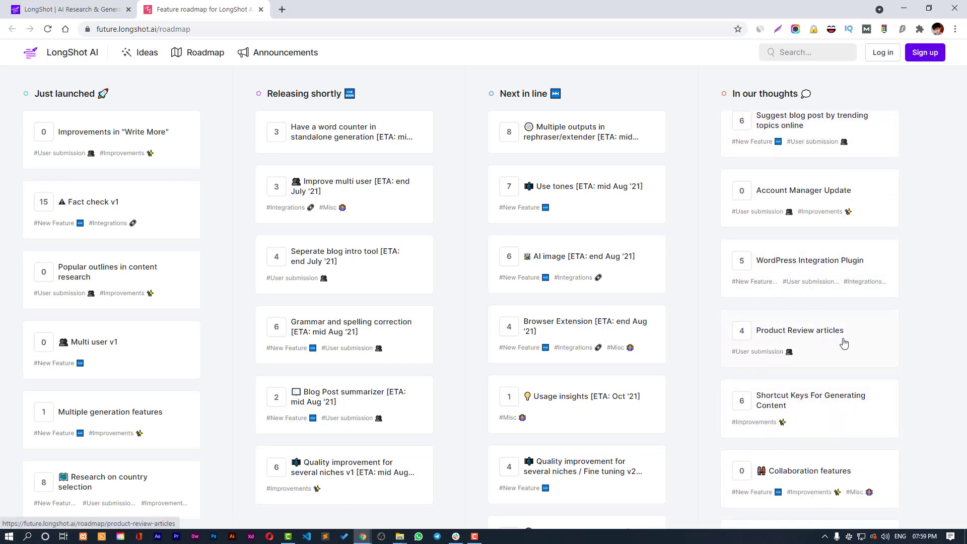
pyautogui.scroll(3, 828, 441)
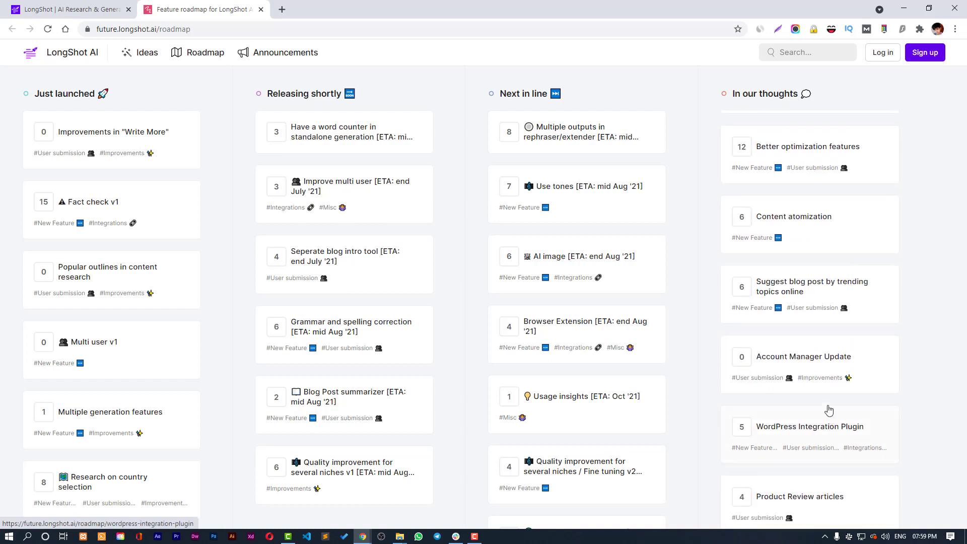
pyautogui.scroll(1, 860, 365)
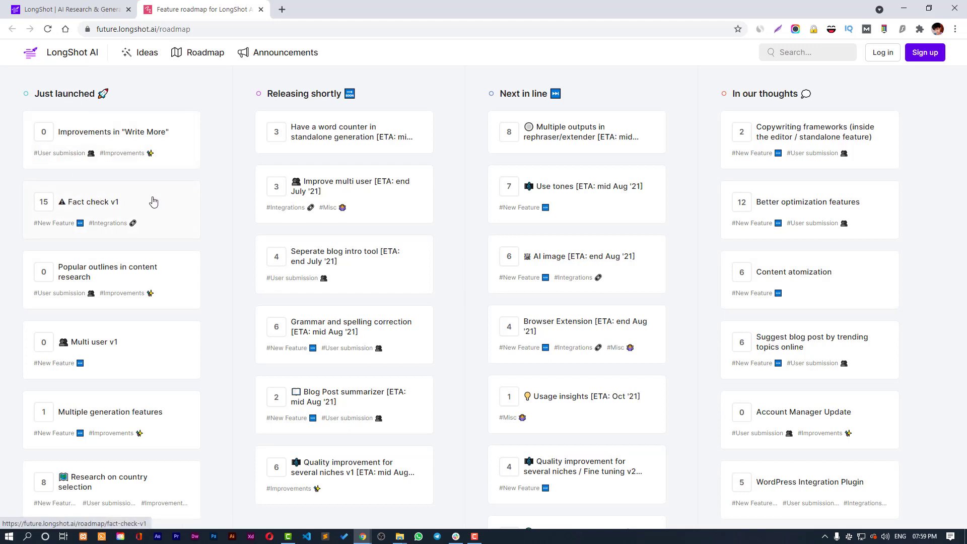
pyautogui.scroll(-1, 154, 207)
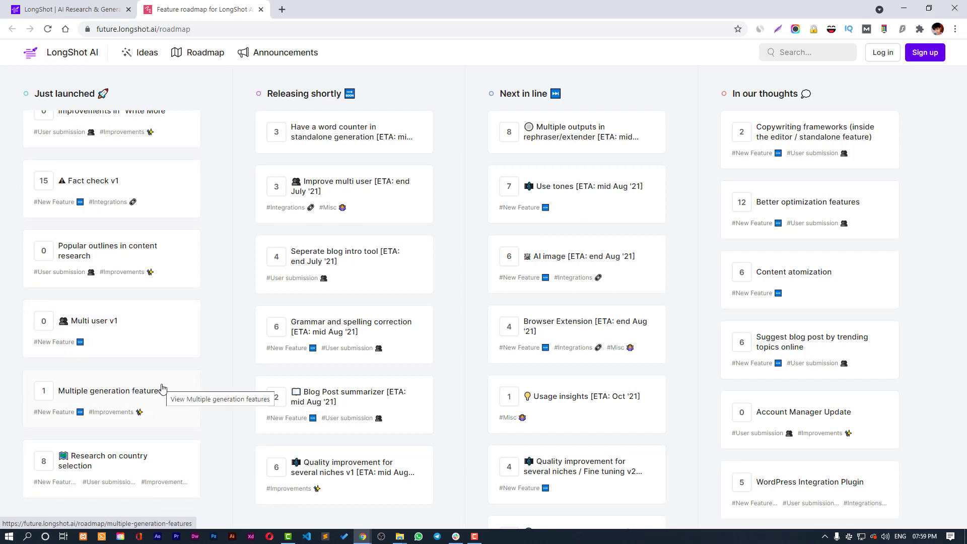
pyautogui.scroll(-1, 337, 262)
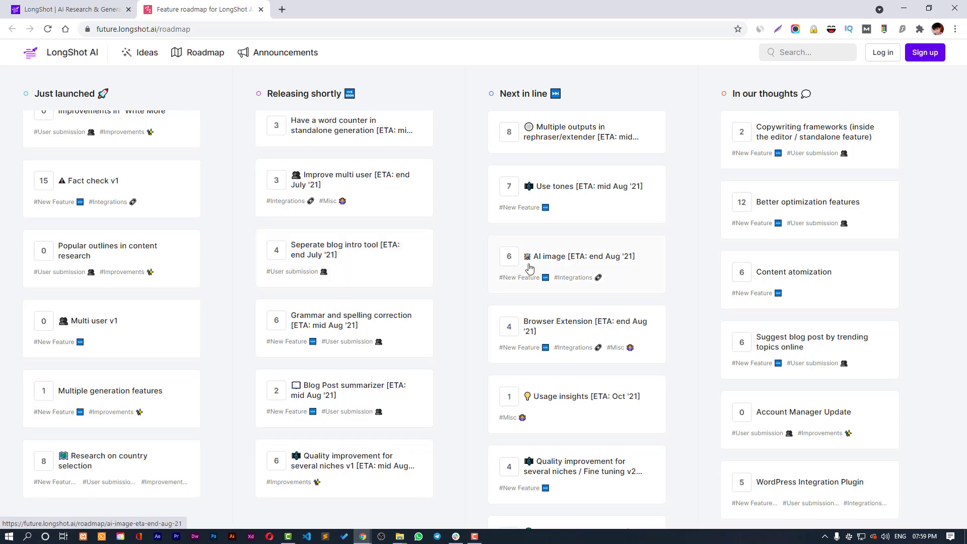
pyautogui.scroll(-4, 625, 286)
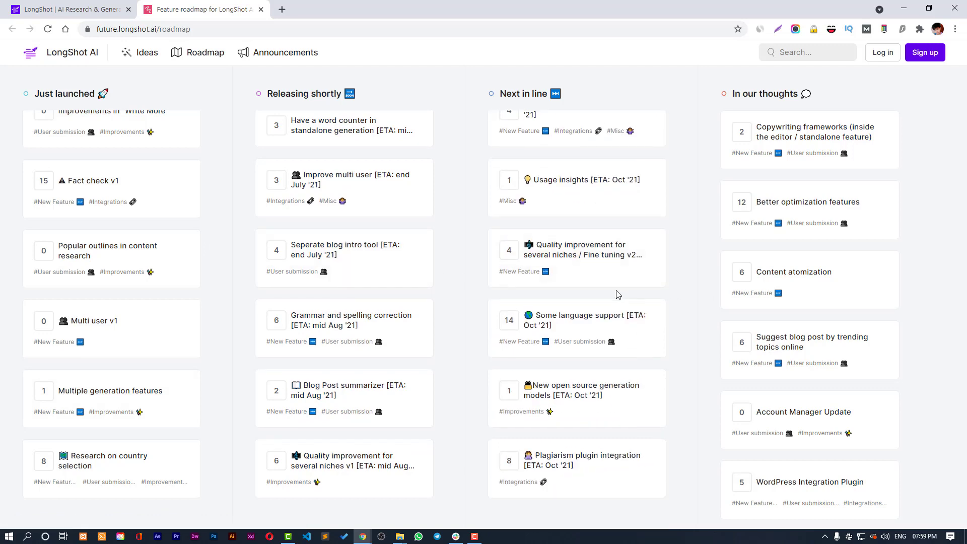
pyautogui.scroll(3, 619, 296)
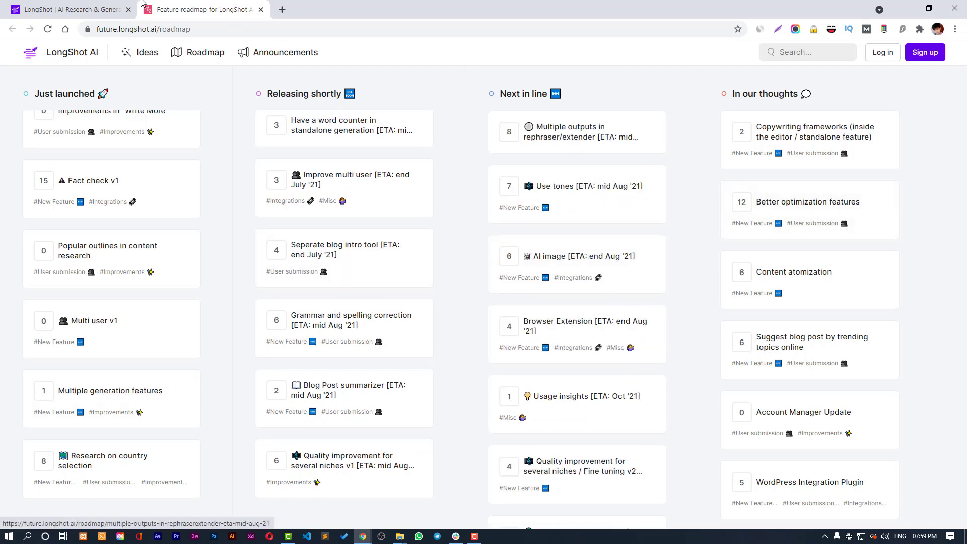
pyautogui.click(69, 5)
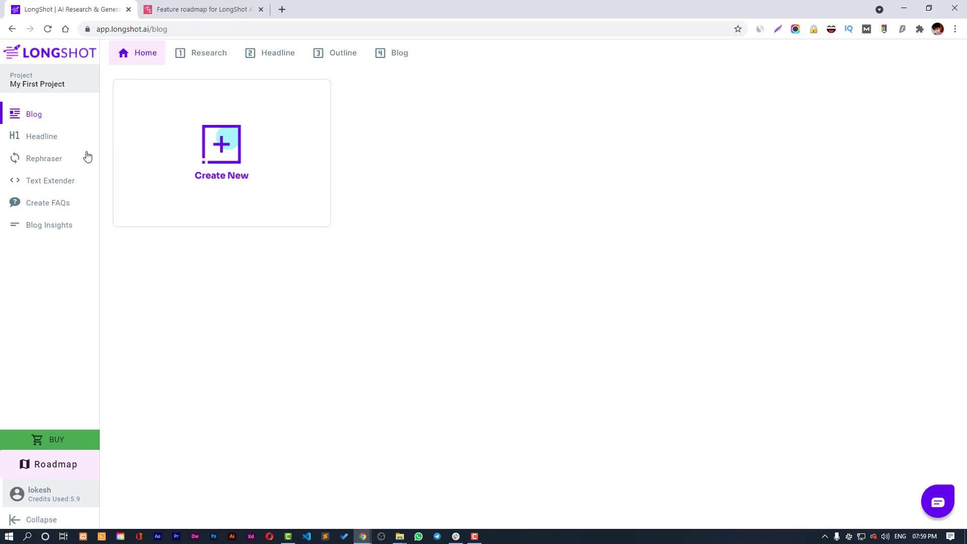
pyautogui.click(165, 5)
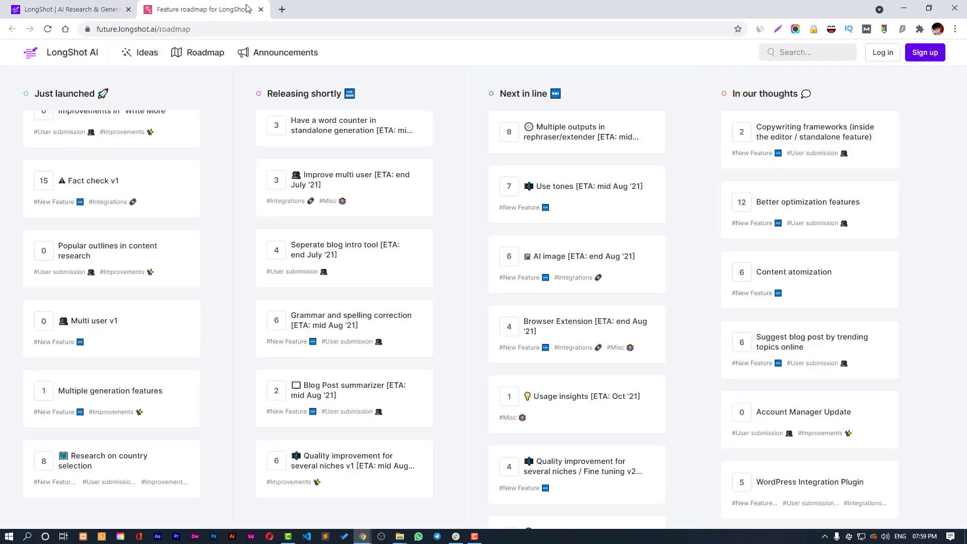
pyautogui.click(261, 9)
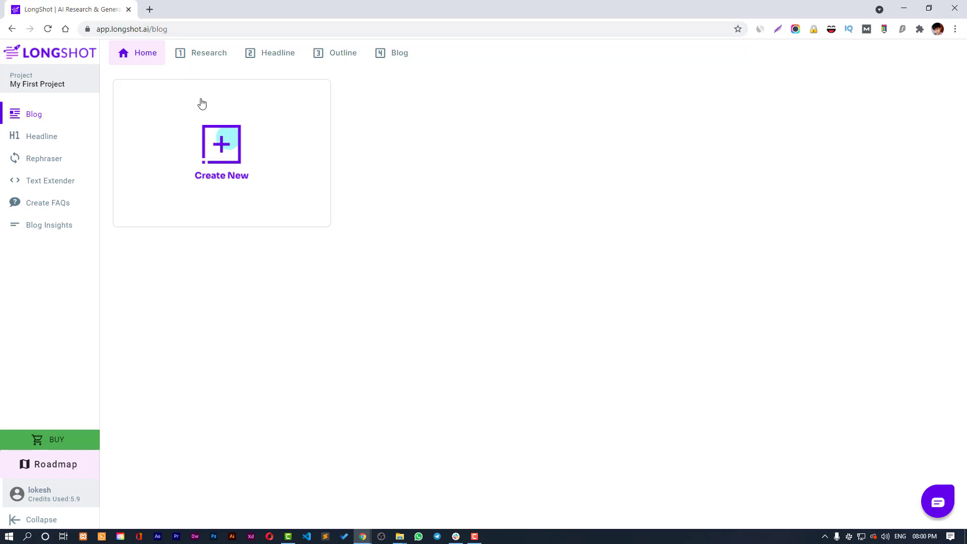
# Open the project management page and inspect the New Project form without creating a project.
pyautogui.click(43, 89)
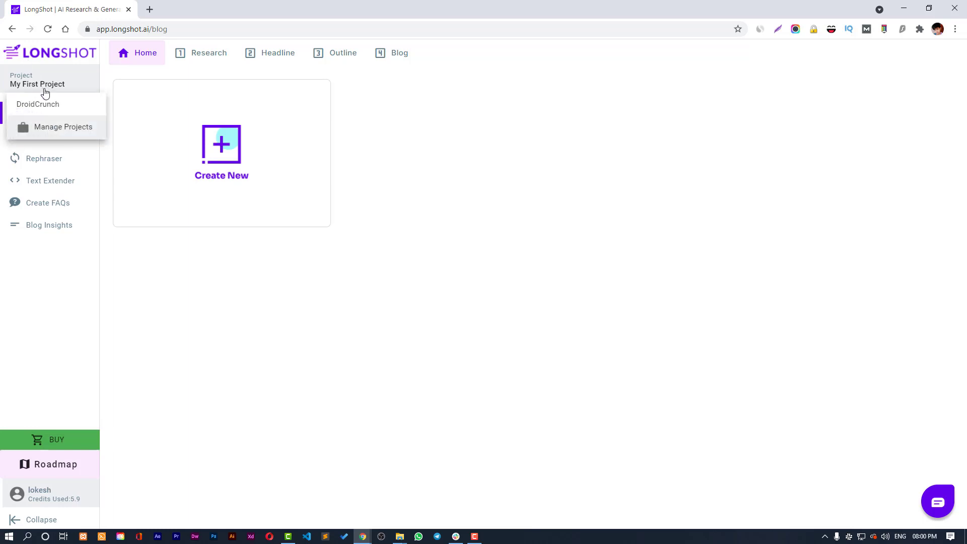
pyautogui.click(80, 133)
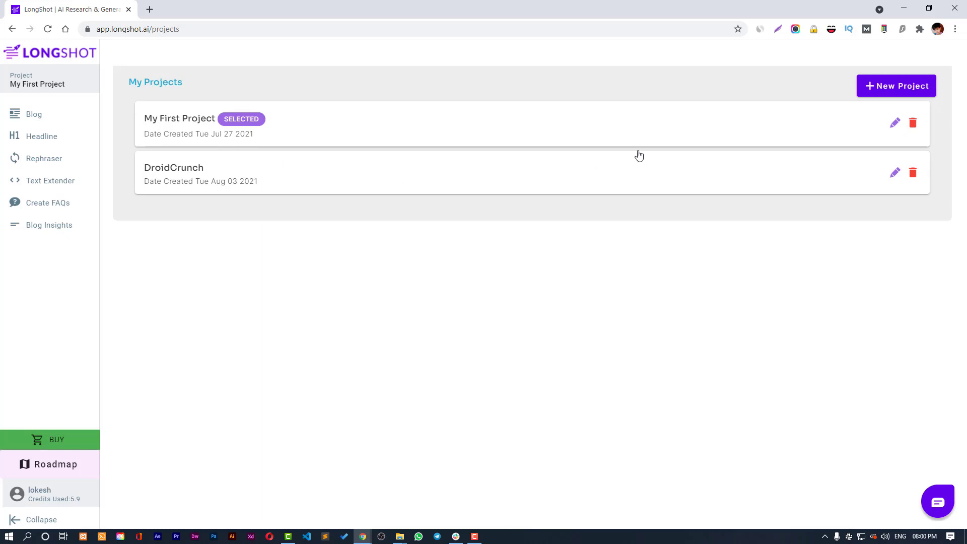
pyautogui.click(874, 95)
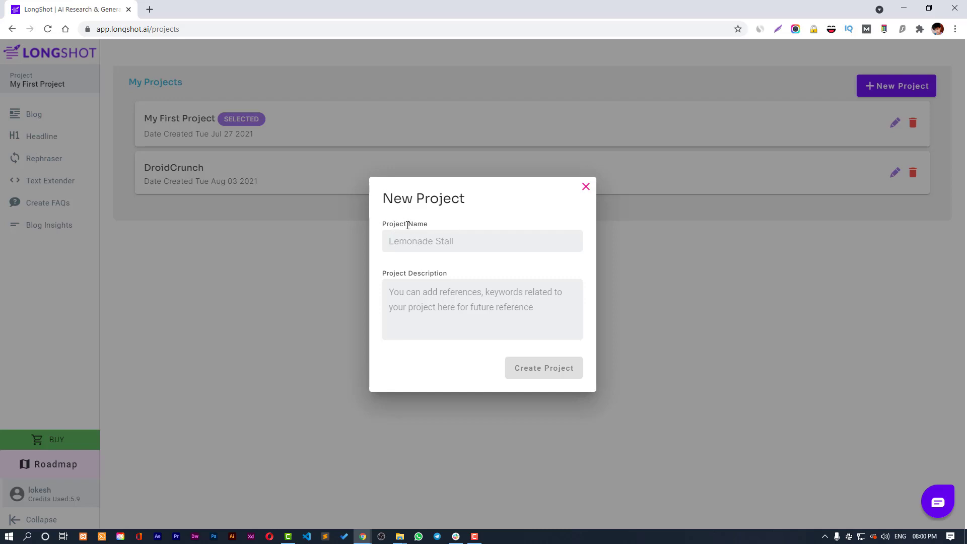
pyautogui.click(395, 297)
pyautogui.click(586, 187)
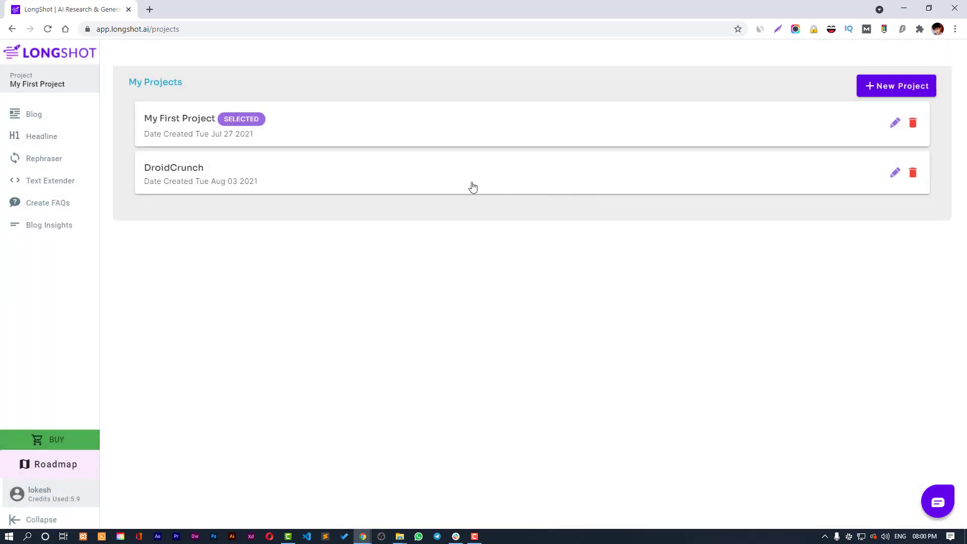
# Switch the active project to DroidCrunch and back to My First Project.
pyautogui.click(74, 89)
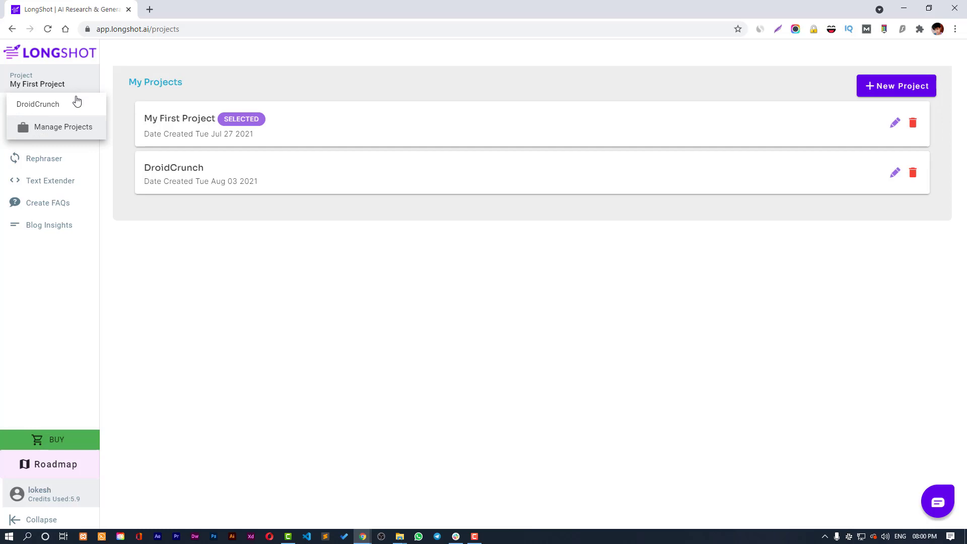
pyautogui.click(51, 106)
pyautogui.click(51, 87)
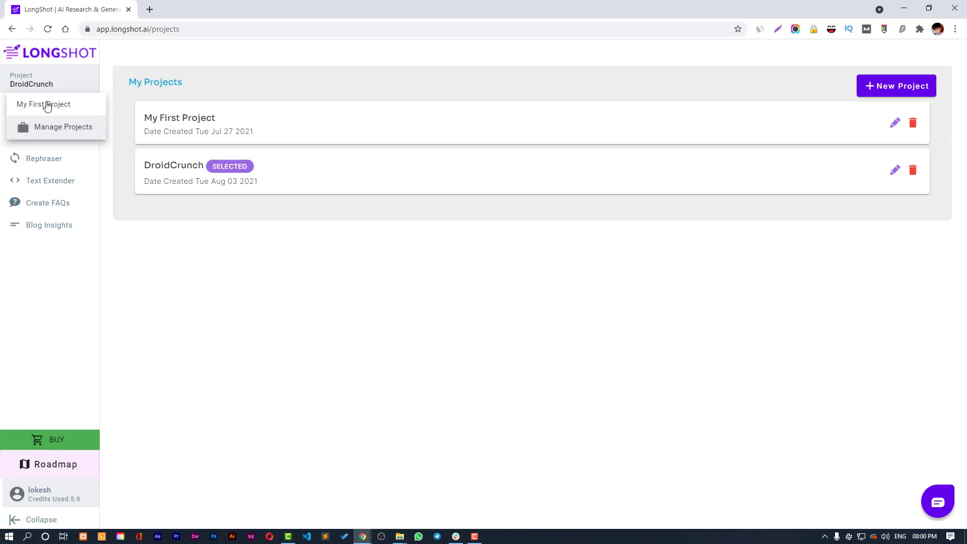
pyautogui.click(44, 103)
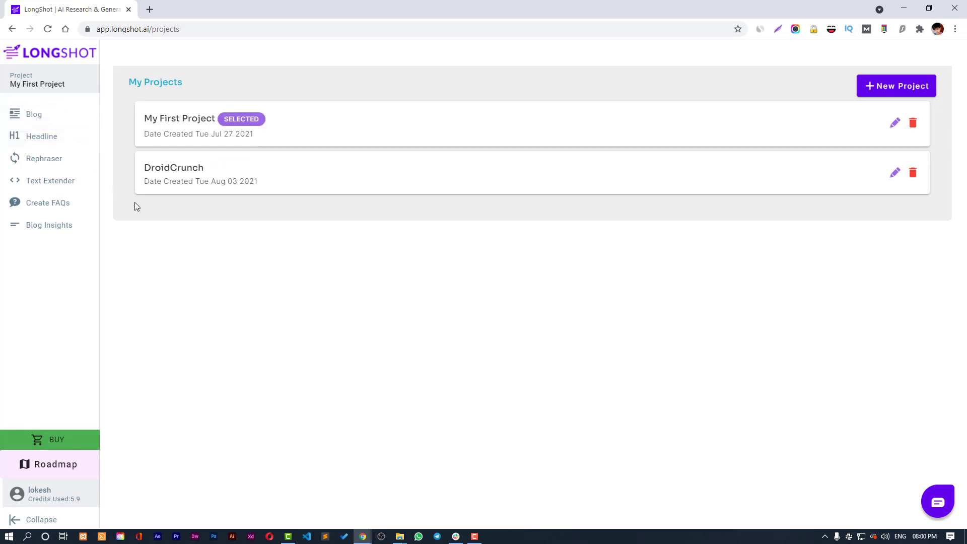
# Examine the Blog, Headline, Rephraser, Text Extender, Create FAQs and Blog Insights tools one after another.
pyautogui.click(54, 116)
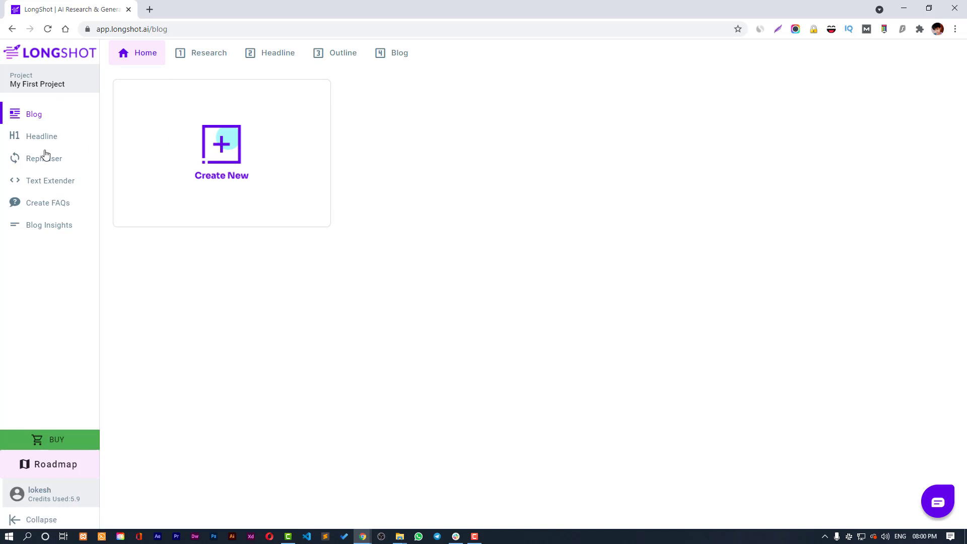
pyautogui.click(39, 137)
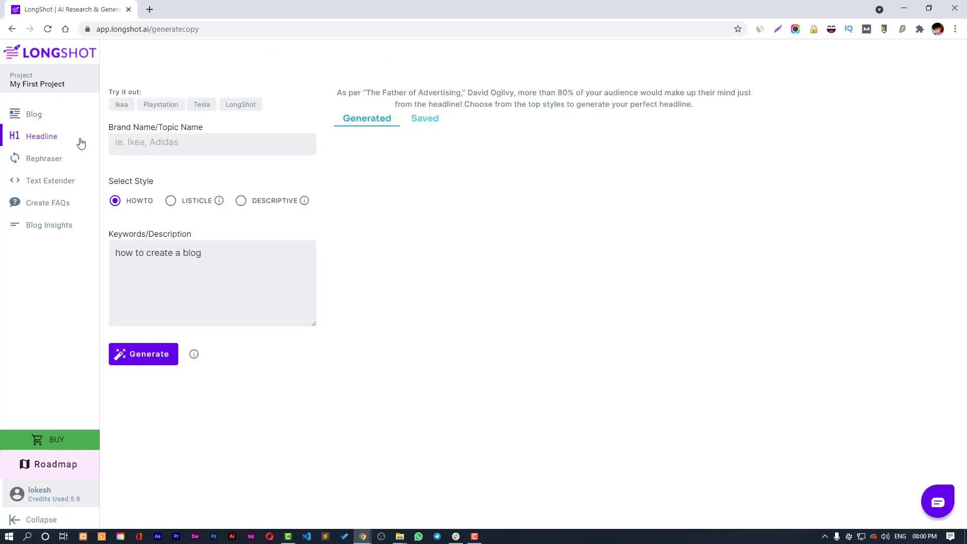
pyautogui.click(63, 162)
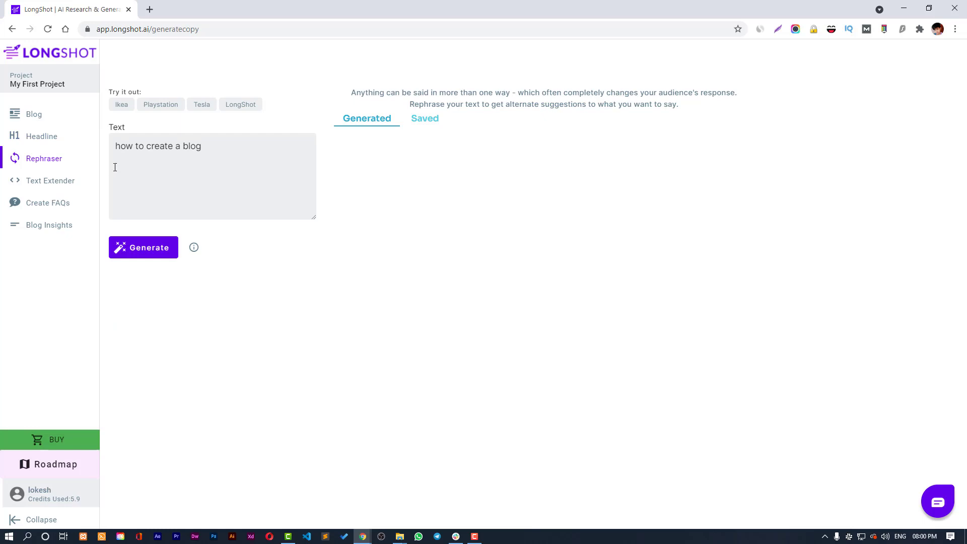
pyautogui.click(56, 187)
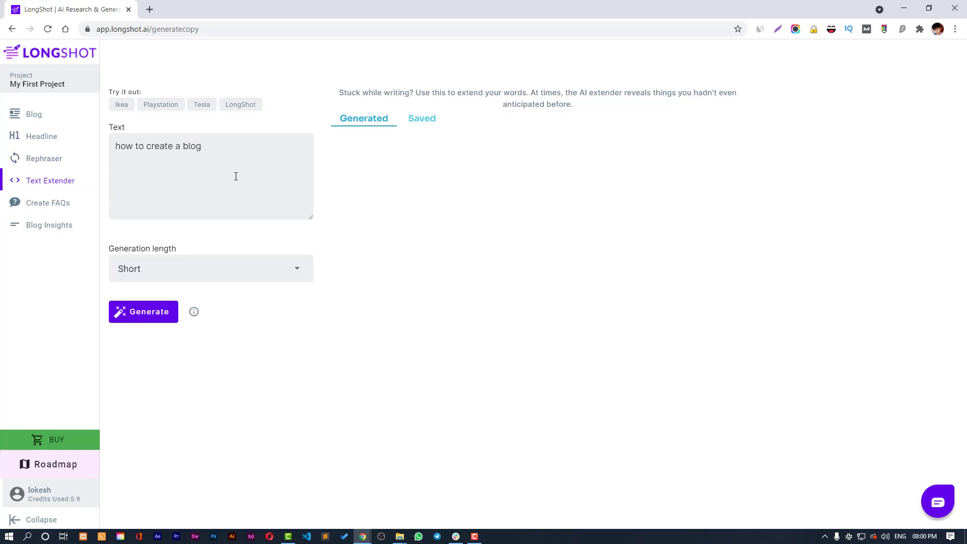
pyautogui.click(47, 207)
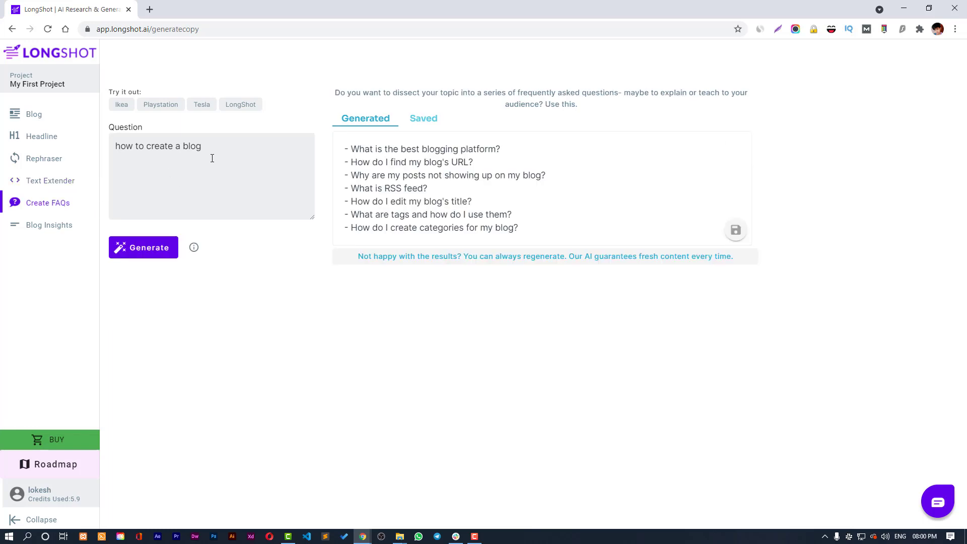
pyautogui.moveTo(212, 158)
pyautogui.mouseDown()
pyautogui.moveTo(114, 146)
pyautogui.moveTo(202, 150)
pyautogui.mouseUp()
pyautogui.click(198, 152)
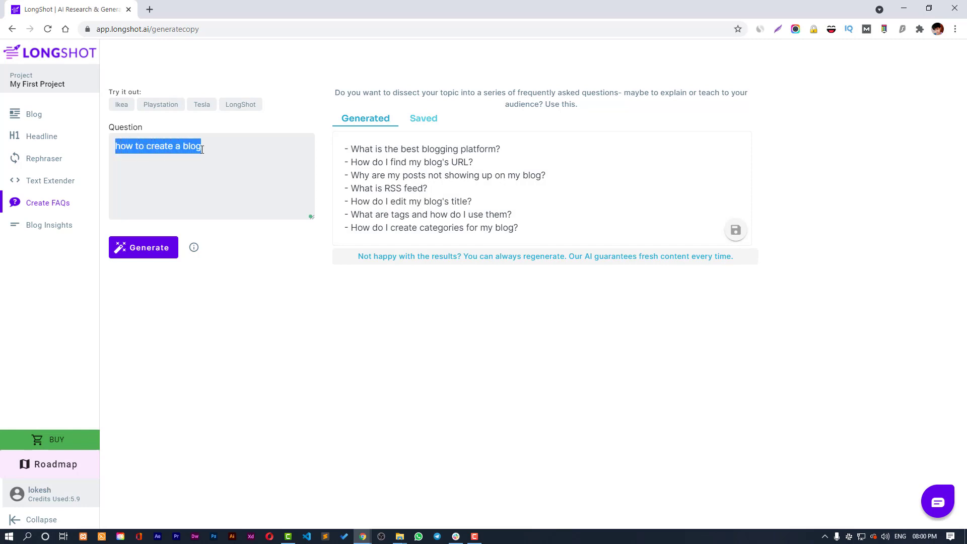
pyautogui.click(60, 228)
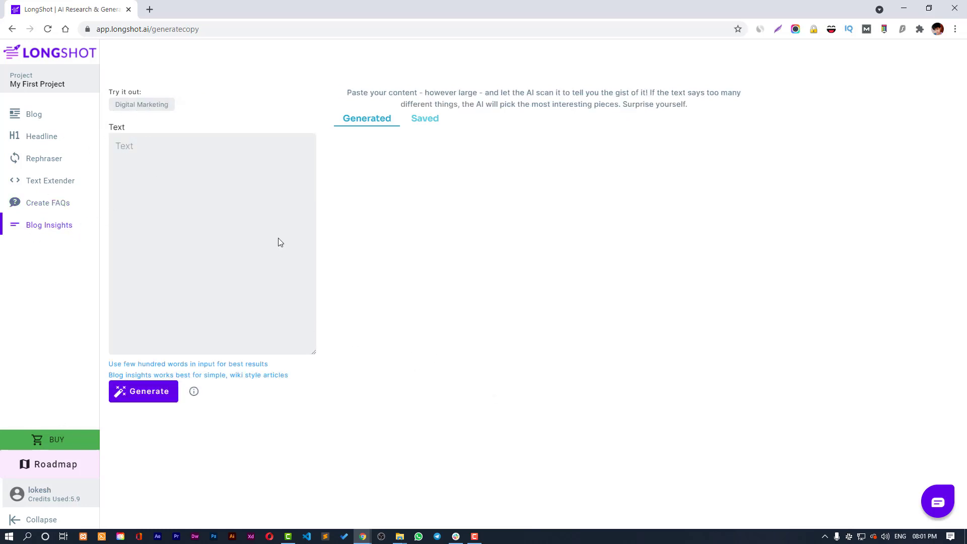
# View the account page with its credit usage and plan details, and return to the Blog home.
pyautogui.click(35, 115)
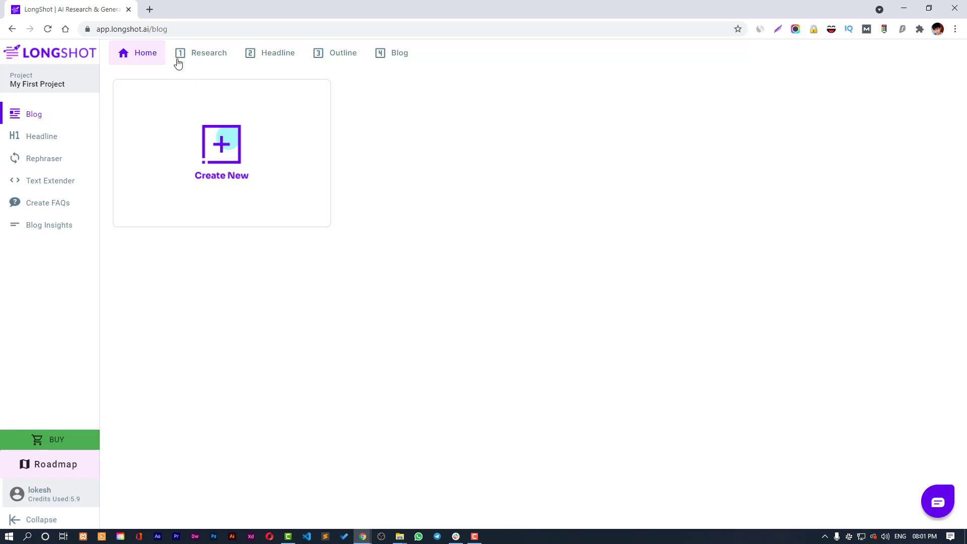
pyautogui.click(60, 495)
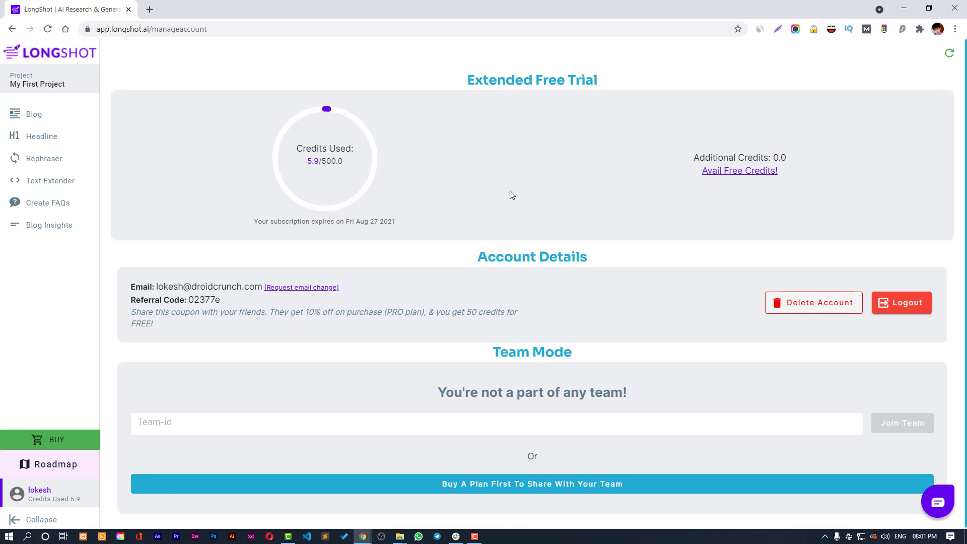
pyautogui.click(50, 117)
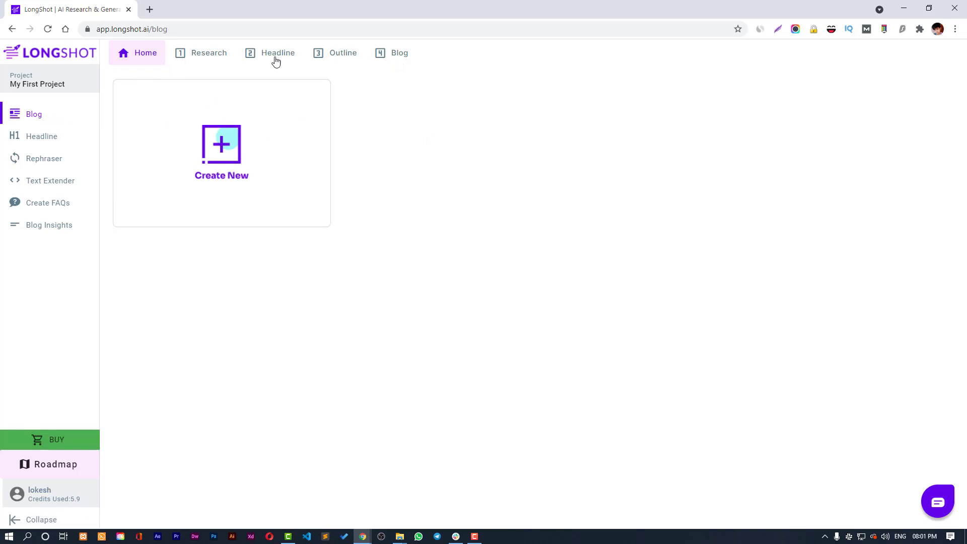
# Look through the Research, Headline, Outline and Blog stages, trying an empty outline entry, and return to the Blog home.
pyautogui.click(196, 60)
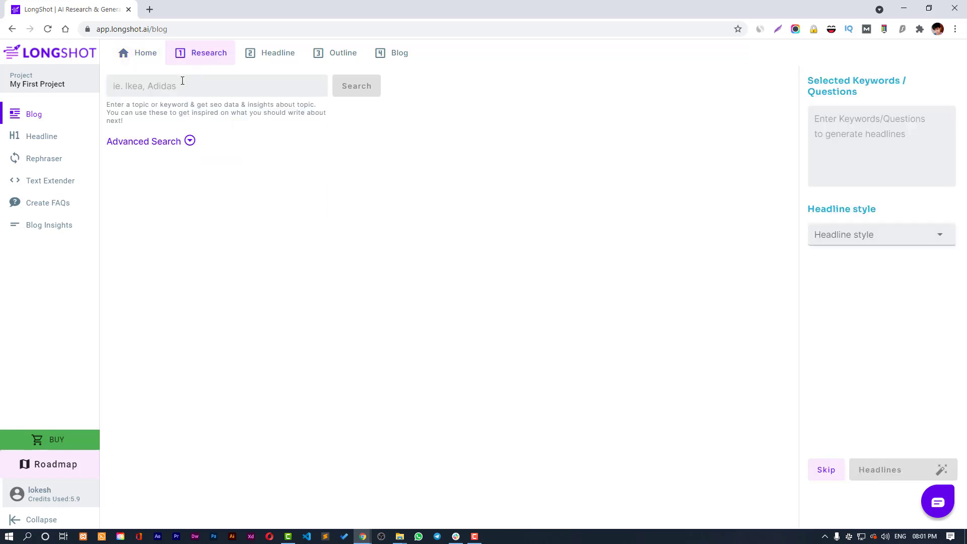
pyautogui.click(268, 60)
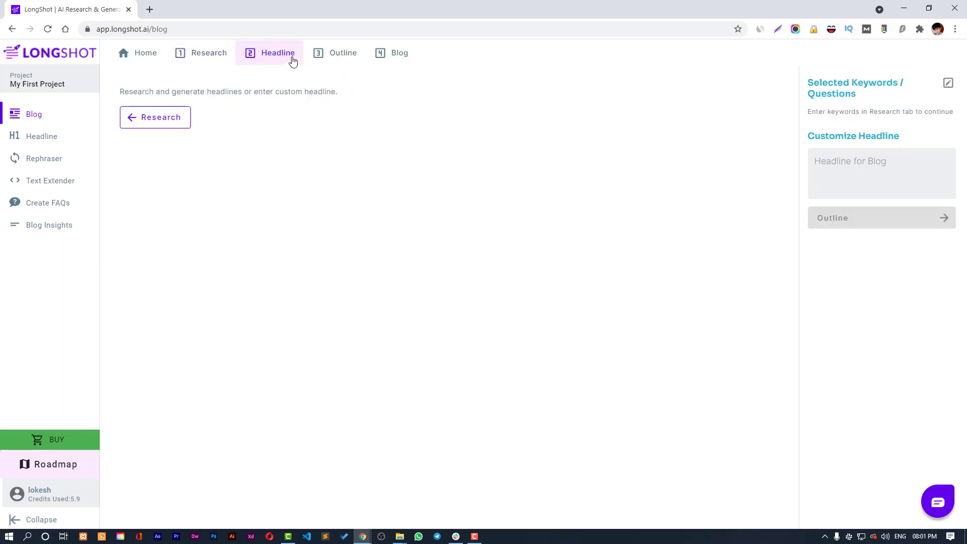
pyautogui.click(335, 59)
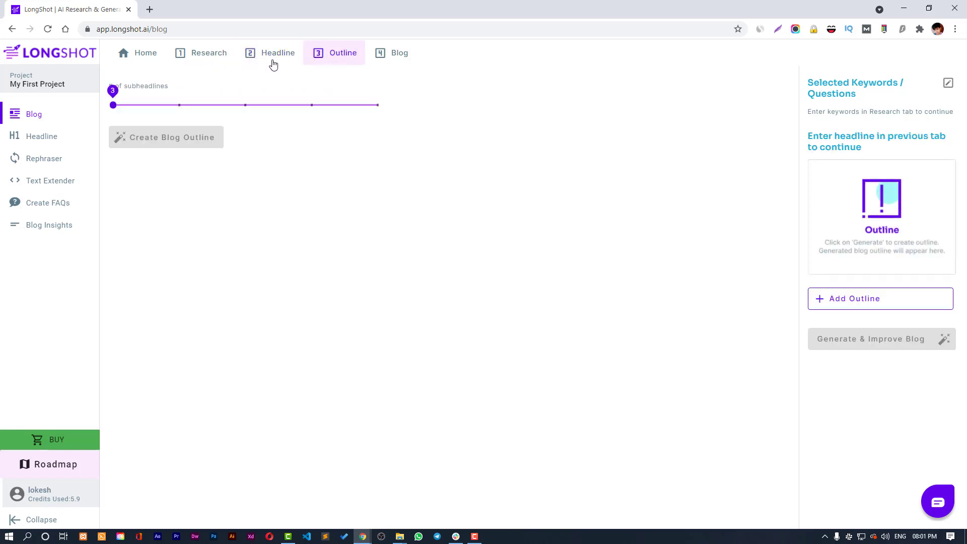
pyautogui.click(870, 301)
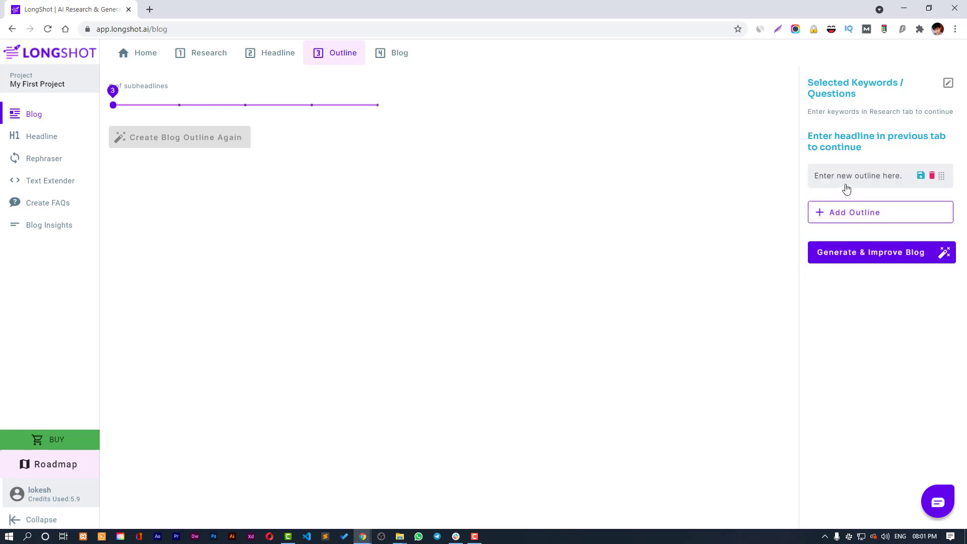
pyautogui.click(382, 59)
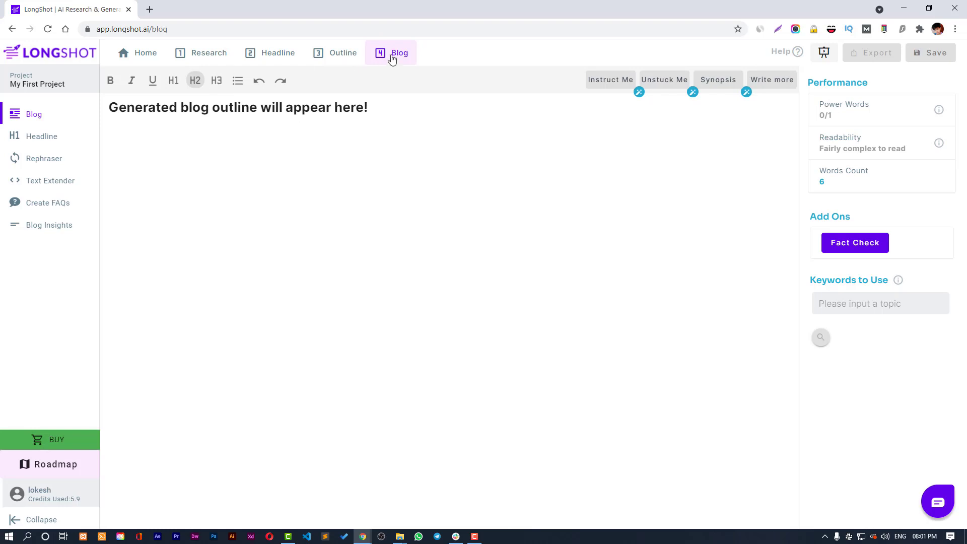
pyautogui.click(132, 55)
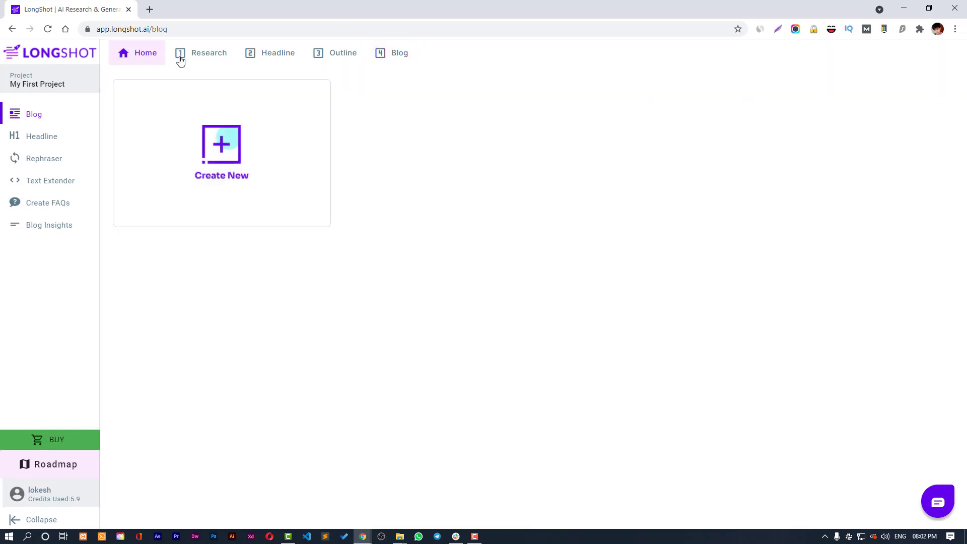
# Create a new blog and run a topic search for "create a blog".
pyautogui.click(222, 173)
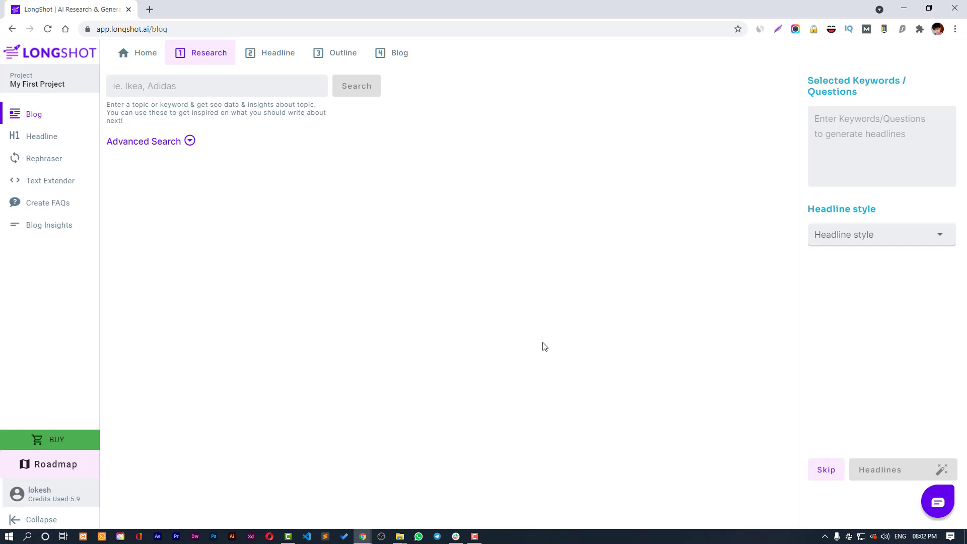
pyautogui.write('create a blog')
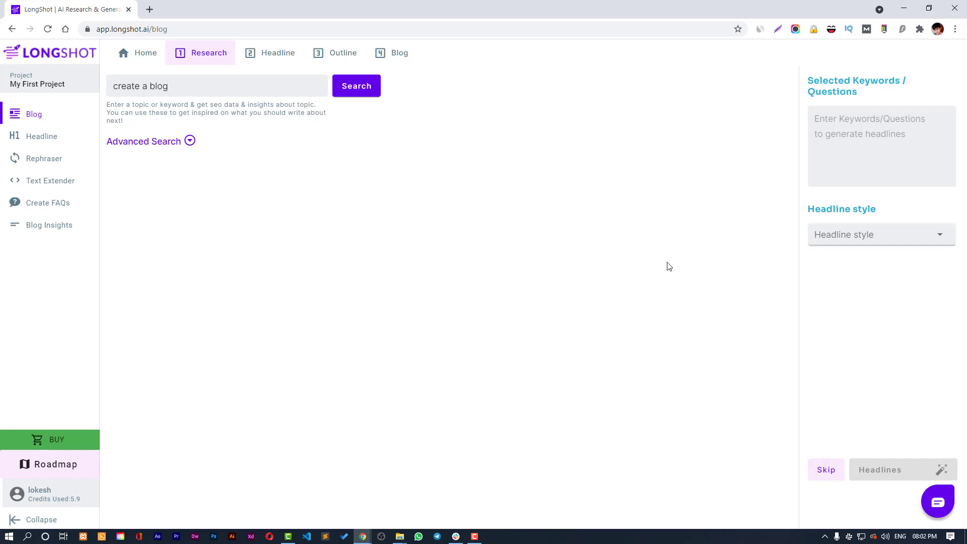
pyautogui.click(335, 88)
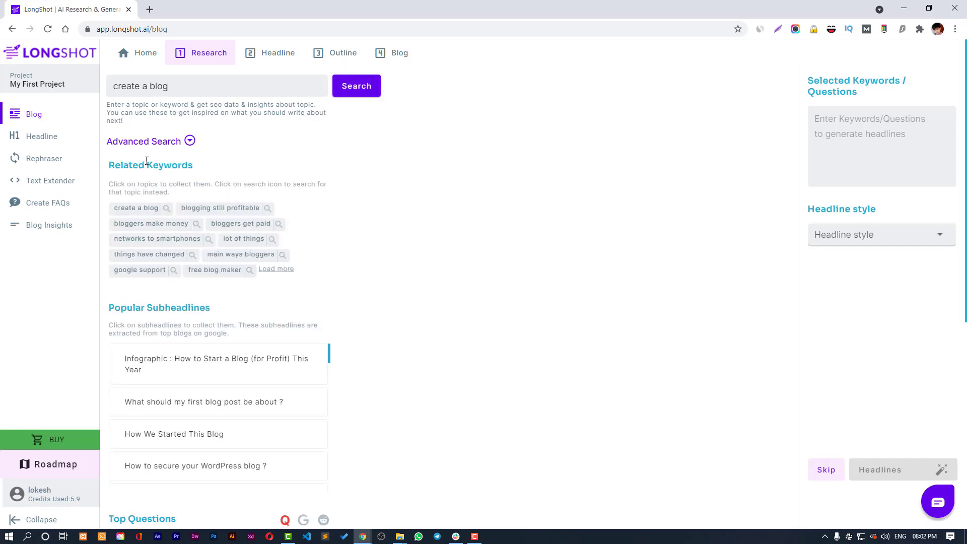
# Examine the popular subheadlines, the top questions from Google and Reddit, and the search volume chart for the topic.
pyautogui.scroll(-3, 167, 192)
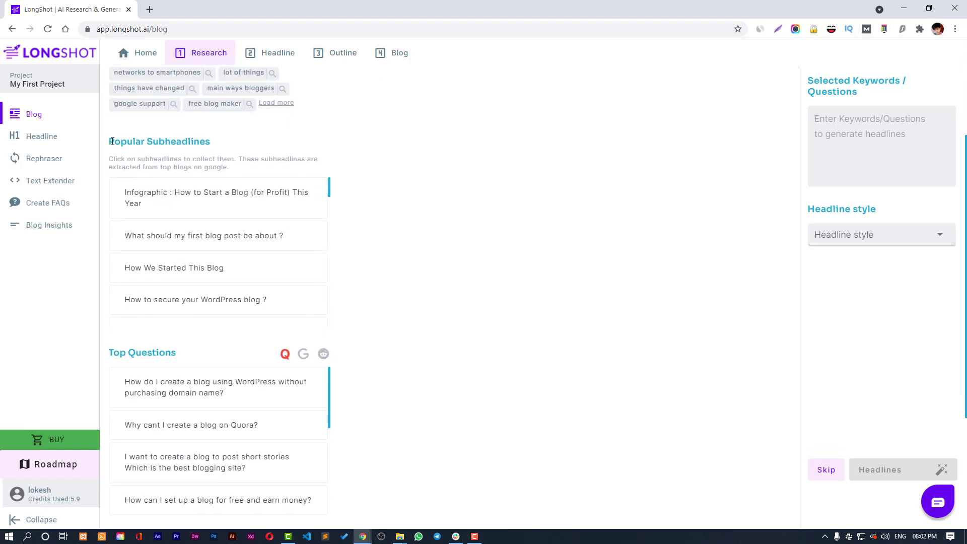
pyautogui.moveTo(117, 144); pyautogui.dragTo(262, 160)
pyautogui.click(262, 160)
pyautogui.scroll(-2, 255, 282)
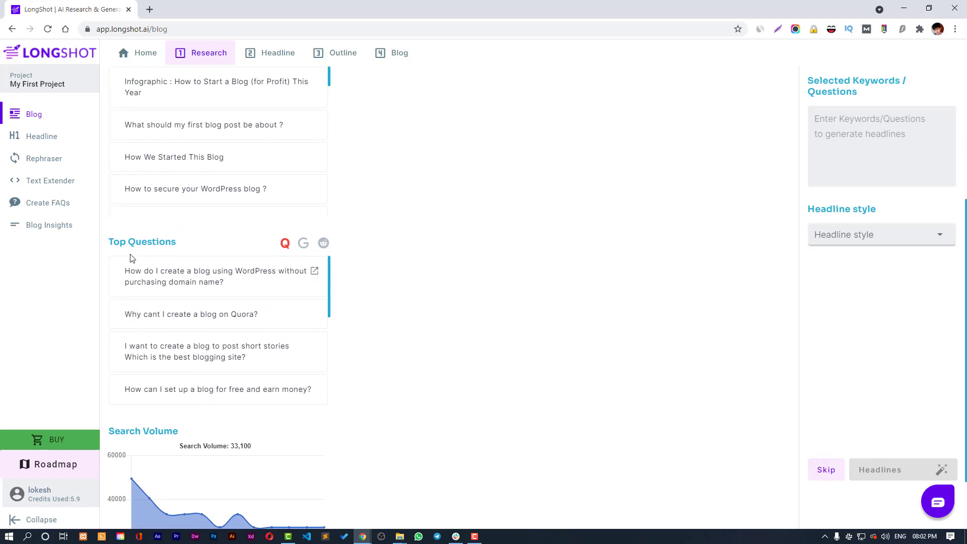
pyautogui.click(303, 244)
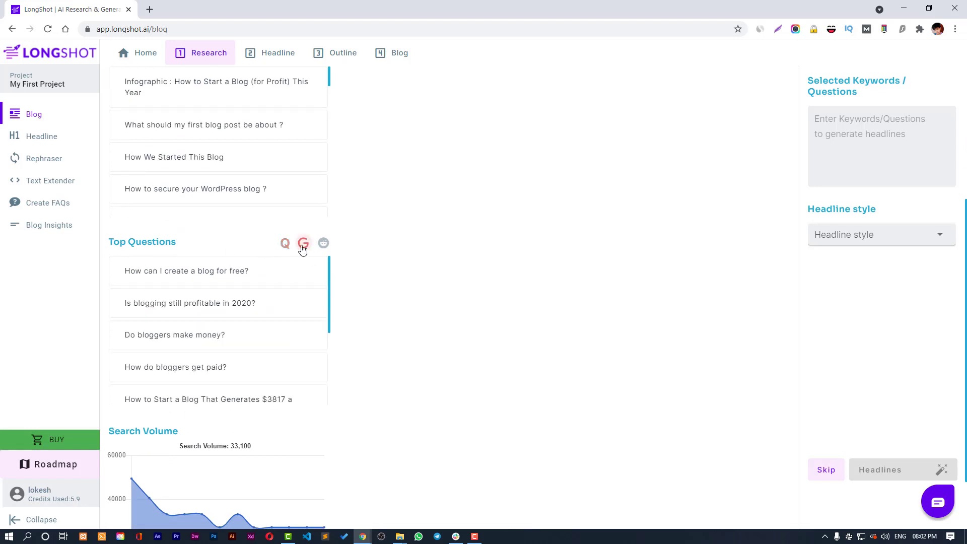
pyautogui.click(323, 244)
pyautogui.scroll(-2, 371, 269)
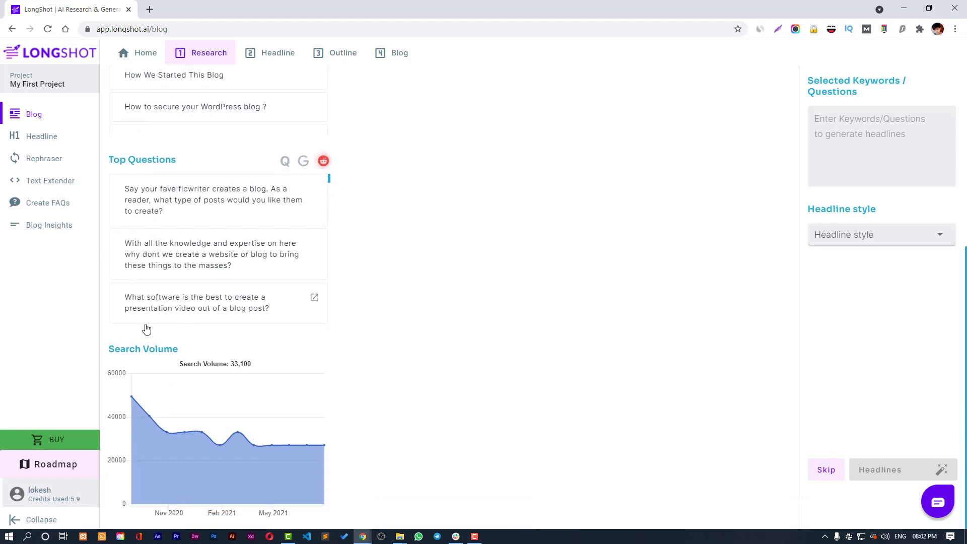
pyautogui.scroll(8, 426, 401)
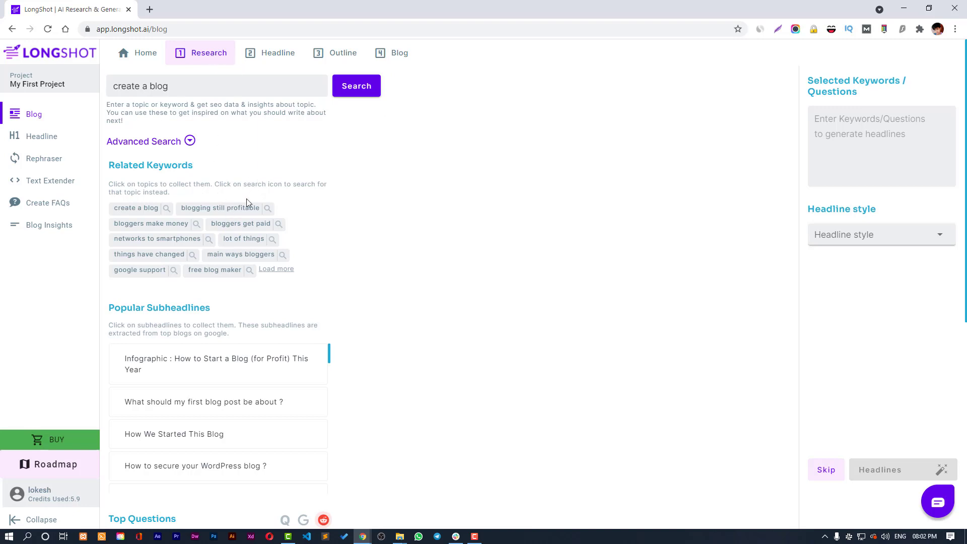
# Load more related keywords and collect "create a blog" and "blogging still profitable" as selected keywords.
pyautogui.click(275, 270)
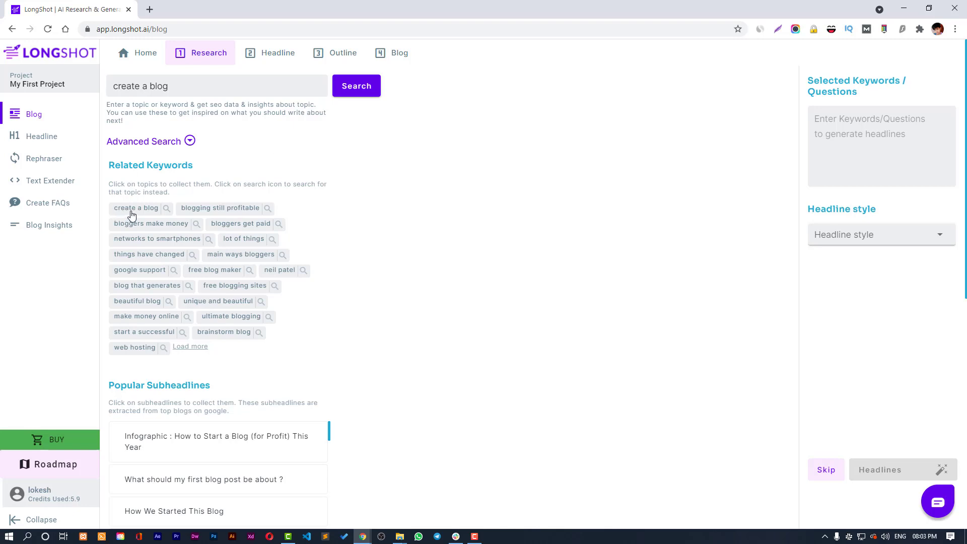
pyautogui.click(151, 213)
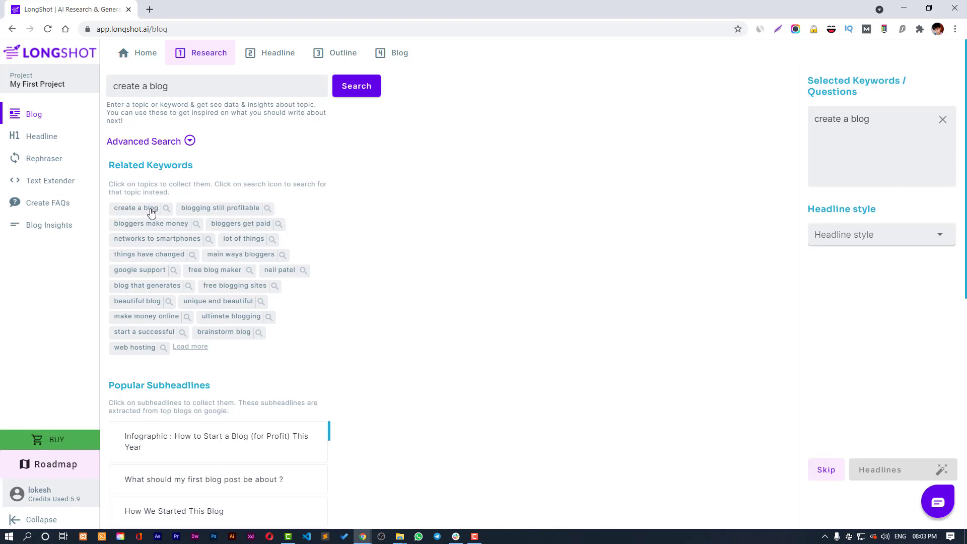
pyautogui.moveTo(867, 122); pyautogui.dragTo(812, 123)
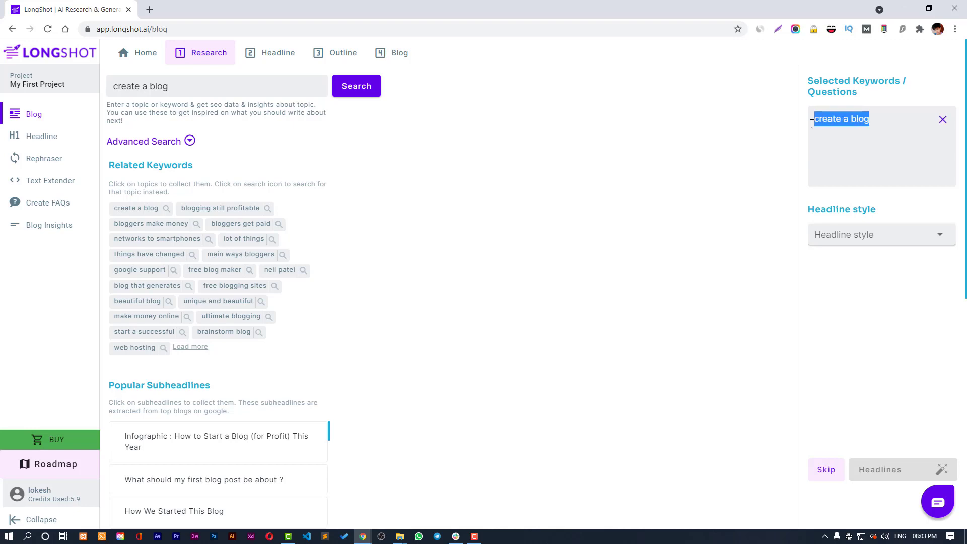
pyautogui.click(855, 133)
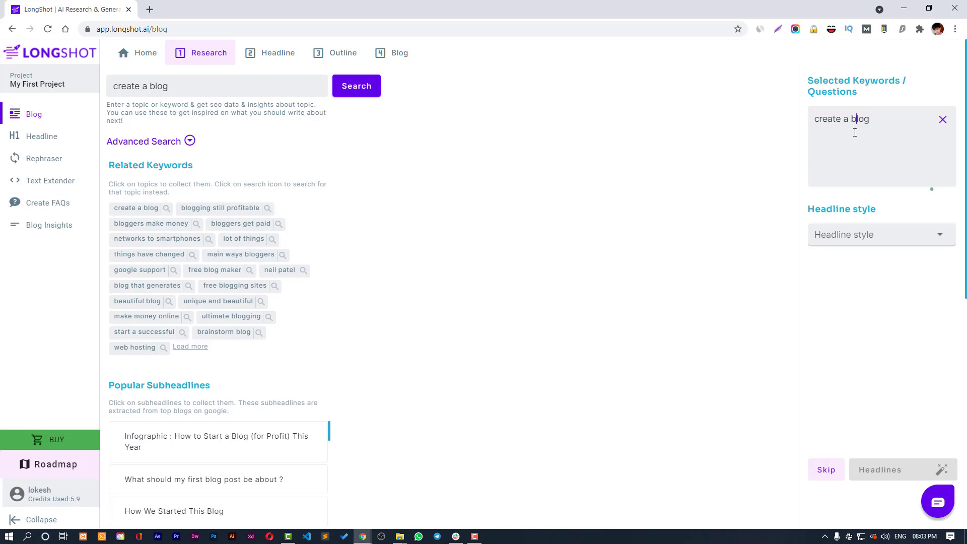
pyautogui.click(245, 211)
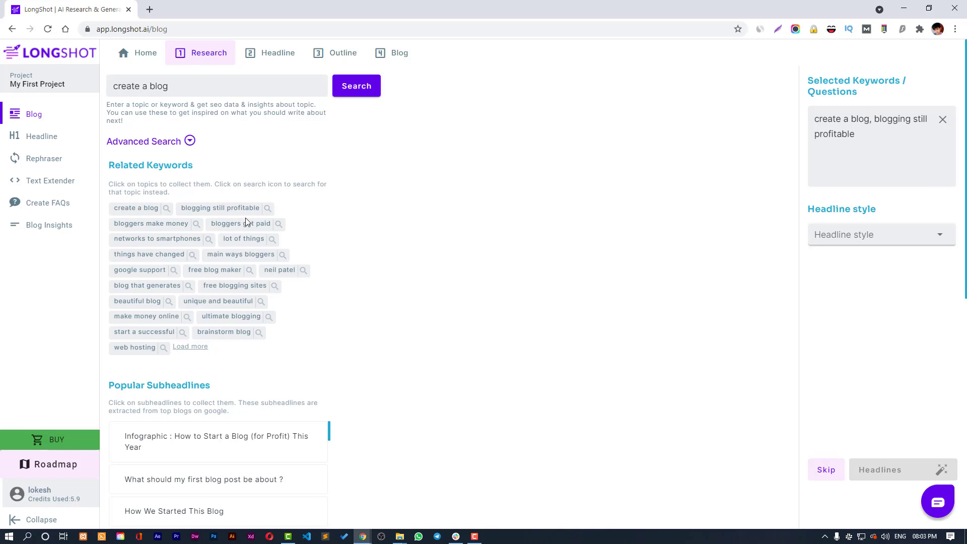
# Add the related keyword "lot of things" to the selected keywords and delete it from the list.
pyautogui.click(253, 242)
pyautogui.moveTo(913, 134); pyautogui.dragTo(859, 134)
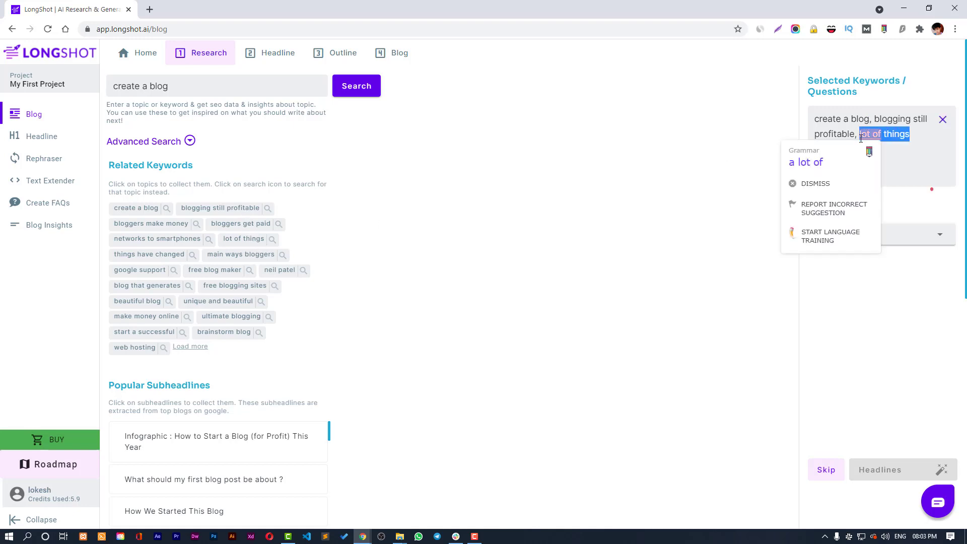
pyautogui.press('BackSpace')
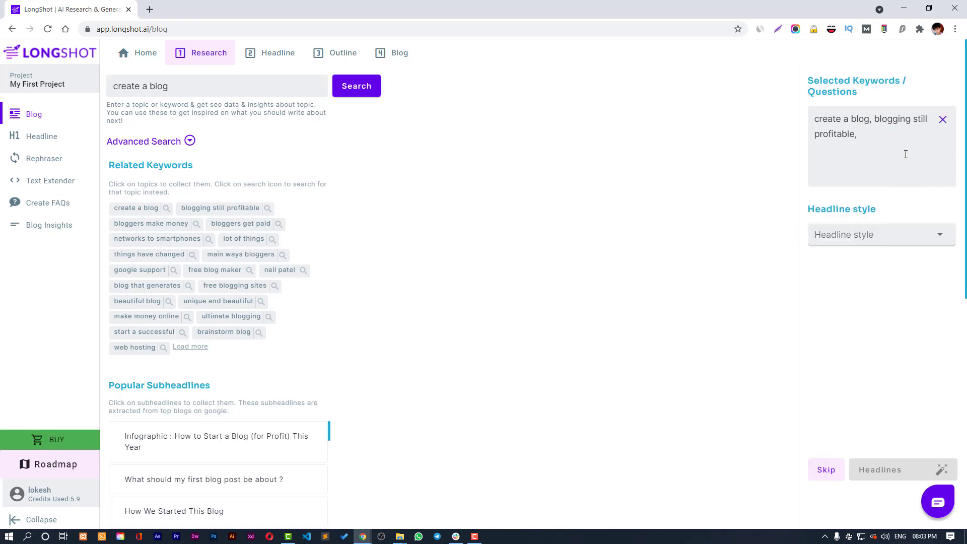
# Load further related keywords and add "free blogging sites" and "install wordpress" to the selected keywords.
pyautogui.click(196, 348)
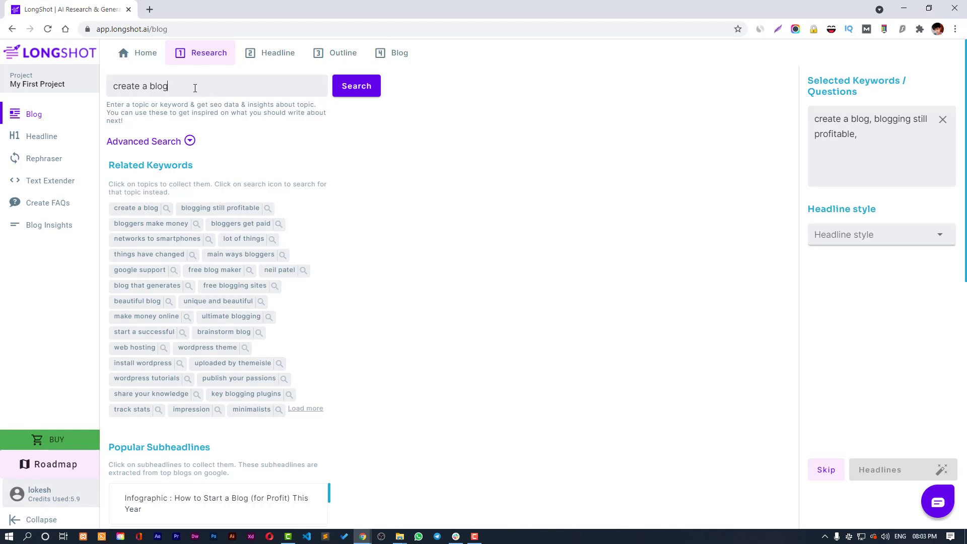
pyautogui.moveTo(195, 88); pyautogui.dragTo(113, 88)
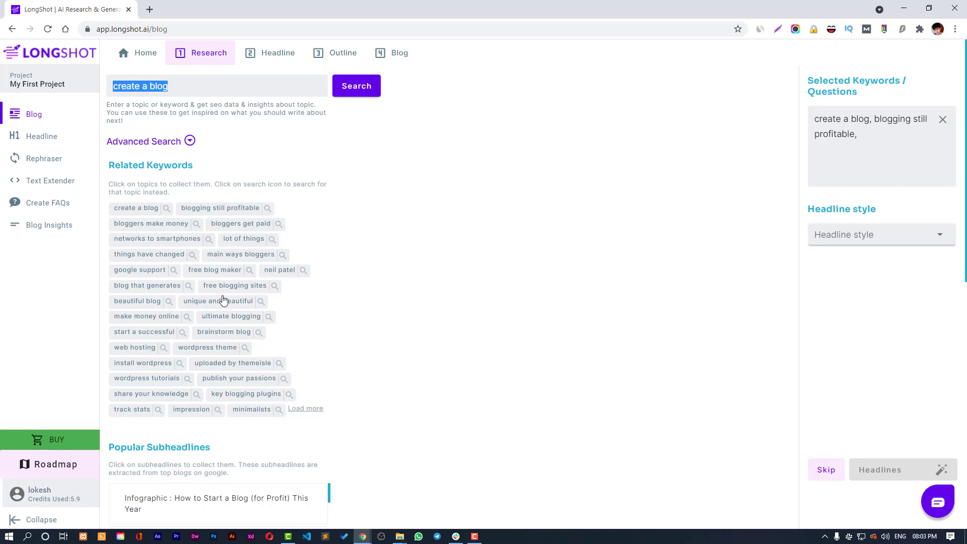
pyautogui.click(239, 292)
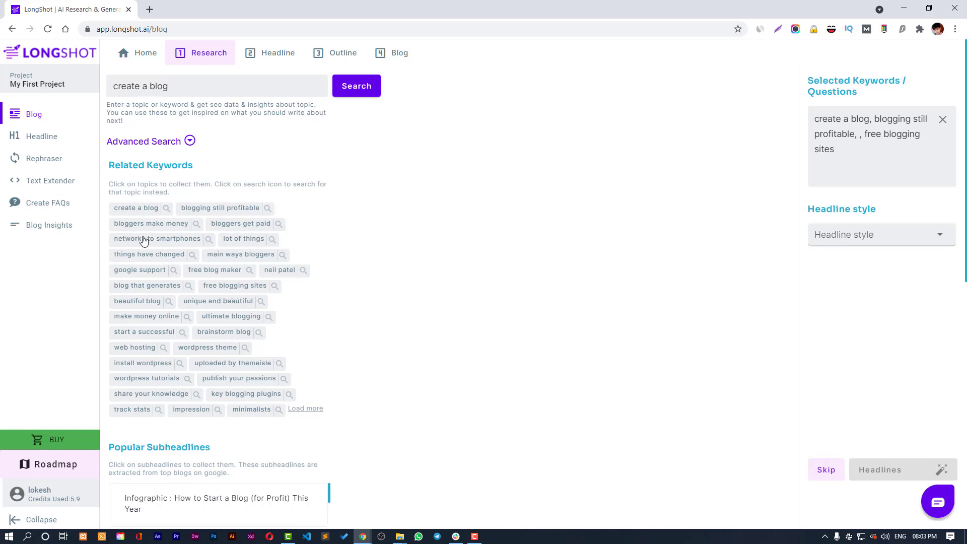
pyautogui.click(145, 364)
# Replace the research topic with "install wordpress on localhost" and run the search.
pyautogui.tripleClick(111, 86)
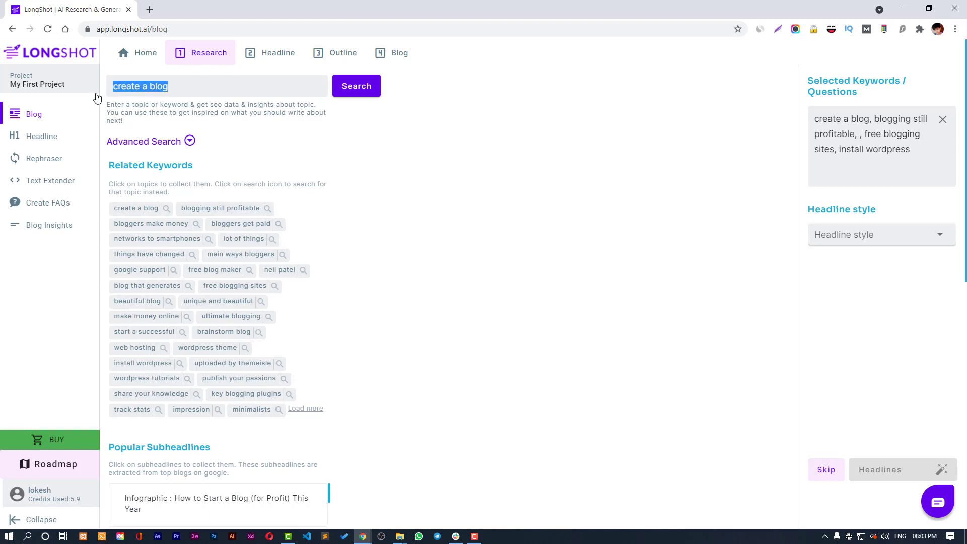
pyautogui.press('BackSpace')
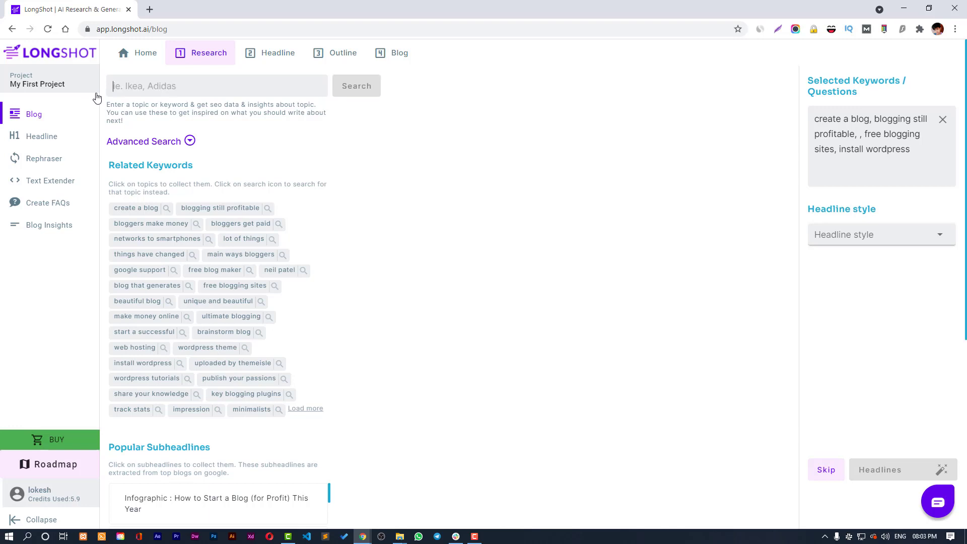
pyautogui.write('install')
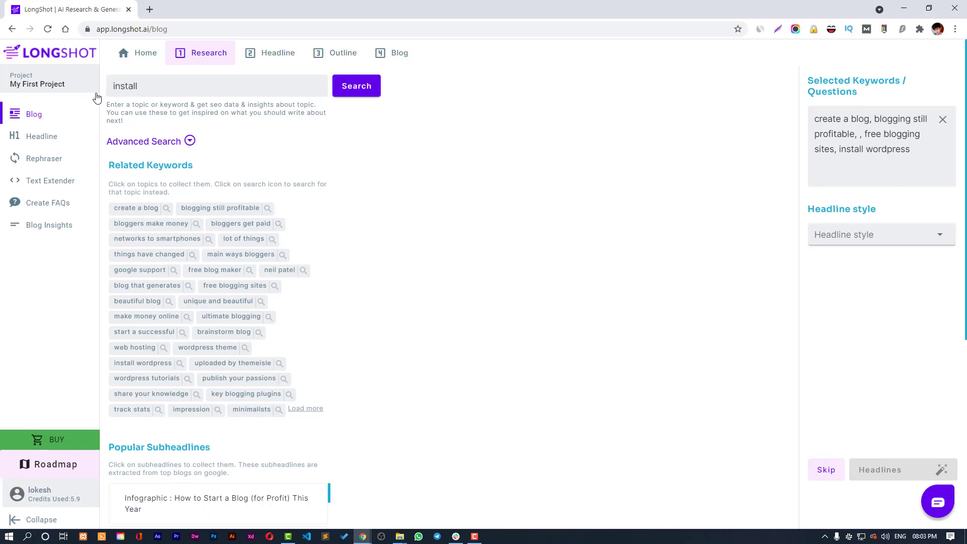
pyautogui.write(' wordpress on localhost')
pyautogui.press('Return')
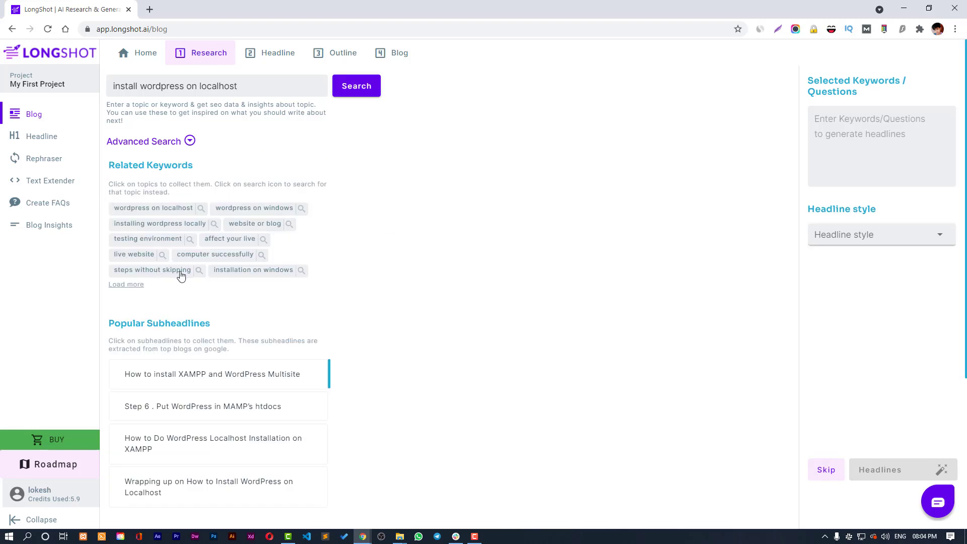
# Load more related keywords and collect "wordpress on localhost", "installing wordpress locally", "wordpress localhost installation", "xampp and wordpress" and "live website".
pyautogui.click(130, 284)
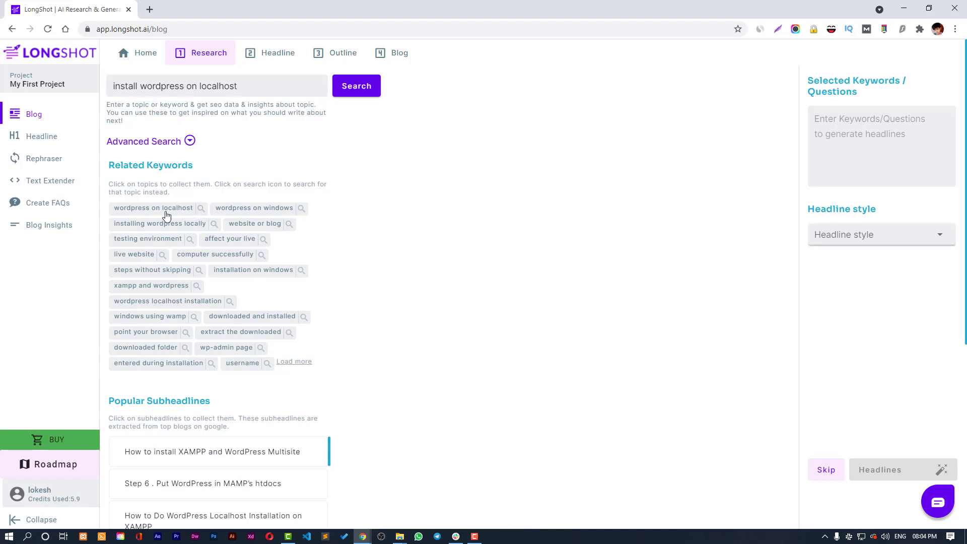
pyautogui.click(186, 213)
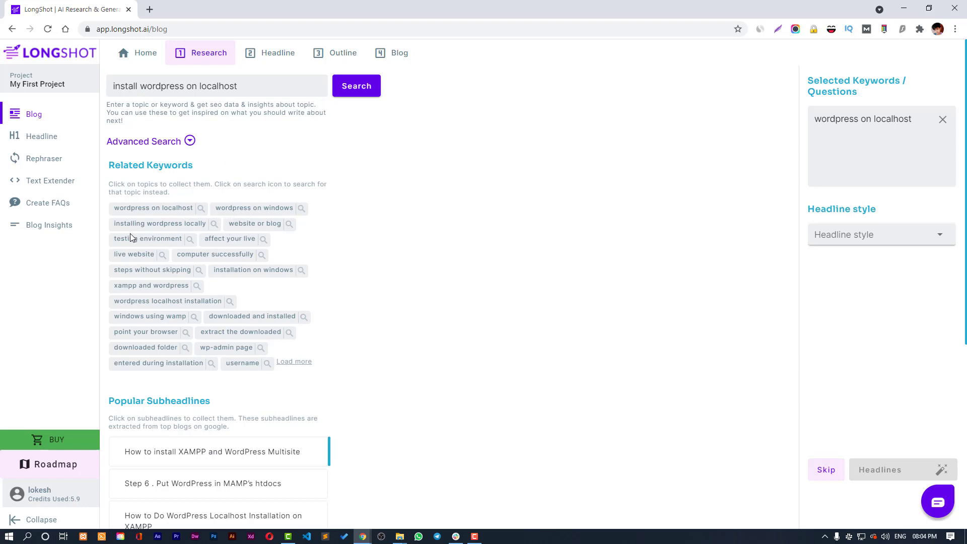
pyautogui.click(167, 227)
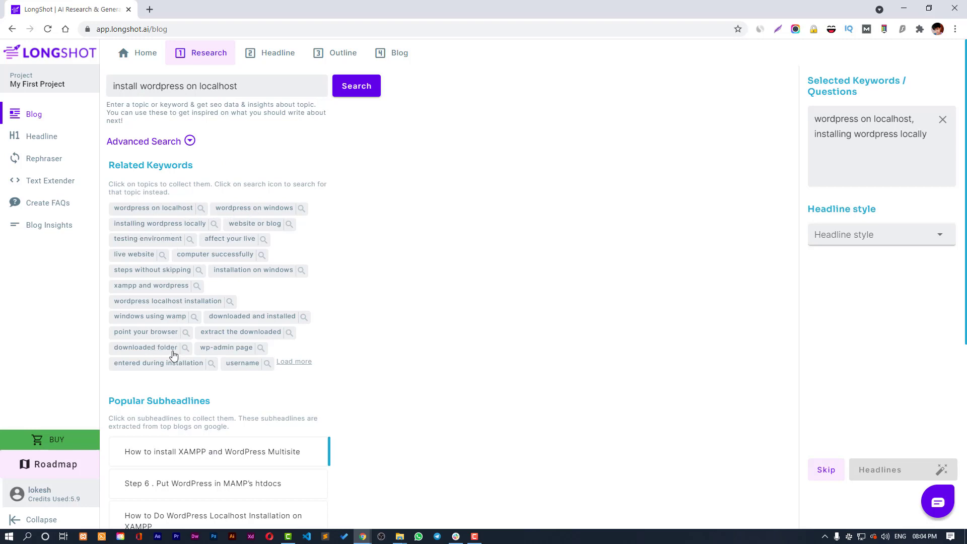
pyautogui.click(159, 303)
pyautogui.click(144, 287)
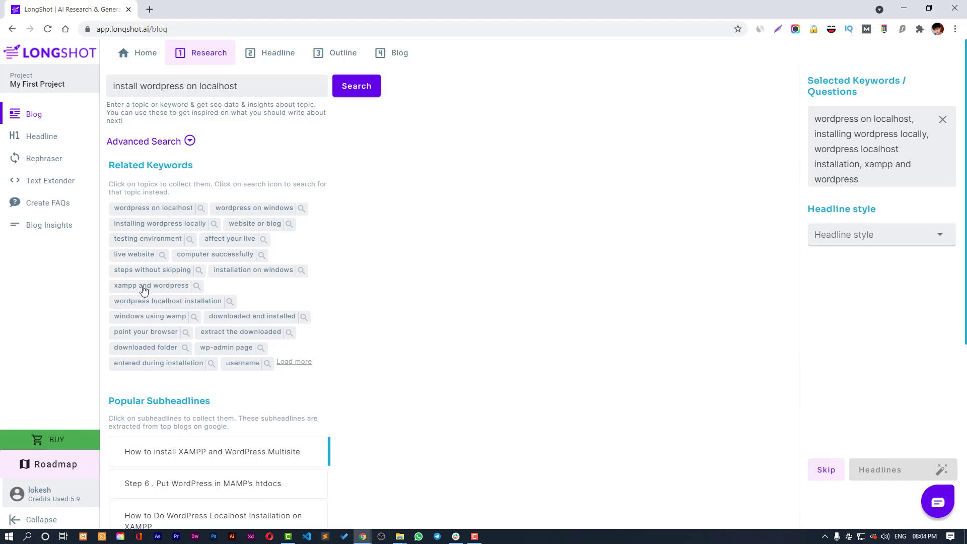
pyautogui.click(139, 256)
# Load the remaining related keywords, collect "https localhost/wordpress", and review the selected keywords list.
pyautogui.click(285, 363)
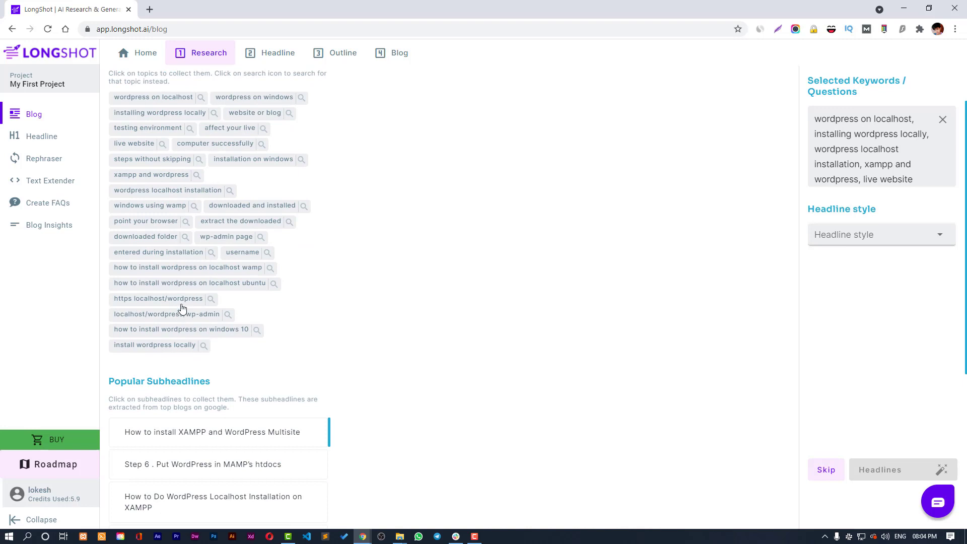
pyautogui.click(166, 300)
pyautogui.scroll(1, 886, 136)
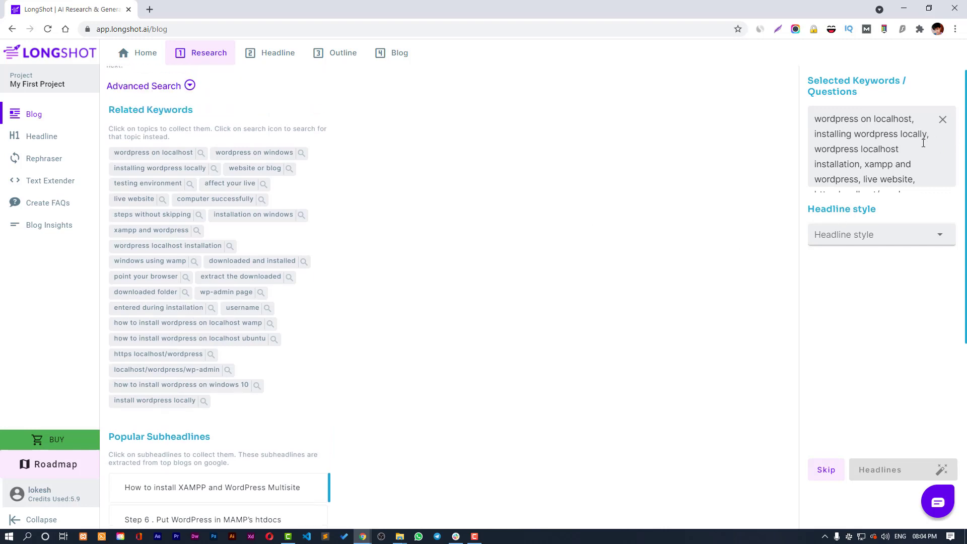
pyautogui.scroll(-3, 926, 143)
pyautogui.moveTo(853, 134); pyautogui.dragTo(939, 169)
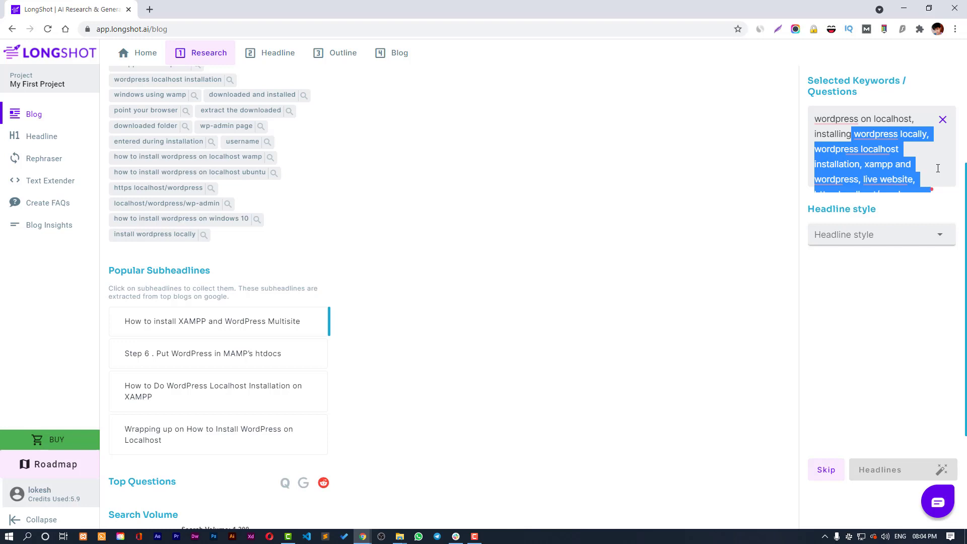
# Review the popular subheadlines, top questions and search volume in the research results.
pyautogui.click(902, 151)
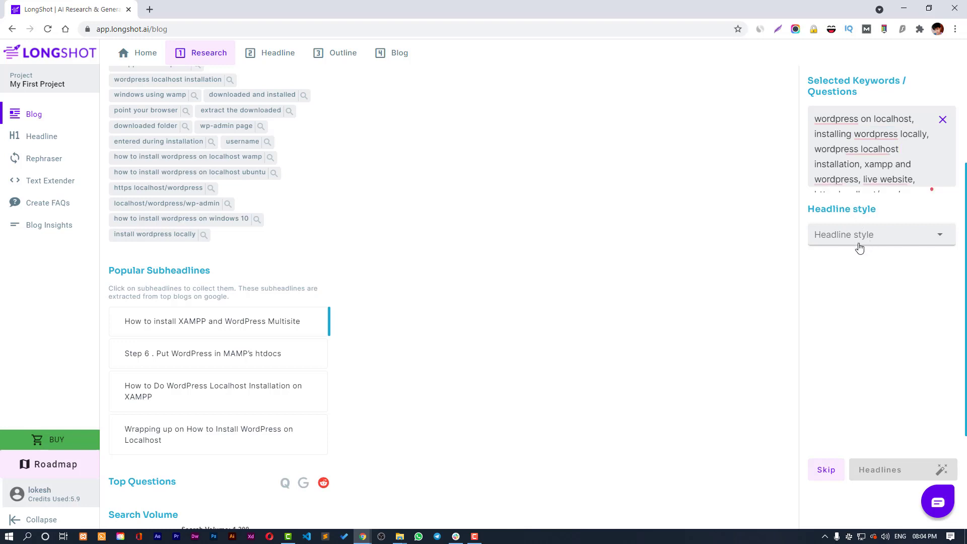
pyautogui.scroll(-3, 222, 324)
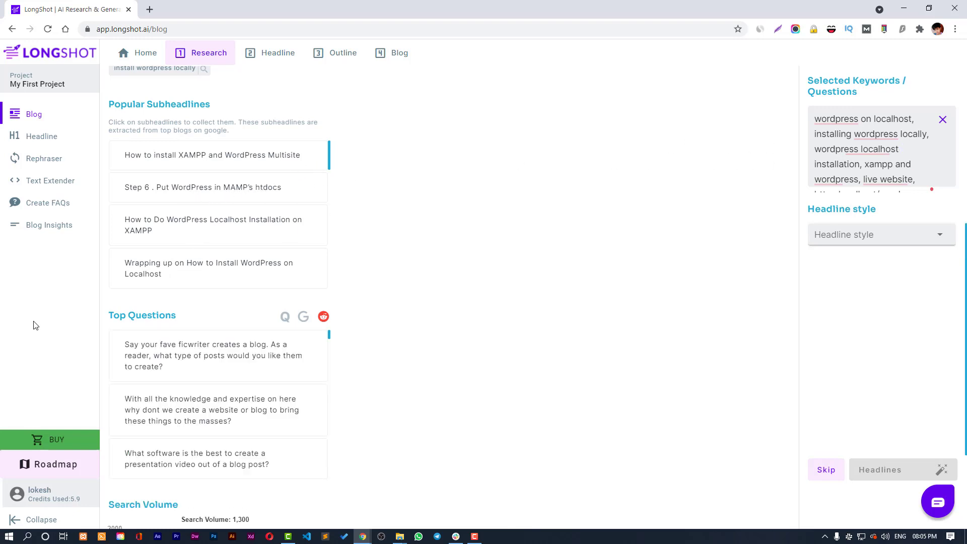
pyautogui.scroll(-3, 163, 198)
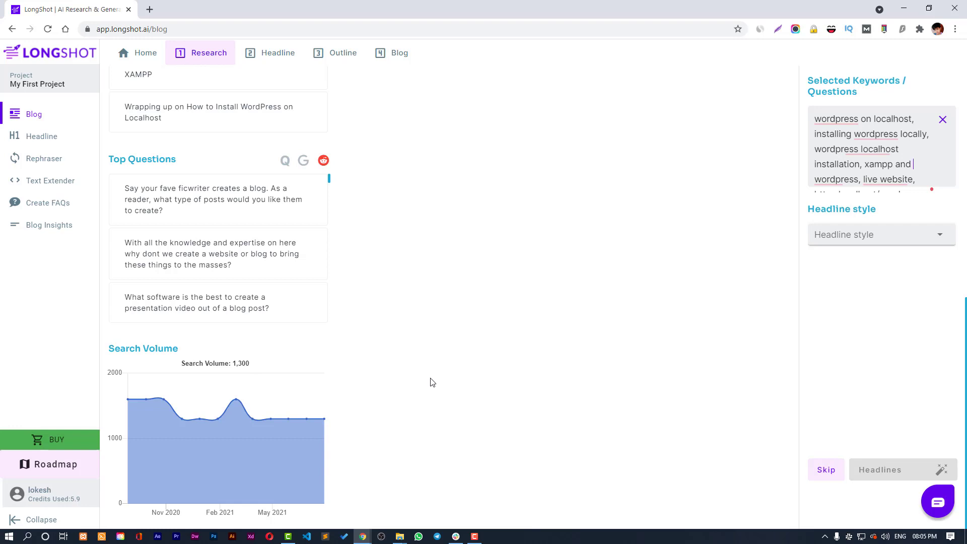
# Set the headline style to HowTo.
pyautogui.click(859, 245)
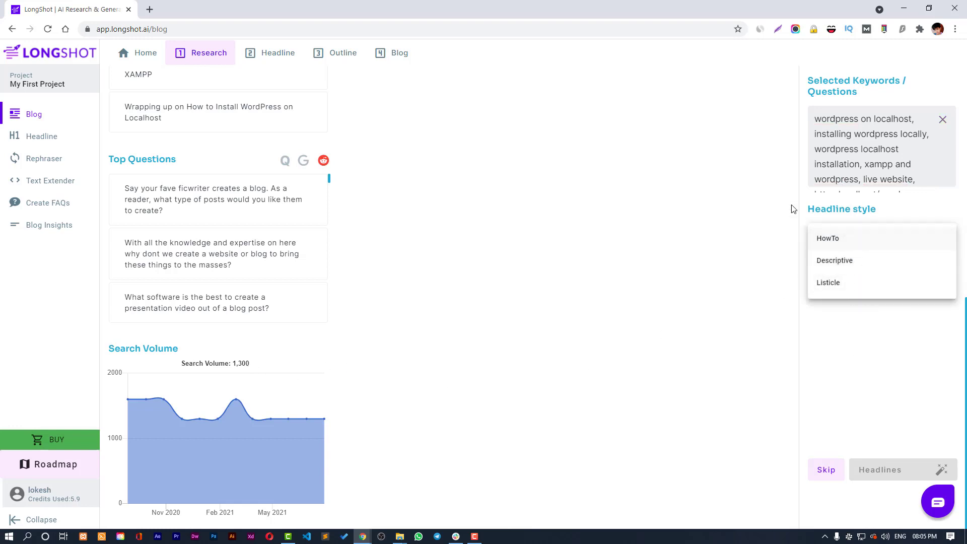
pyautogui.click(846, 337)
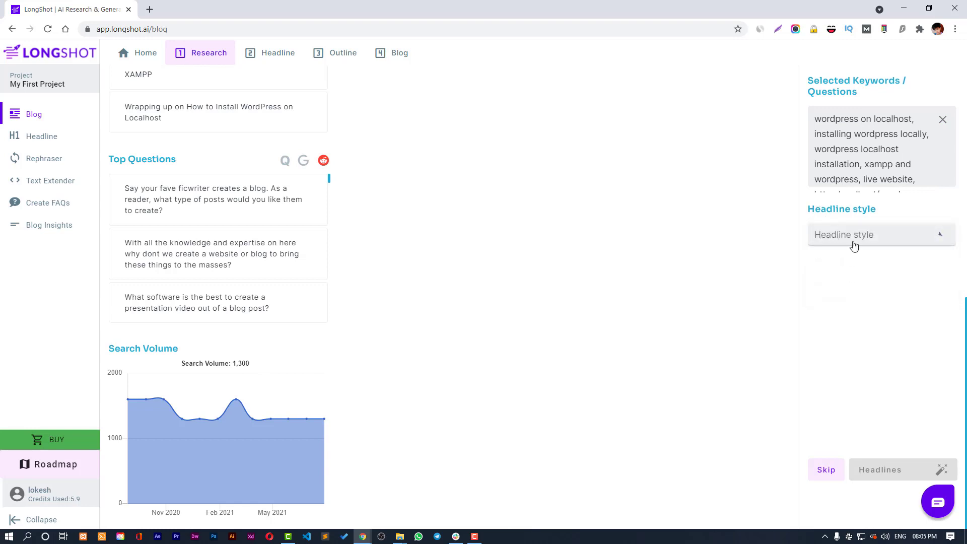
pyautogui.click(854, 245)
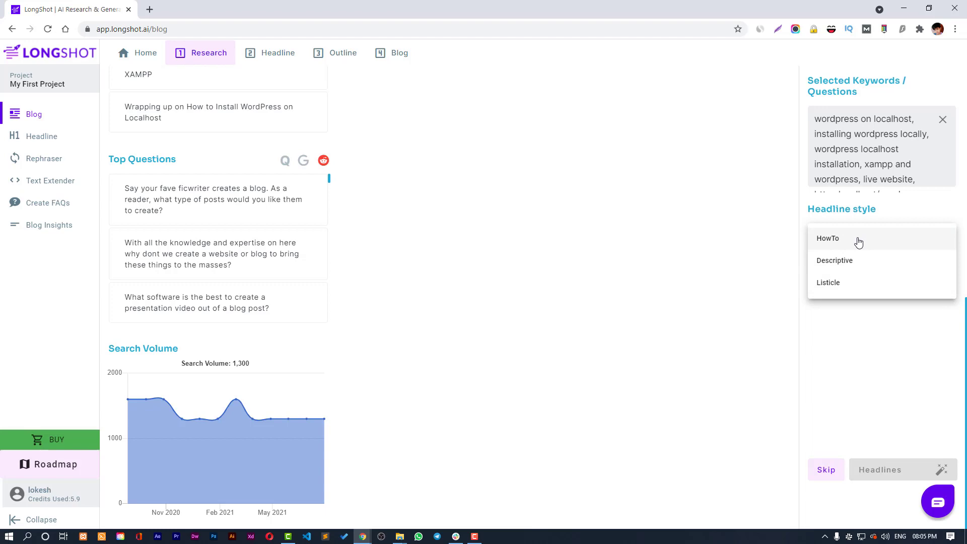
pyautogui.scroll(10, 171, 202)
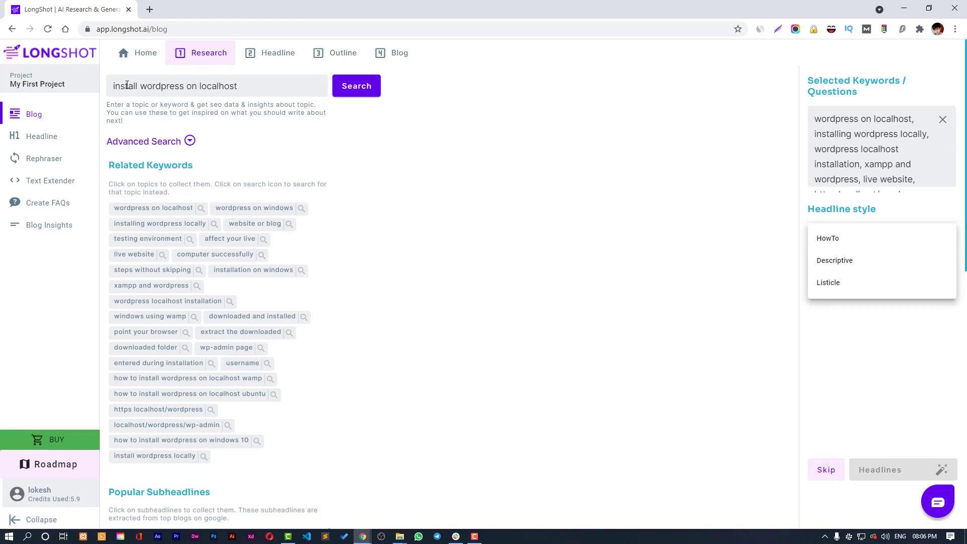
pyautogui.moveTo(140, 86); pyautogui.dragTo(381, 108)
pyautogui.click(833, 234)
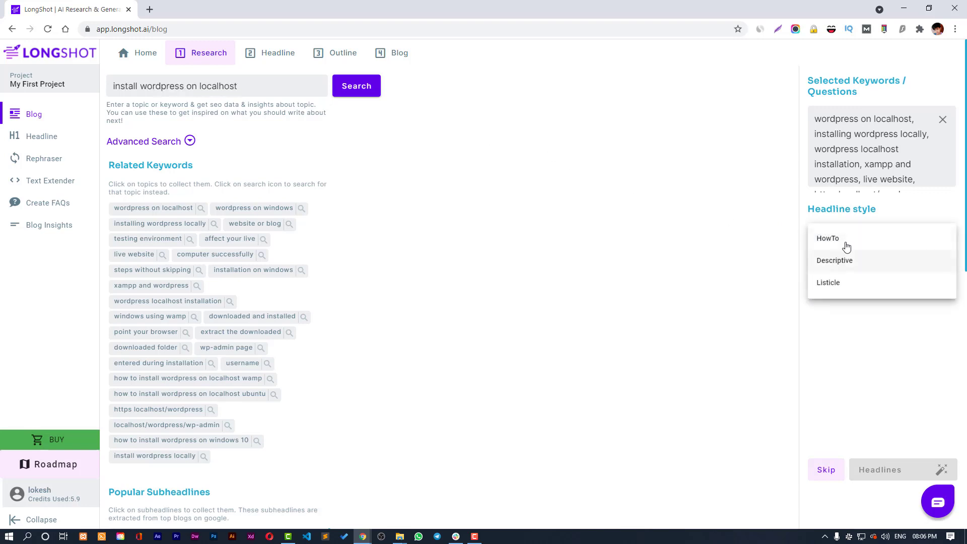
pyautogui.click(847, 246)
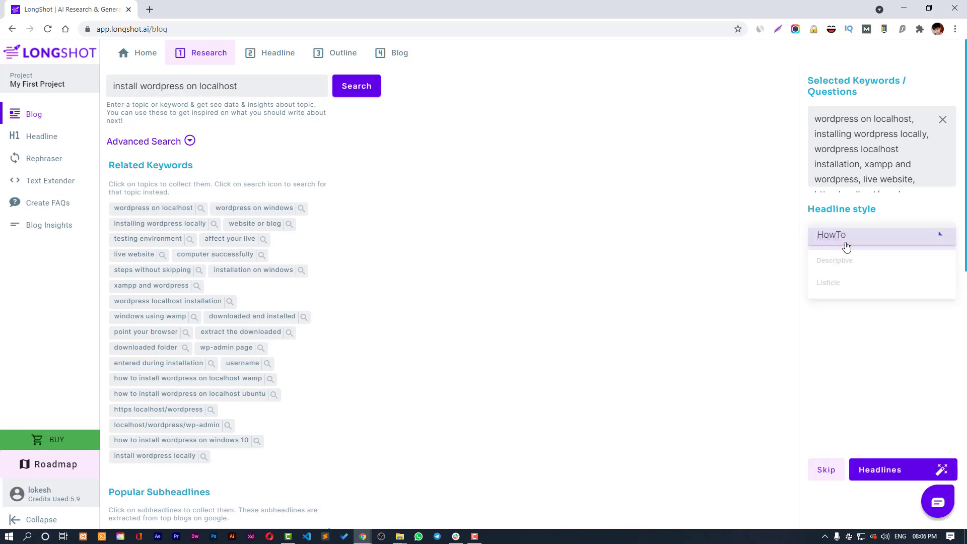
# Generate headline suggestions from the selected keywords.
pyautogui.click(896, 475)
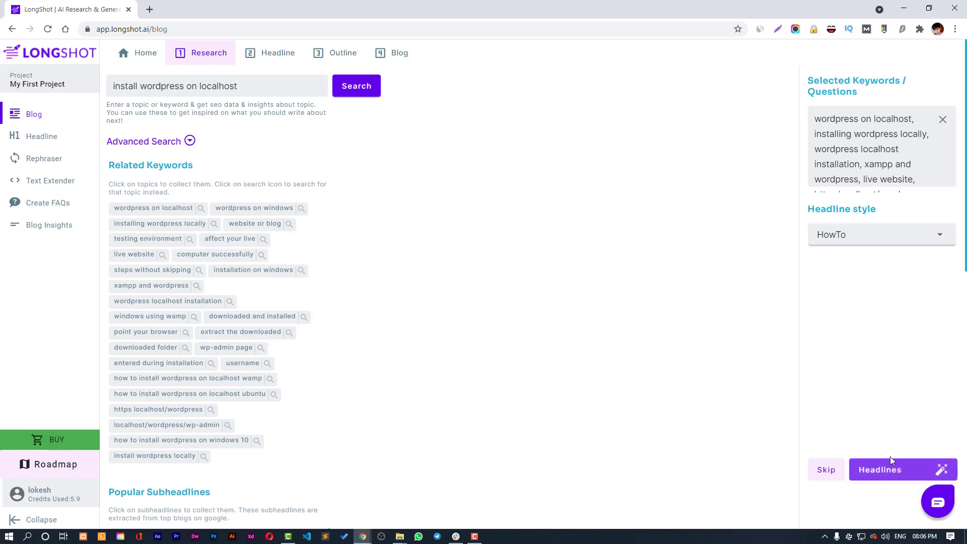
pyautogui.scroll(-8, 894, 471)
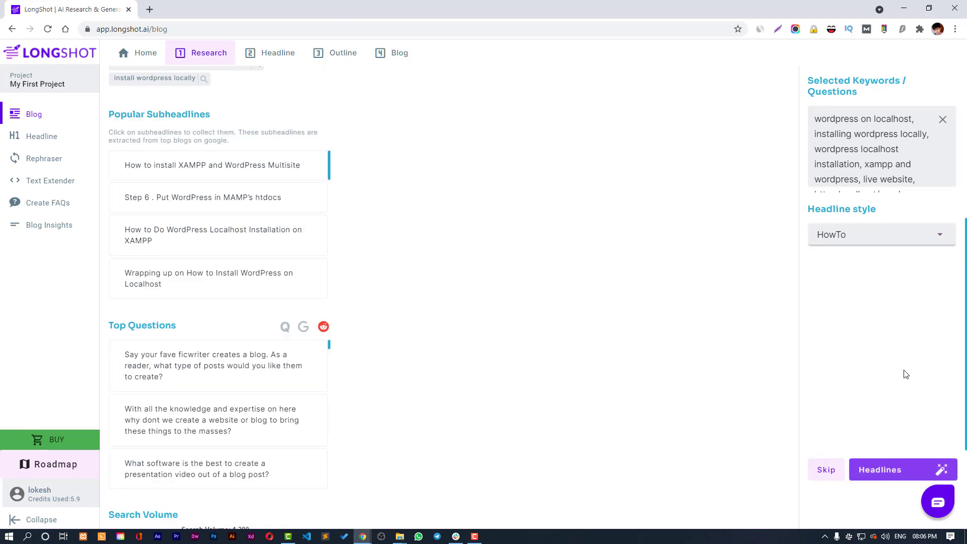
pyautogui.click(891, 472)
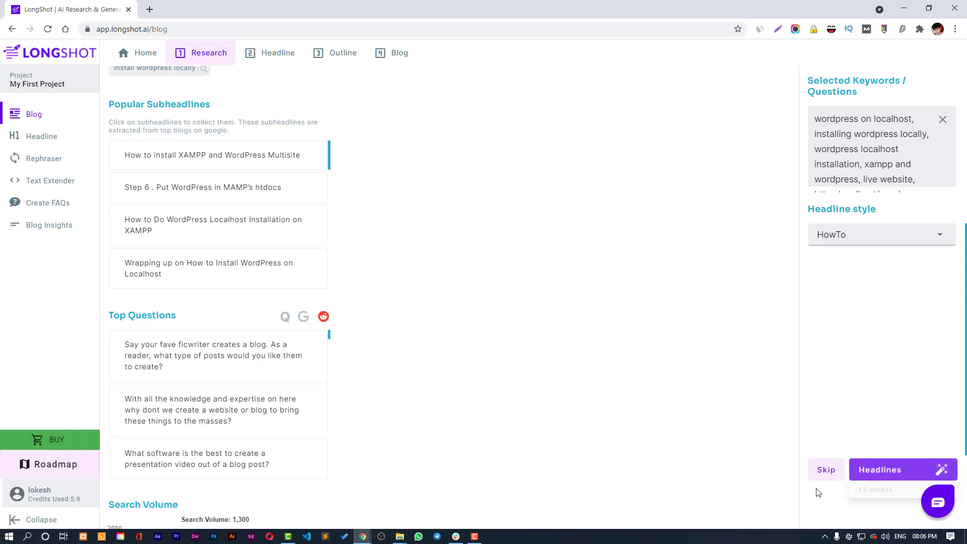
pyautogui.click(900, 471)
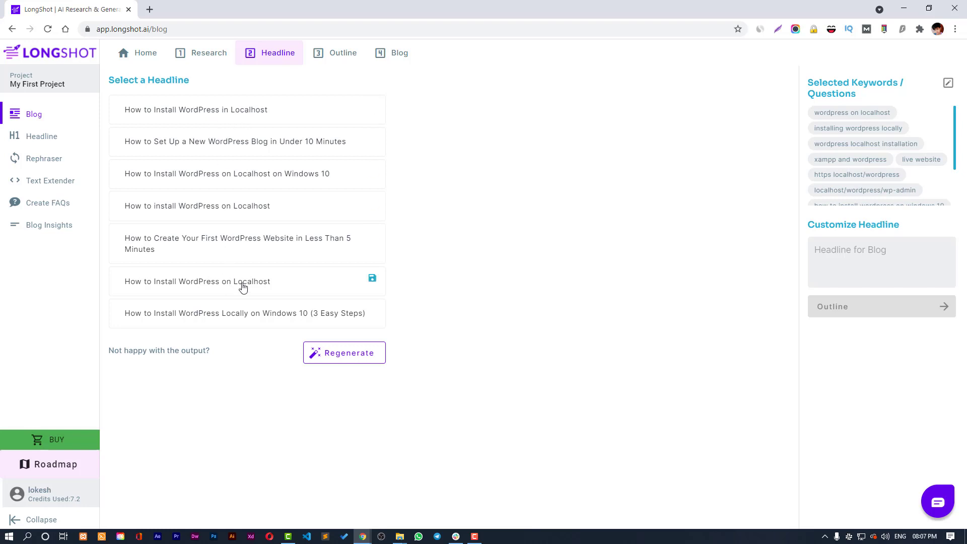
# Choose the headline "How to Install WordPress on Localhost", check the selected keywords, and proceed to the outline stage.
pyautogui.click(275, 285)
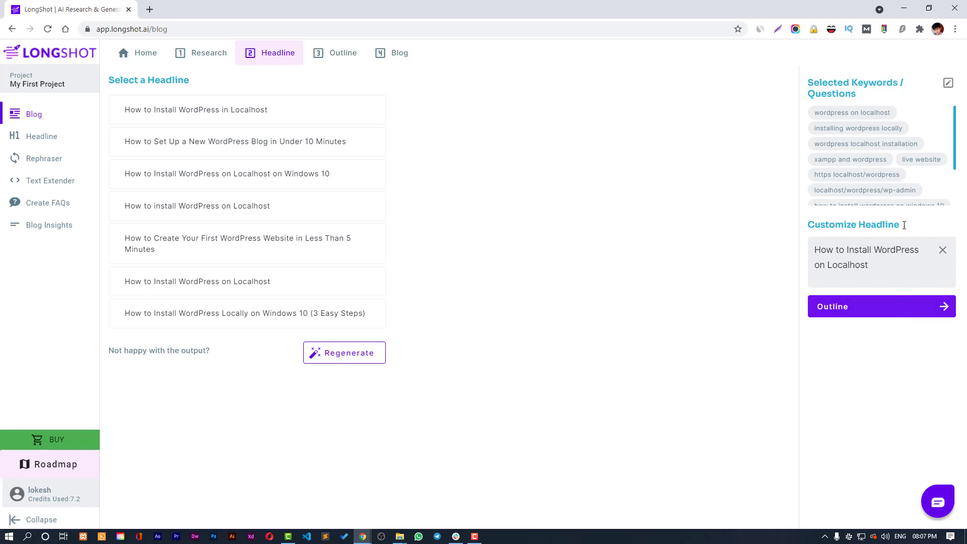
pyautogui.scroll(-1, 866, 130)
pyautogui.scroll(1, 881, 167)
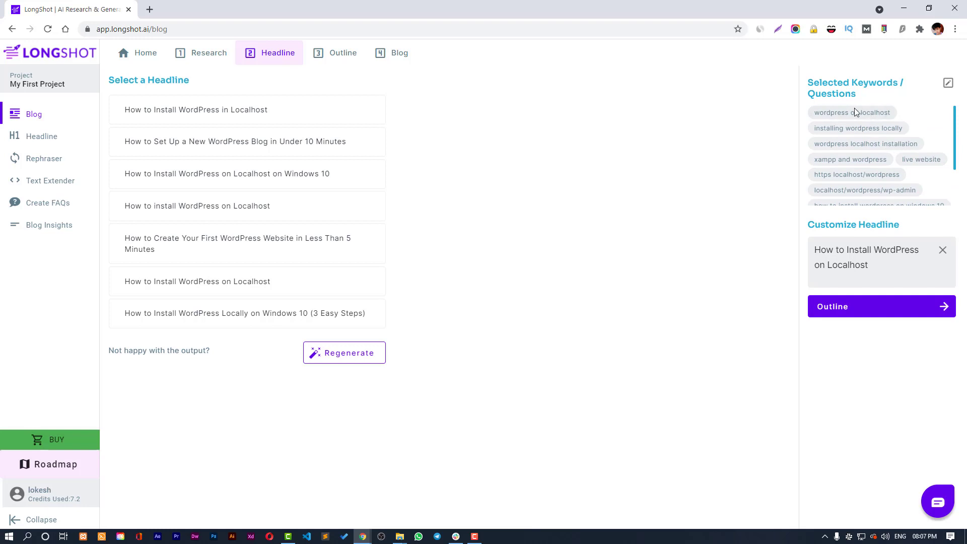
pyautogui.scroll(-1, 858, 168)
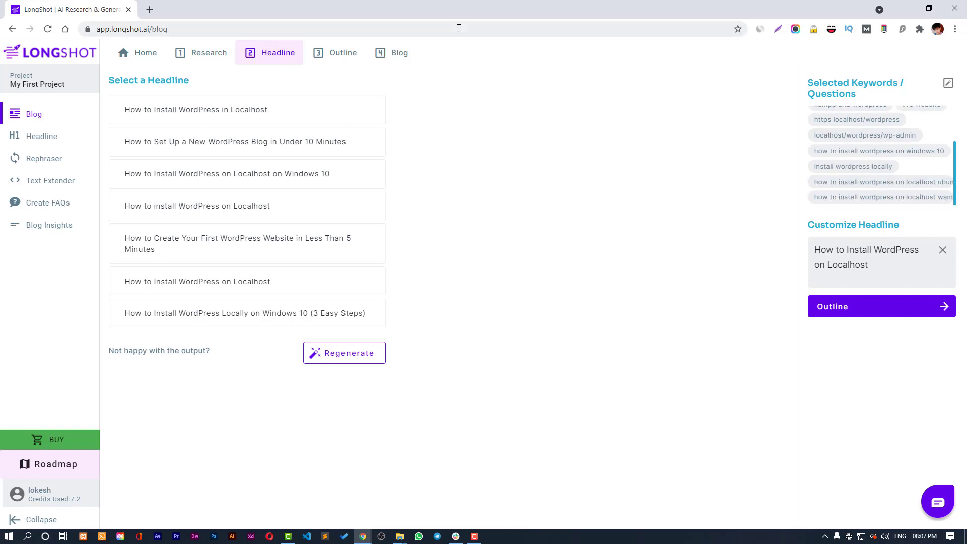
pyautogui.click(871, 313)
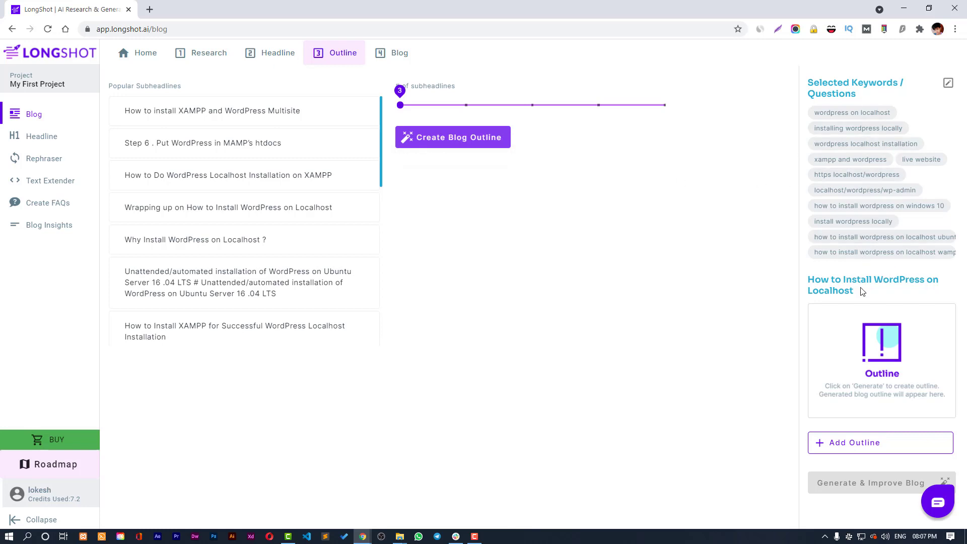
# Review the chosen headline, the selected keywords and the popular subheadlines available for the outline.
pyautogui.moveTo(863, 291); pyautogui.dragTo(807, 281)
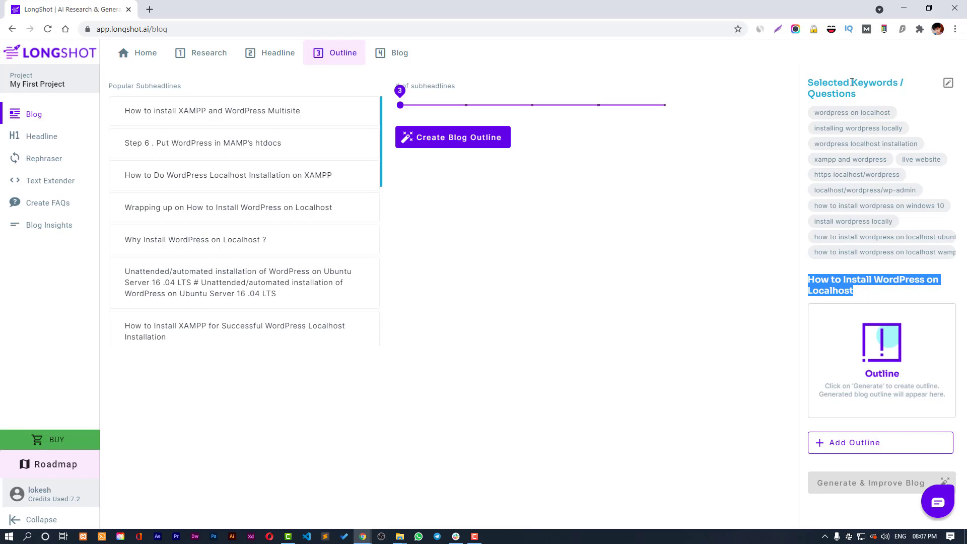
pyautogui.moveTo(812, 109); pyautogui.dragTo(897, 259)
pyautogui.click(890, 254)
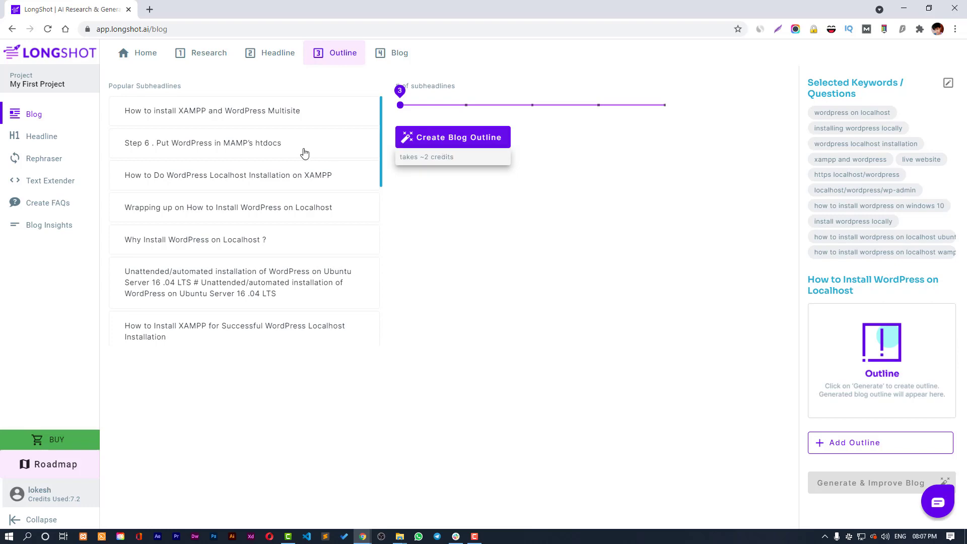
pyautogui.scroll(-2, 385, 210)
pyautogui.moveTo(386, 207); pyautogui.dragTo(385, 110)
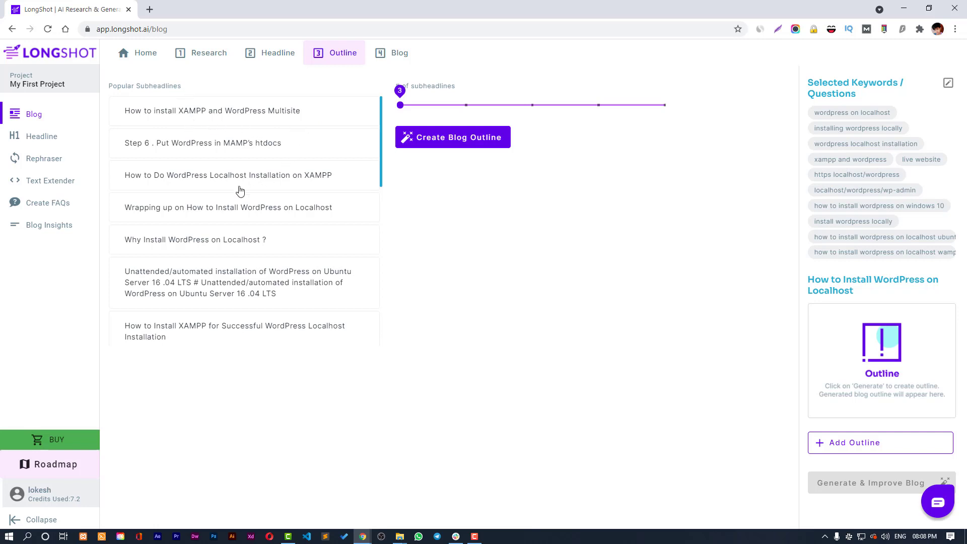
# Add "Why Install WordPress on Localhost ?" to the outline, followed by "Wrapping up on How to Install WordPress on Localhost".
pyautogui.click(200, 209)
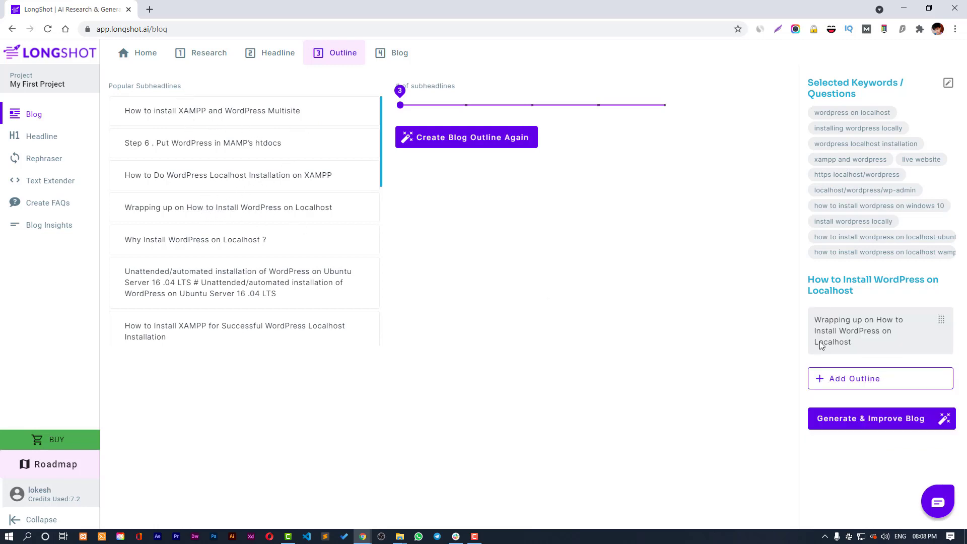
pyautogui.click(220, 241)
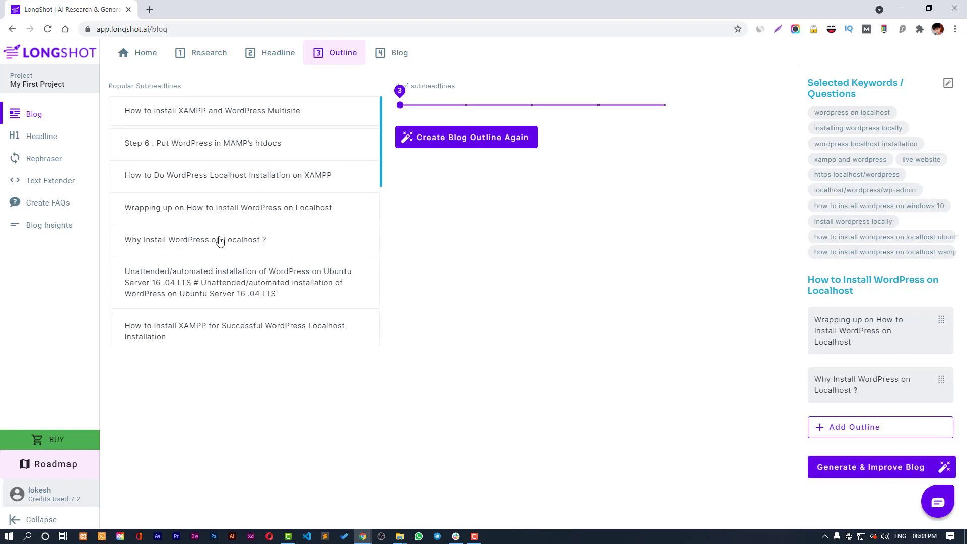
pyautogui.moveTo(838, 391)
pyautogui.moveTo(843, 333)
pyautogui.click(932, 320)
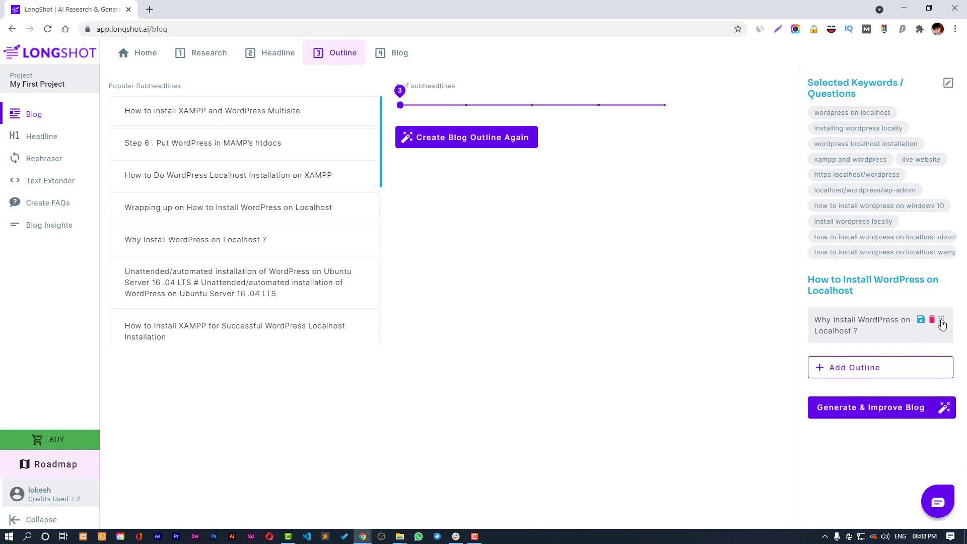
pyautogui.click(215, 204)
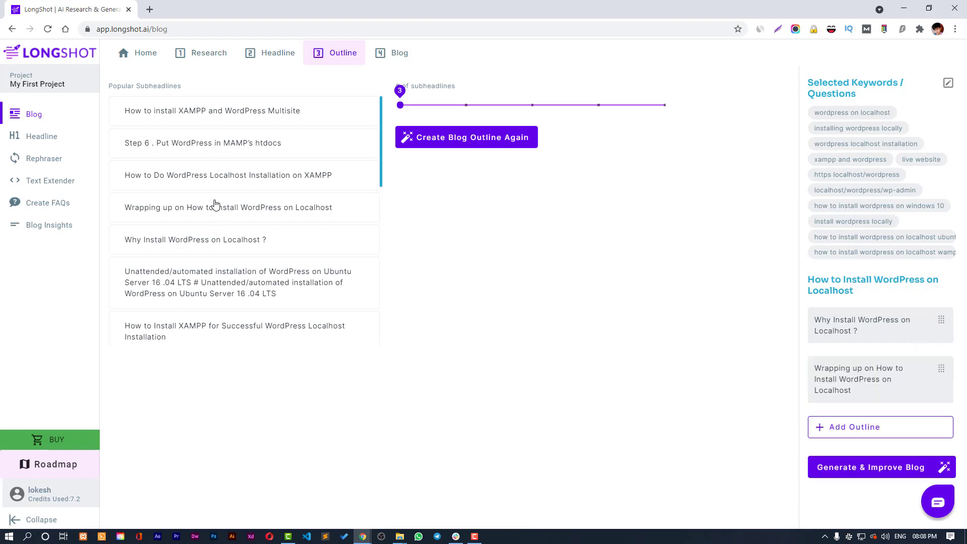
# Try adding "How to Do WordPress Localhost Installation on XAMPP" and reordering it within the outline, and delete it again.
pyautogui.click(218, 176)
pyautogui.moveTo(942, 370); pyautogui.dragTo(888, 429)
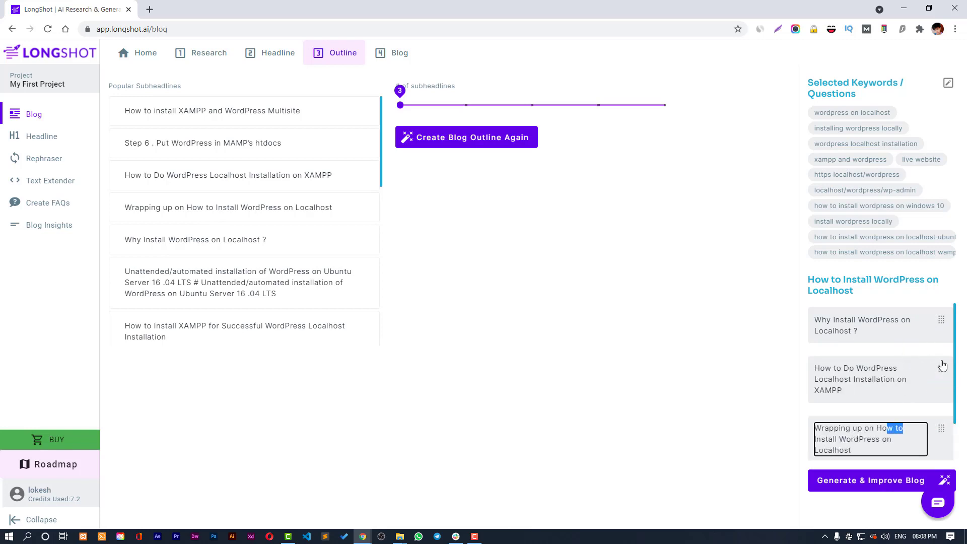
pyautogui.moveTo(943, 367); pyautogui.dragTo(940, 322)
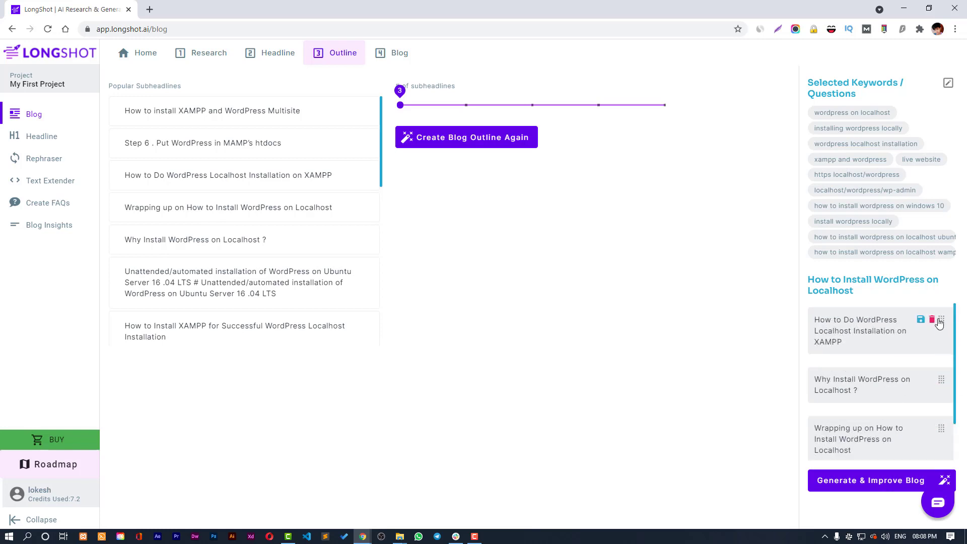
pyautogui.click(932, 319)
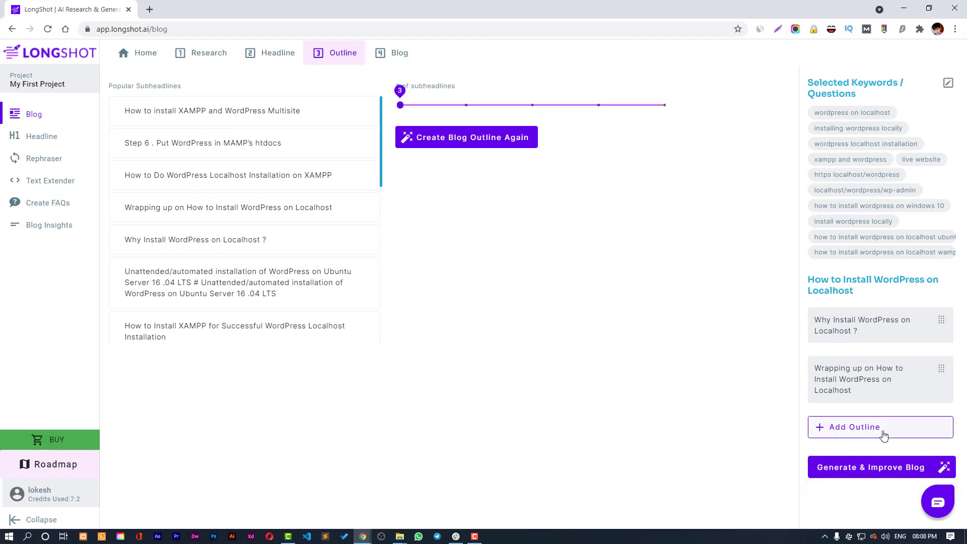
# Add a blank custom entry to the outline and delete it.
pyautogui.click(882, 432)
pyautogui.scroll(-1, 884, 400)
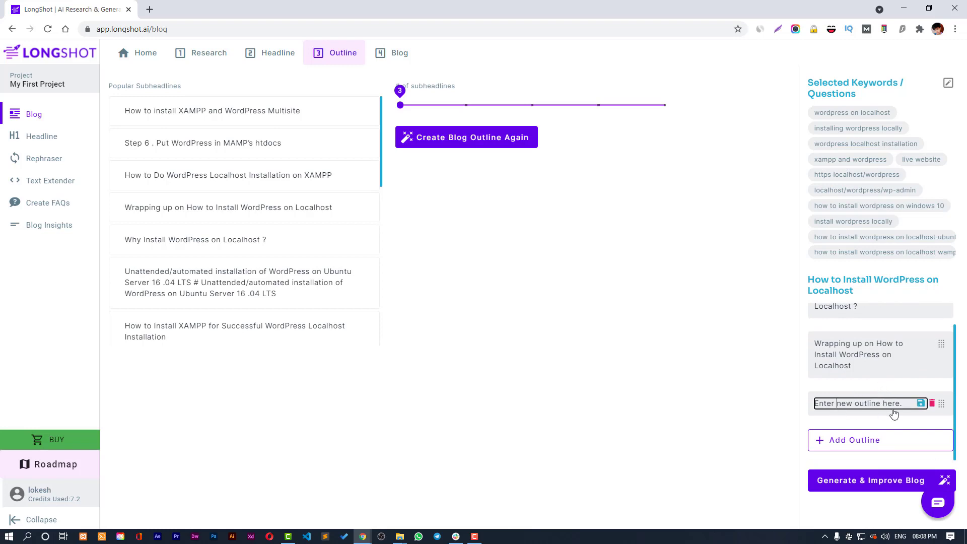
pyautogui.tripleClick(895, 410)
pyautogui.click(931, 404)
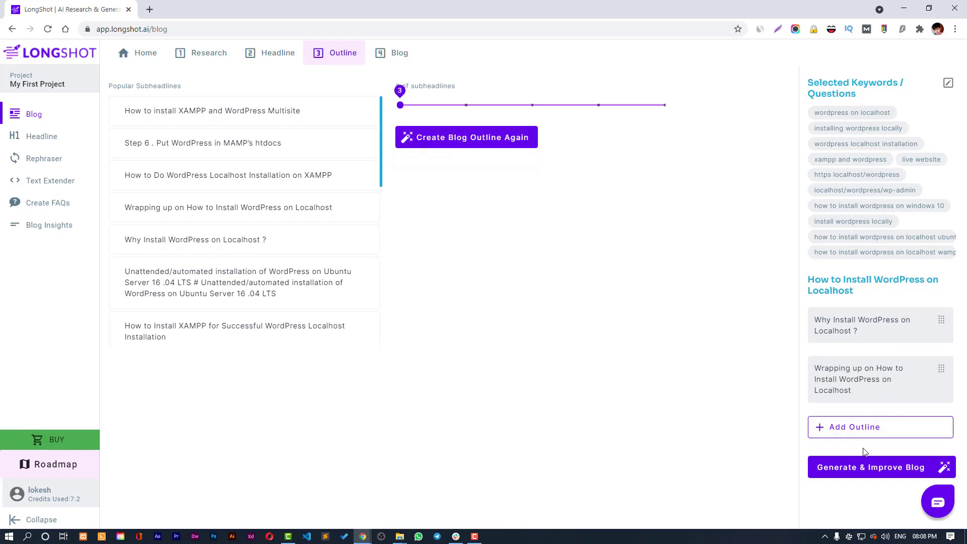
# Generate the blog from the two-entry outline.
pyautogui.click(890, 477)
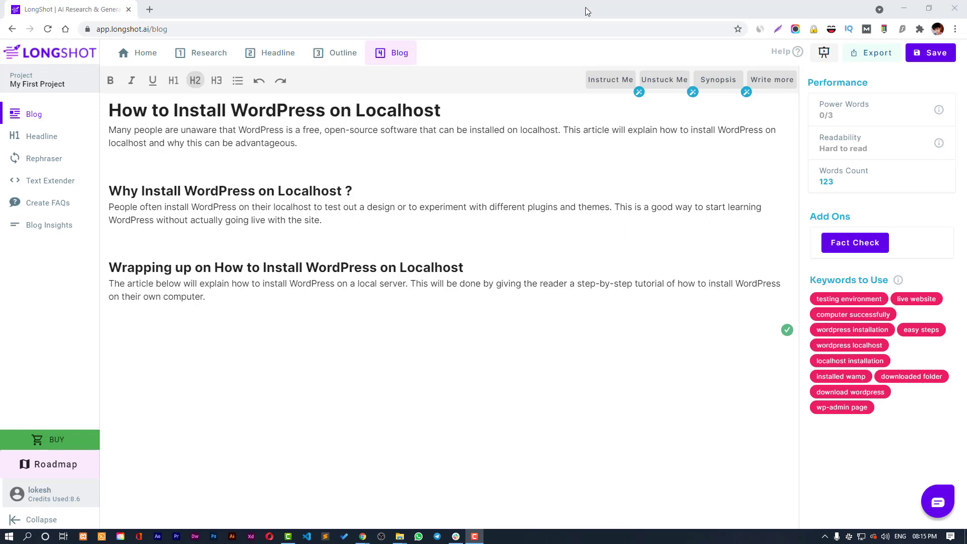
# Open the Unstuck Me keyword generator with the insertion point at the end of the introduction paragraph.
pyautogui.click(316, 143)
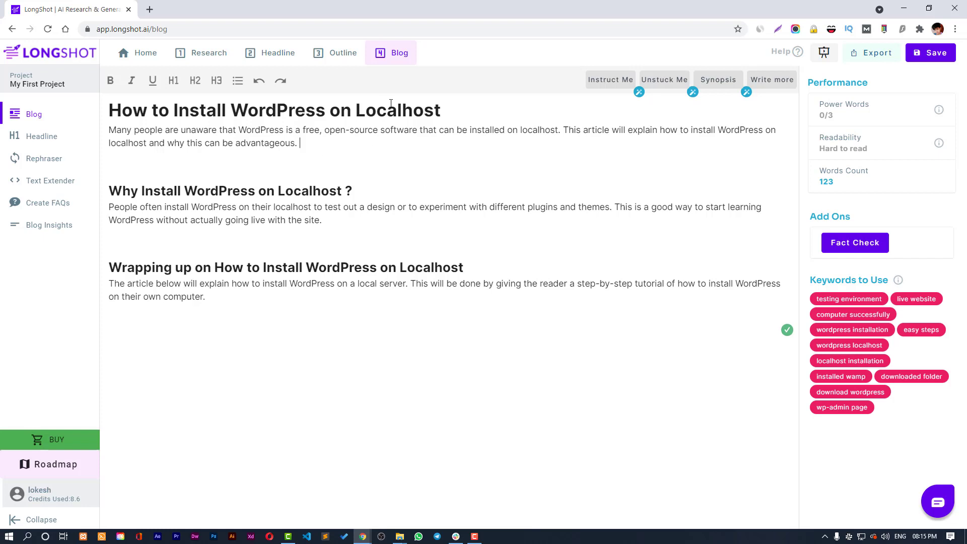
pyautogui.click(664, 84)
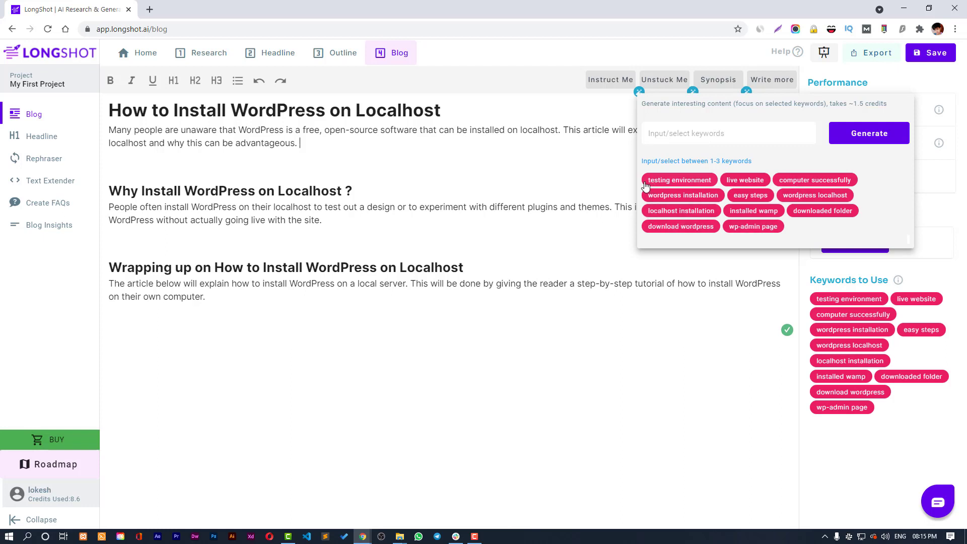
pyautogui.moveTo(692, 90)
pyautogui.click(694, 214)
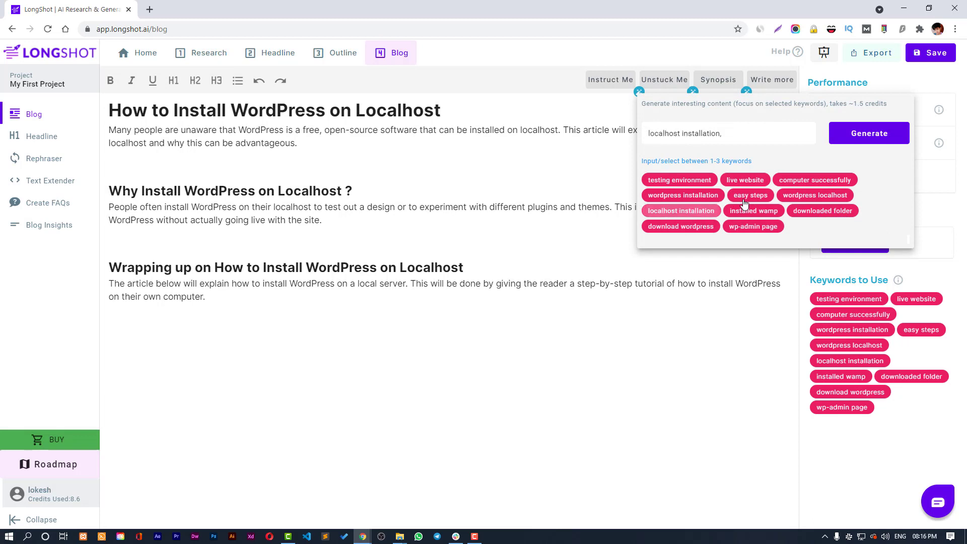
pyautogui.click(751, 197)
pyautogui.click(801, 198)
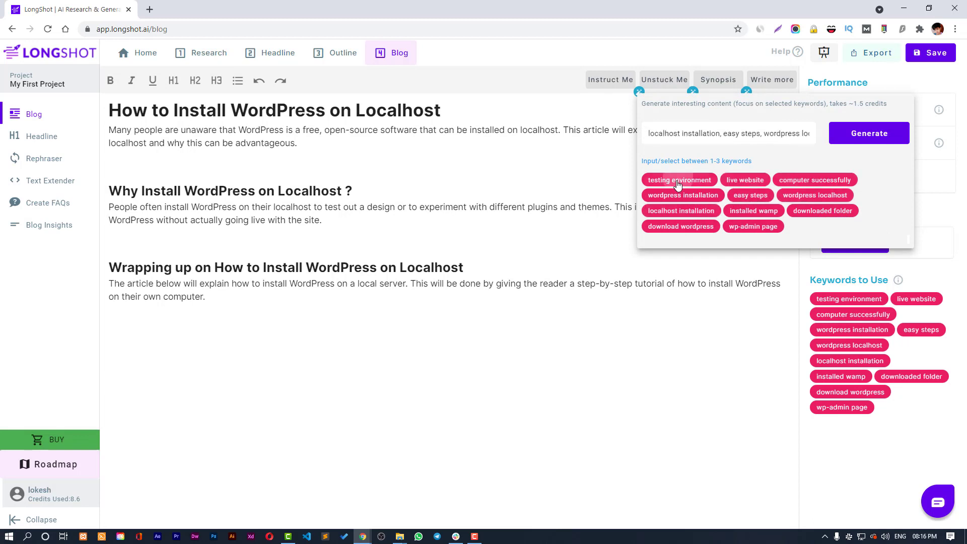
pyautogui.click(893, 135)
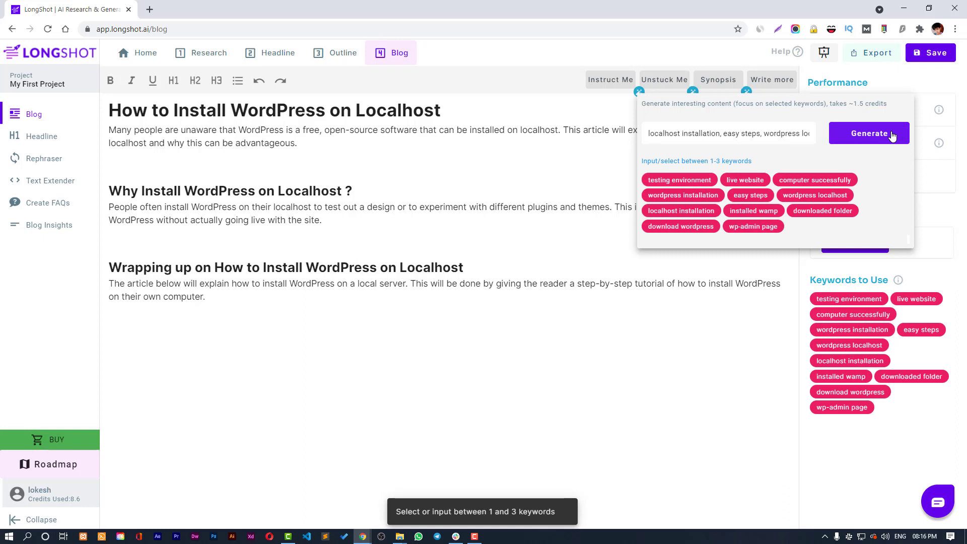
pyautogui.tripleClick(752, 134)
pyautogui.press('BackSpace')
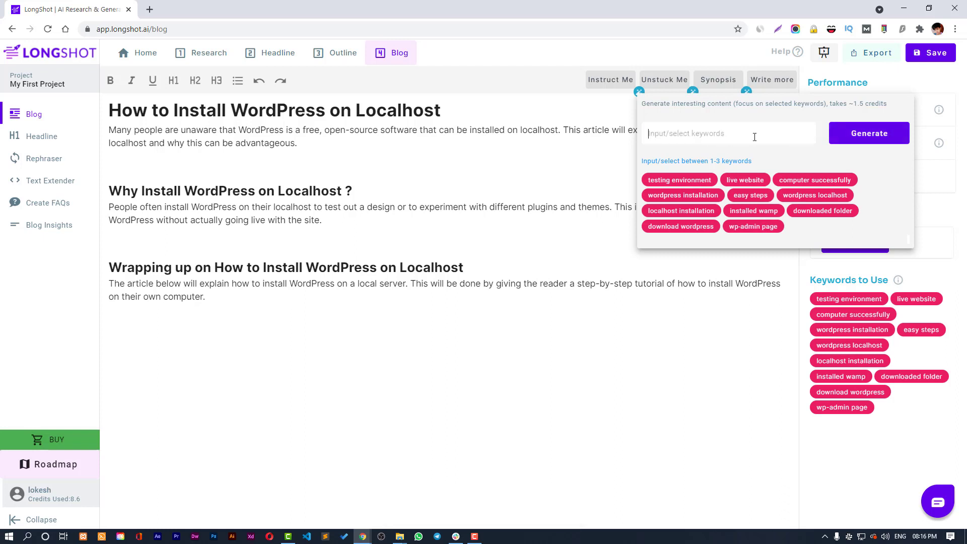
# Generate content after the introduction from the keywords "live website", "wordpress installation" and "localhost installation".
pyautogui.click(742, 181)
pyautogui.click(697, 195)
pyautogui.click(692, 213)
pyautogui.click(873, 140)
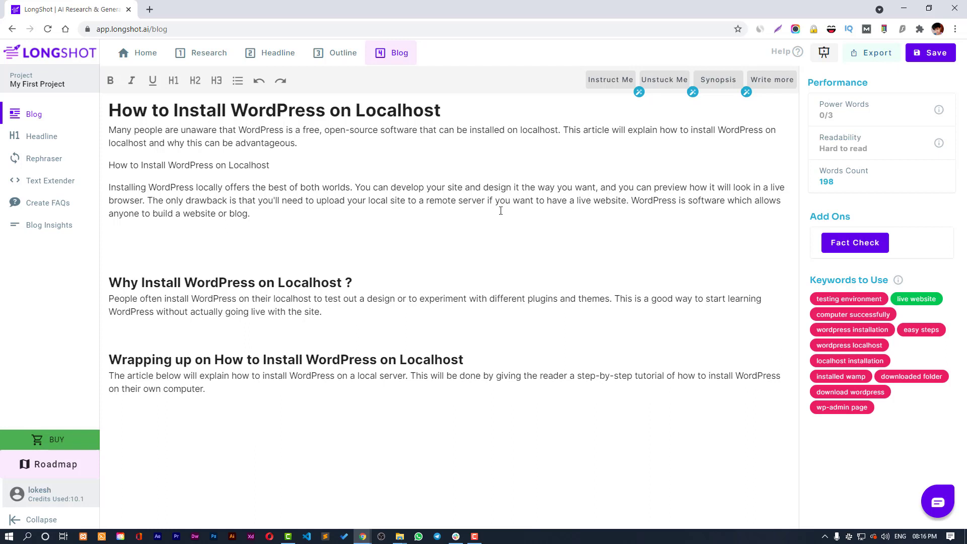
# Insert an empty line after the generated paragraph about installing WordPress locally.
pyautogui.click(281, 213)
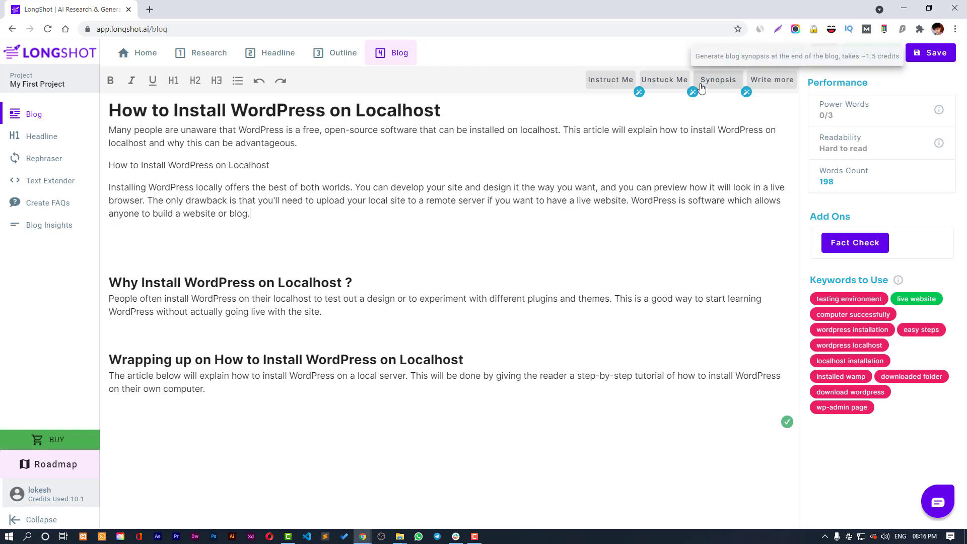
pyautogui.click(611, 80)
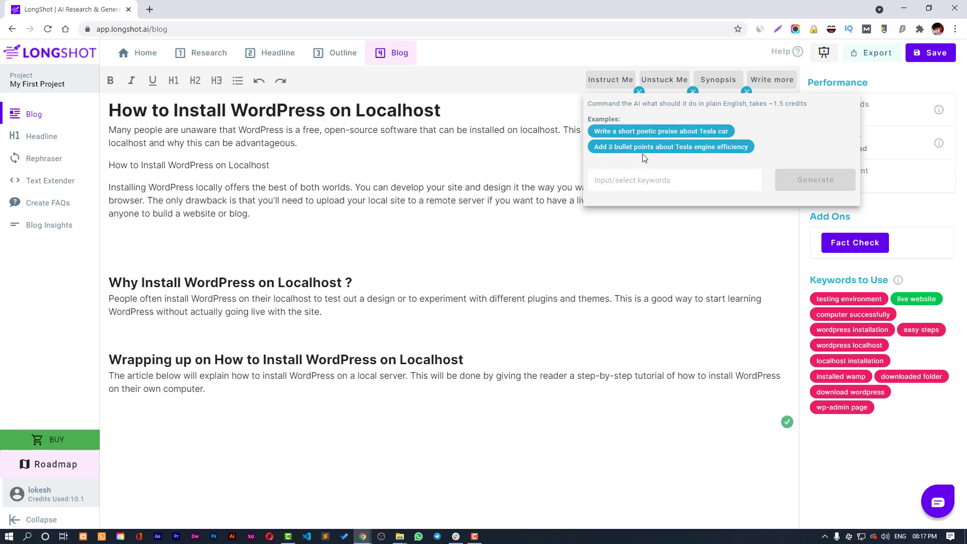
pyautogui.click(364, 234)
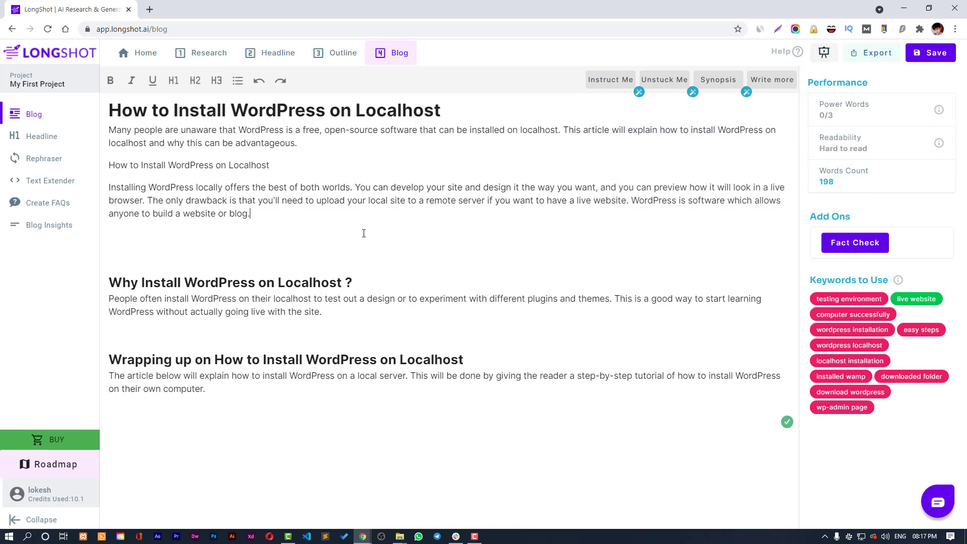
pyautogui.press('Return')
# Use Instruct Me to generate text on the empty line from the prompt "add 3 bullet points about how to install XAMPP on windows".
pyautogui.click(620, 79)
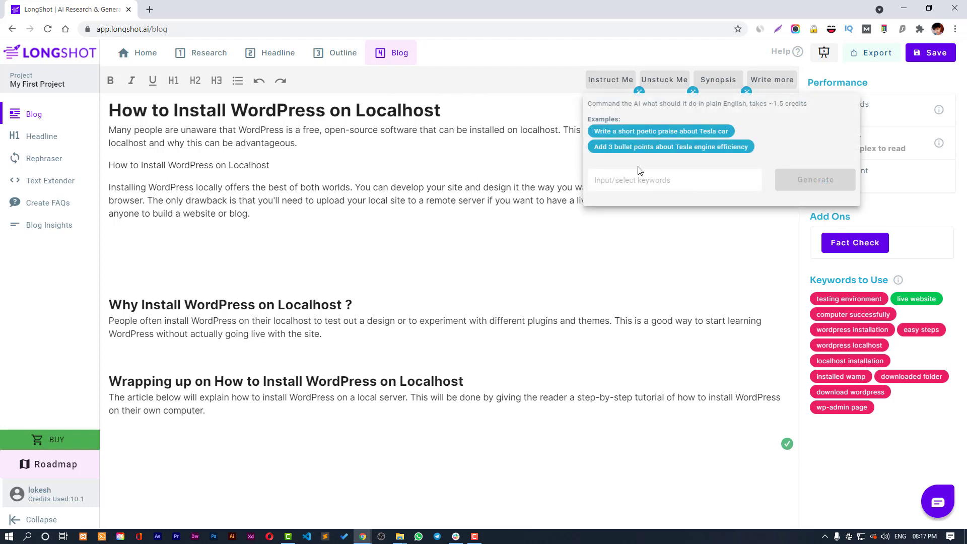
pyautogui.write('ad')
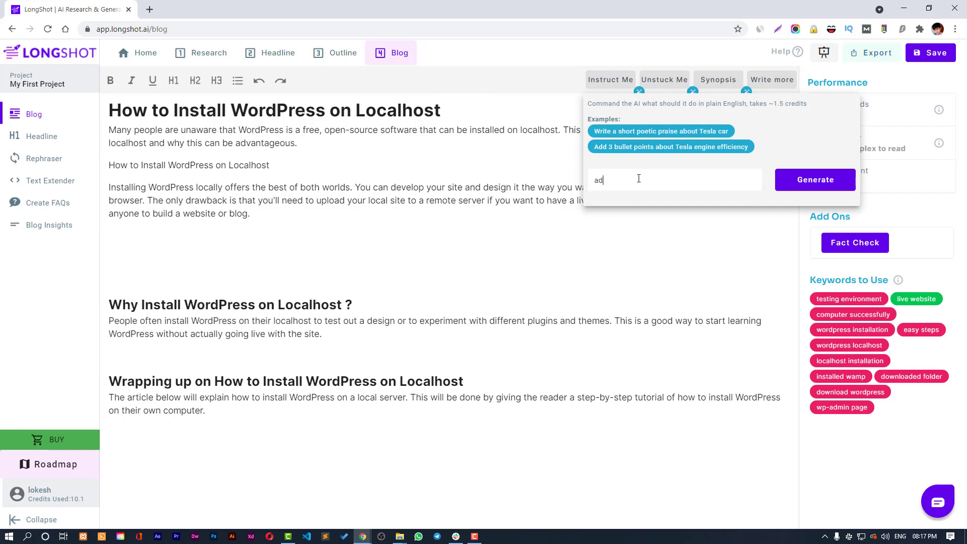
pyautogui.write('d 3 bullet points about how to install wordpres')
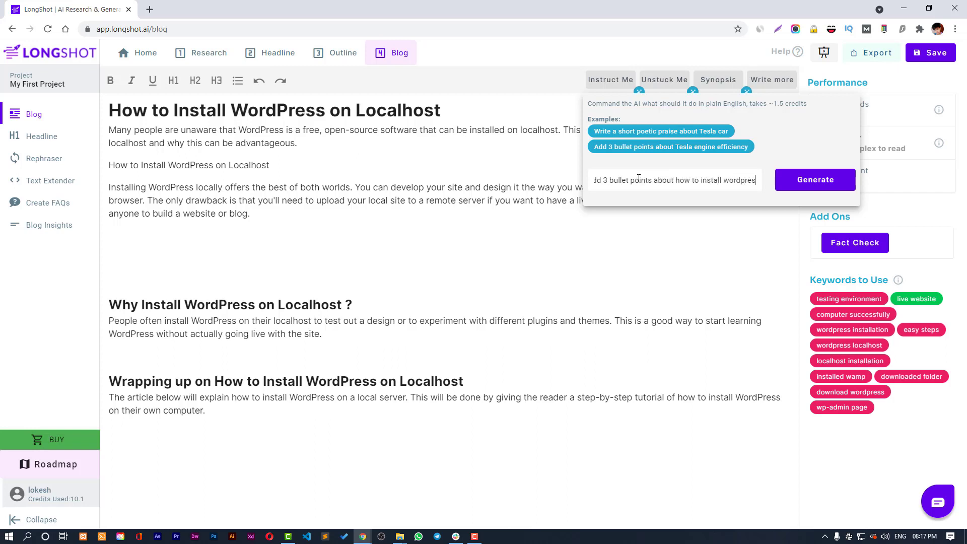
pyautogui.write('s on')
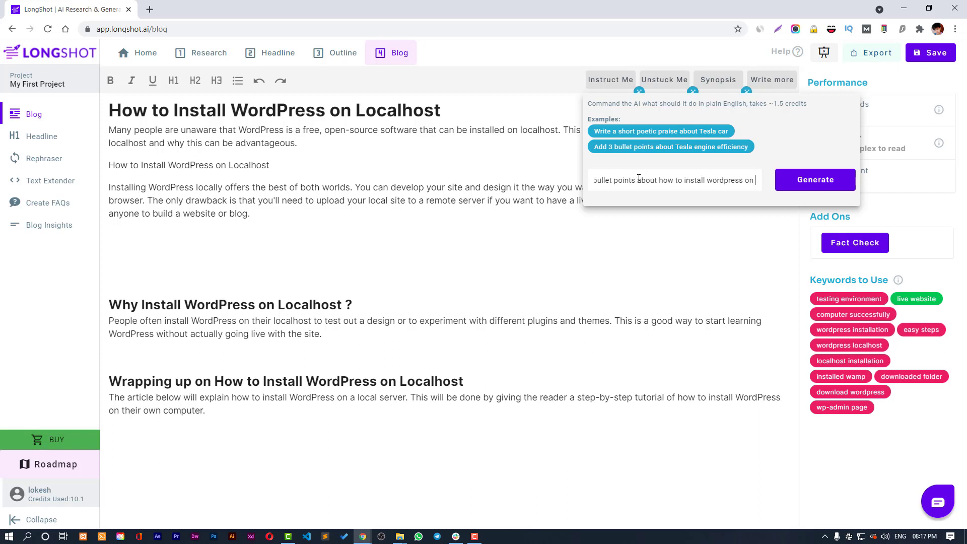
pyautogui.press('BackSpace')
pyautogui.press('BackSpace')
pyautogui.press('BackSpace')
pyautogui.press('BackSpace')
pyautogui.press('BackSpace')
pyautogui.press('BackSpace')
pyautogui.press('BackSpace')
pyautogui.press('BackSpace')
pyautogui.press('BackSpace')
pyautogui.press('BackSpace')
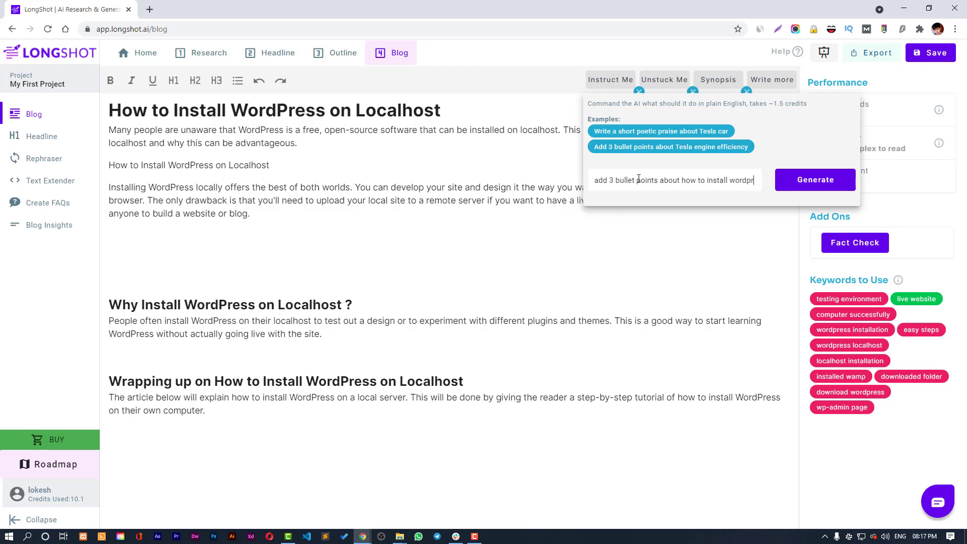
pyautogui.press('BackSpace')
pyautogui.press('BackSpace')
pyautogui.write('XAMPP')
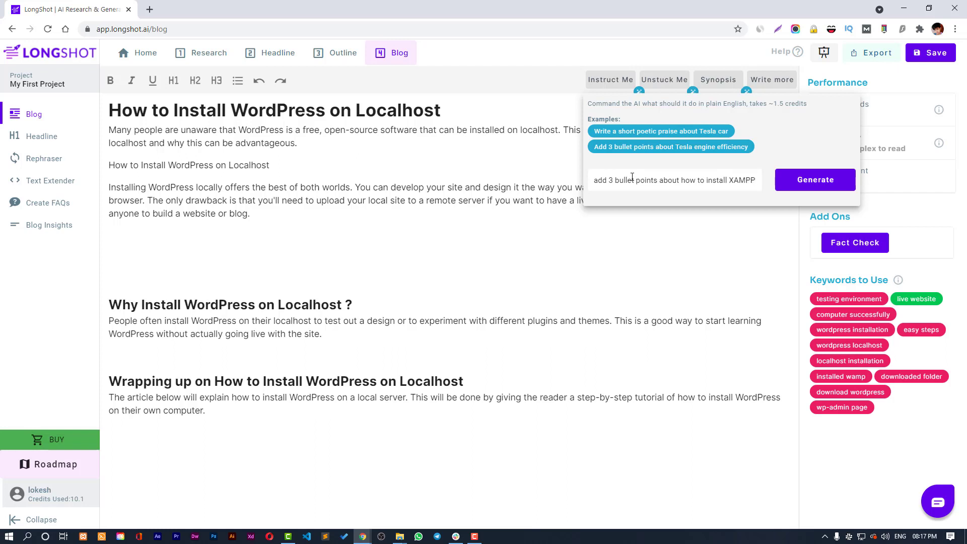
pyautogui.write(' on ')
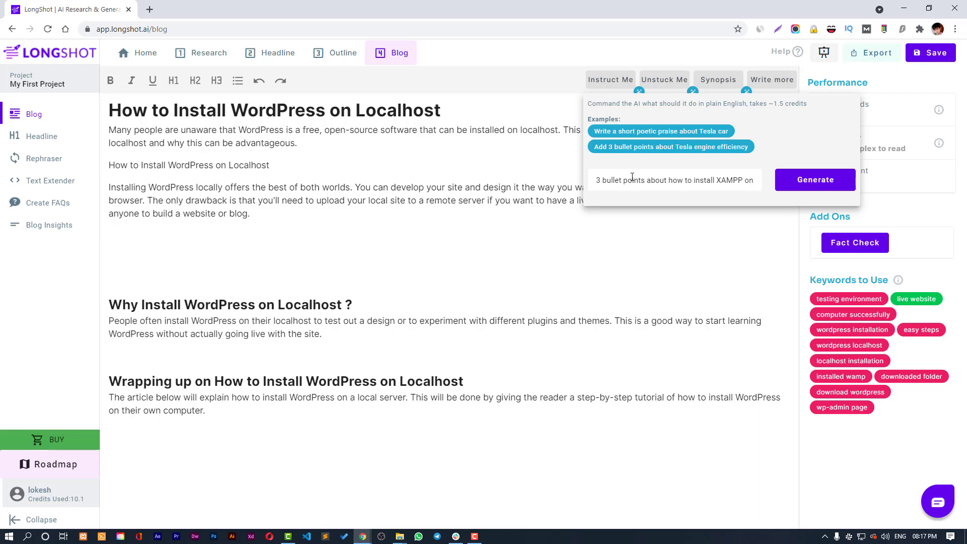
pyautogui.write('windows')
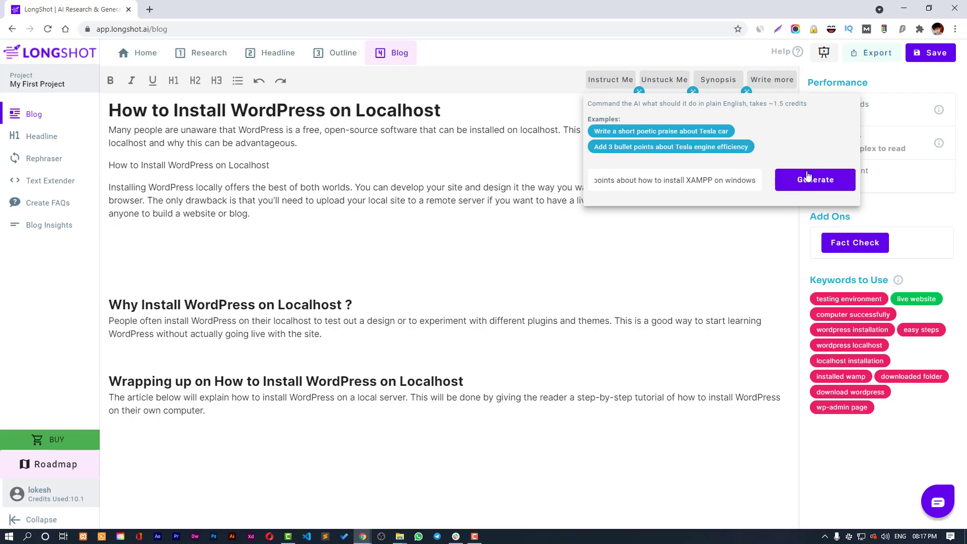
pyautogui.click(808, 176)
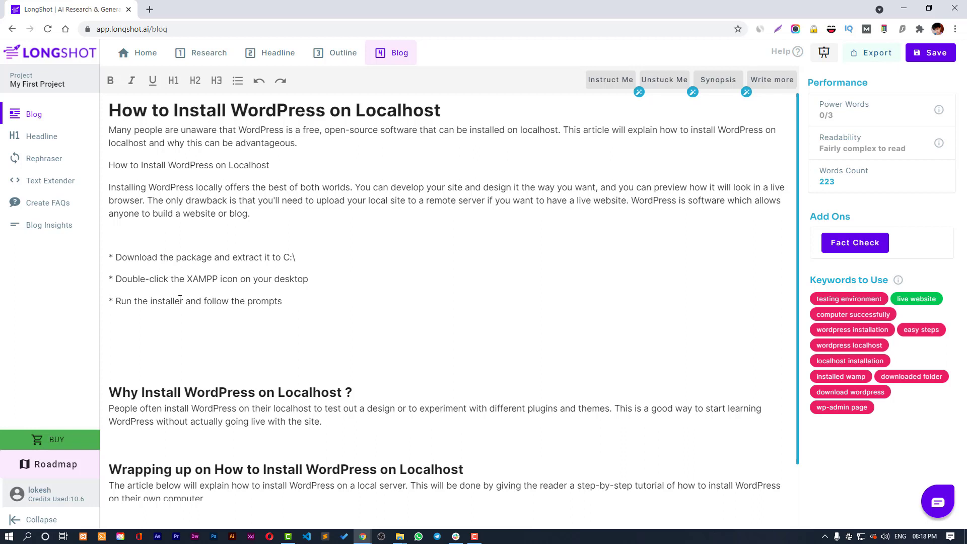
# Examine the generated XAMPP bullet points alongside the Instruct Me prompt that produced them.
pyautogui.moveTo(282, 302); pyautogui.dragTo(109, 256)
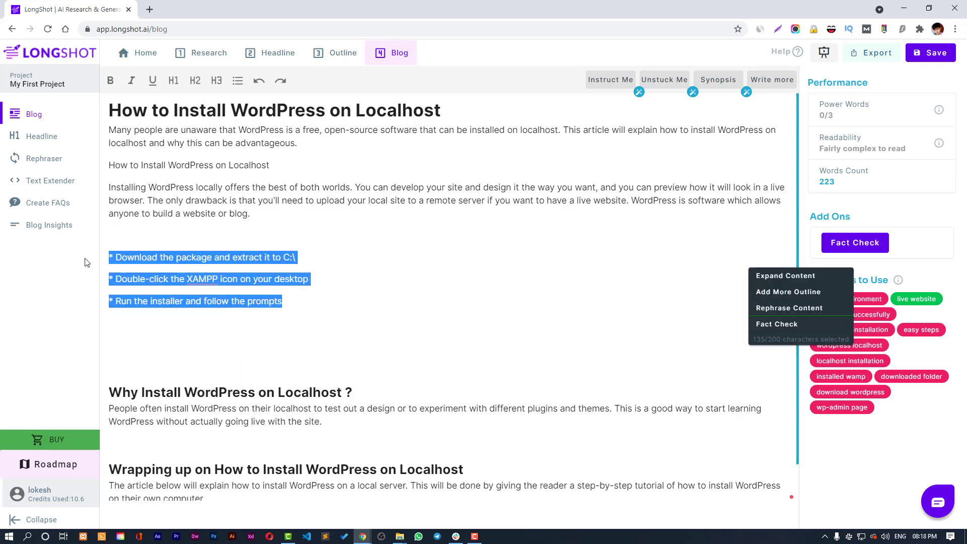
pyautogui.click(601, 84)
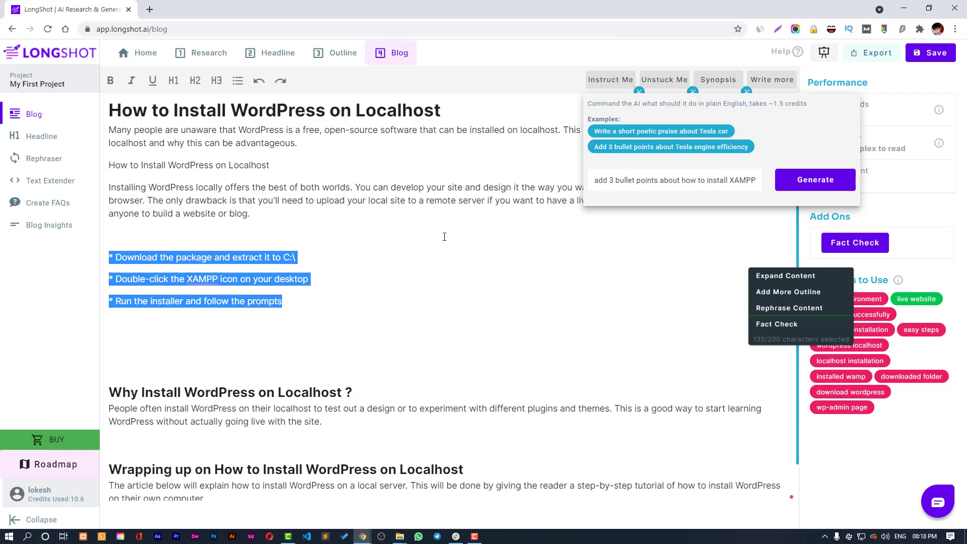
pyautogui.click(296, 302)
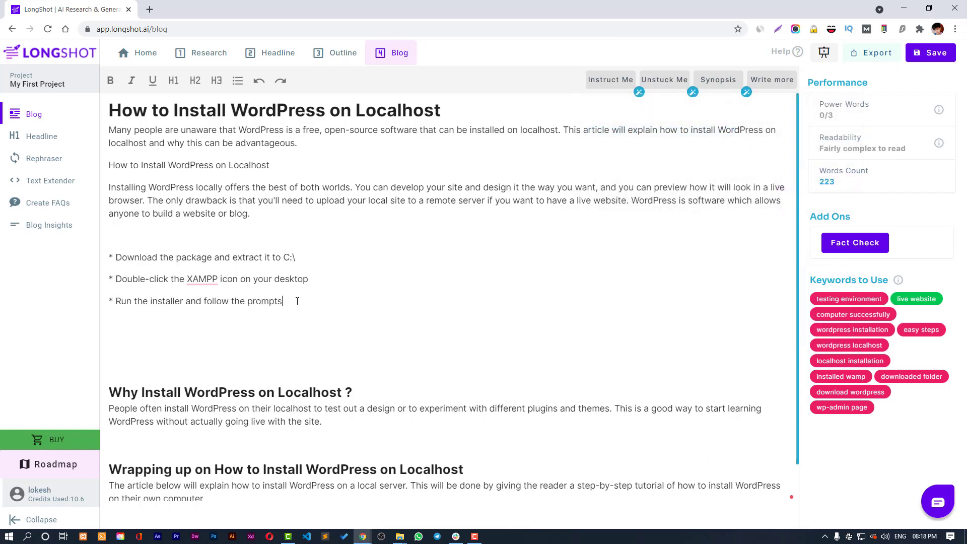
pyautogui.click(616, 90)
pyautogui.click(613, 180)
pyautogui.click(333, 232)
pyautogui.click(121, 261)
pyautogui.click(194, 279)
# Clear the XAMPP prompt from Instruct Me.
pyautogui.moveTo(639, 92)
pyautogui.tripleClick(701, 180)
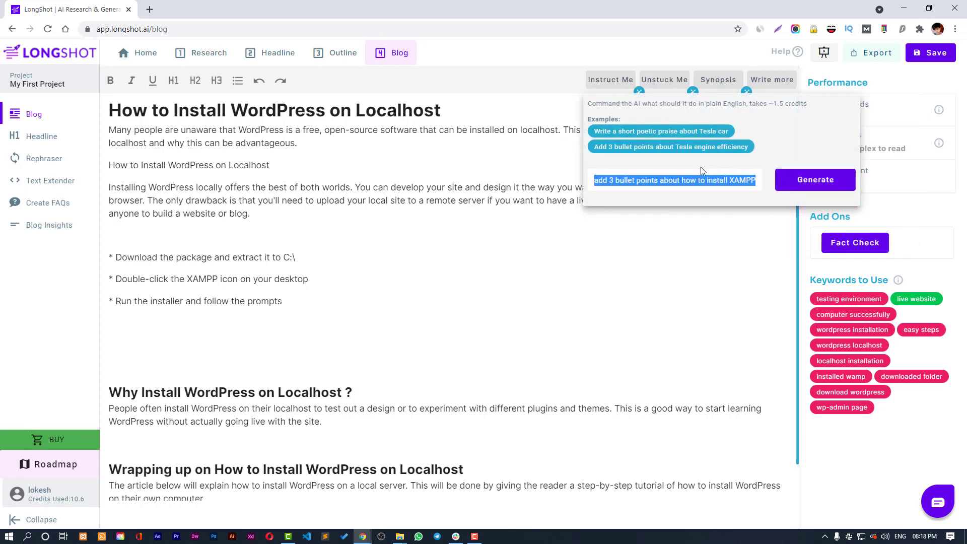
pyautogui.press('BackSpace')
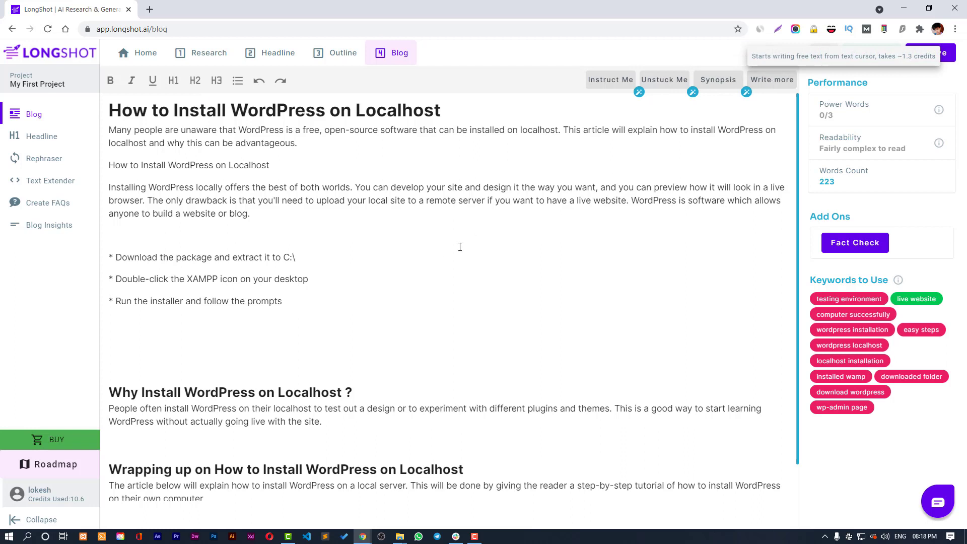
# Try to continue the blog with Write more, first below the bullet points and again after the local installation paragraph.
pyautogui.click(328, 321)
pyautogui.click(770, 81)
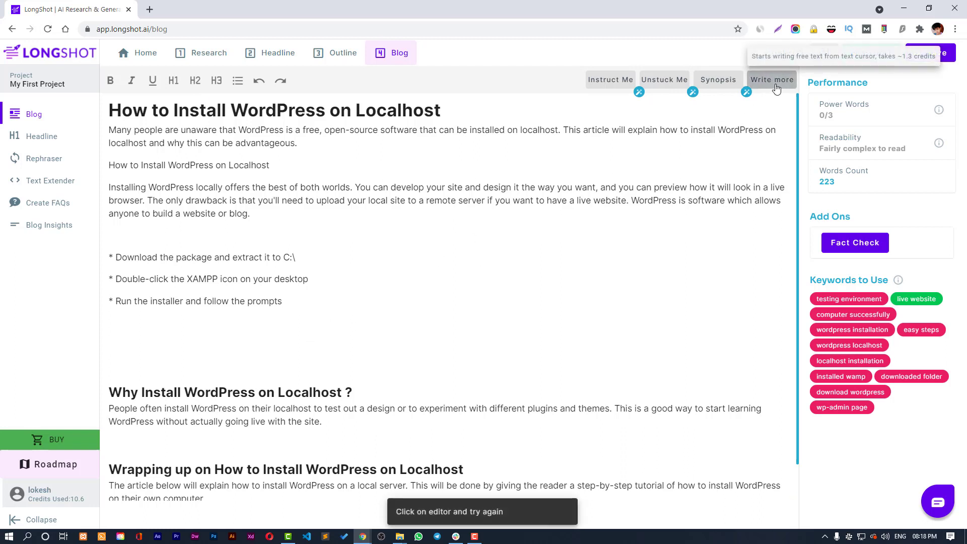
pyautogui.click(115, 333)
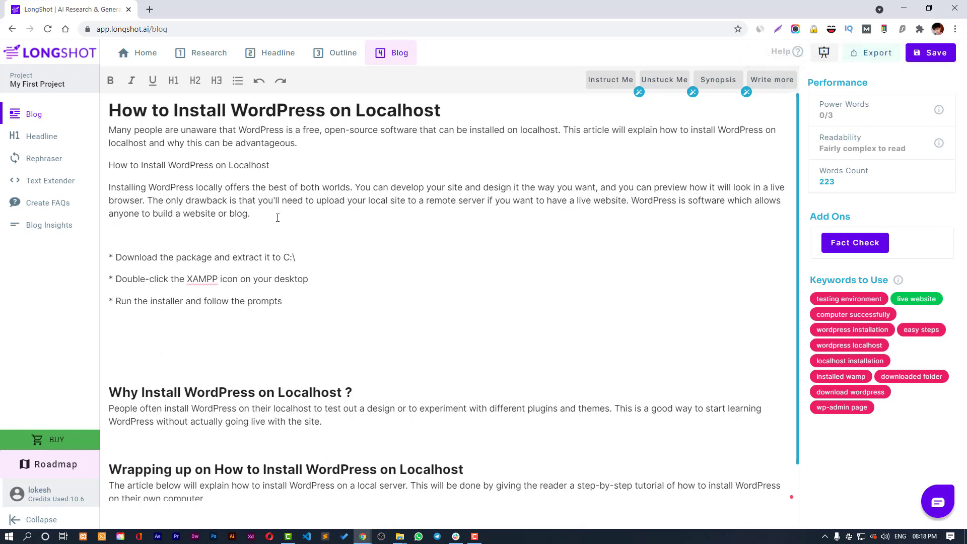
pyautogui.click(251, 214)
pyautogui.click(776, 86)
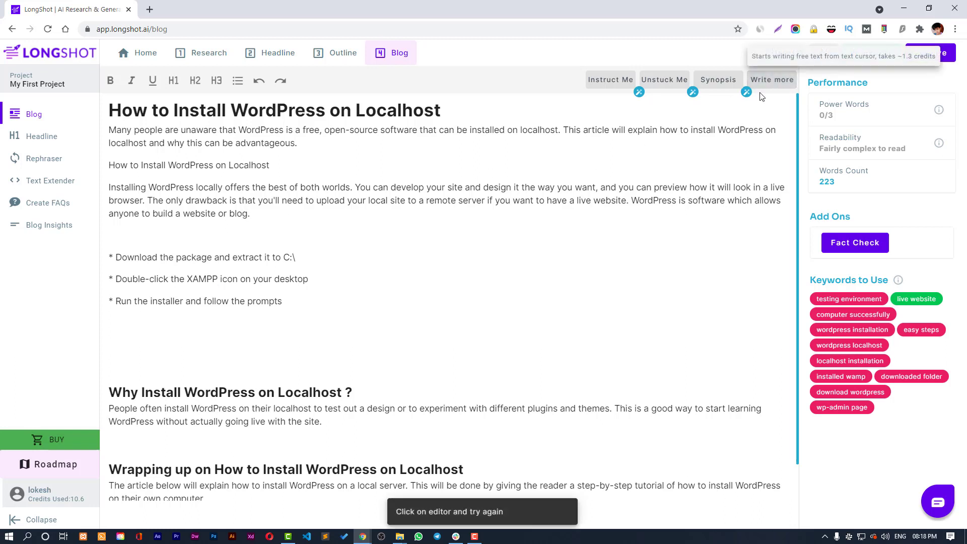
# Generate a synopsis at the end of the blog and review it.
pyautogui.click(277, 204)
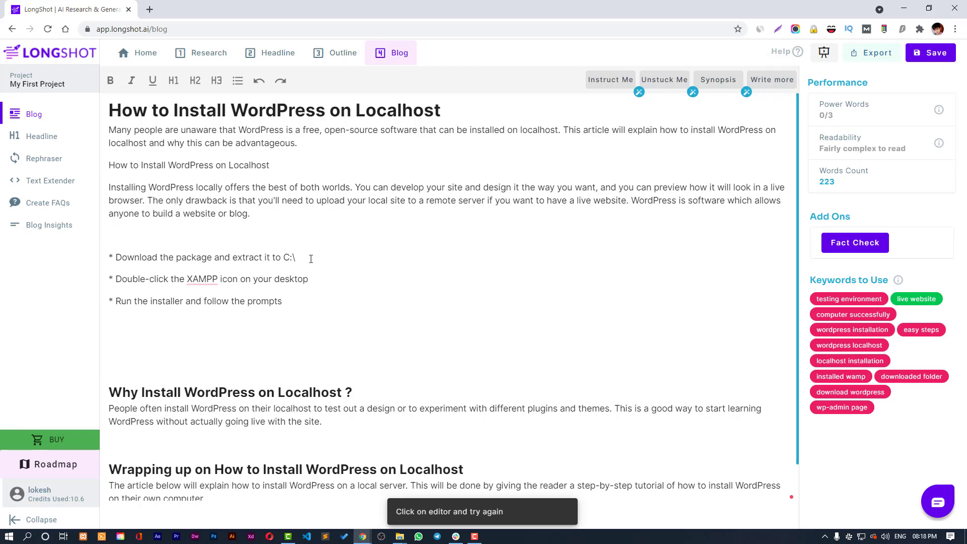
pyautogui.scroll(-1, 352, 406)
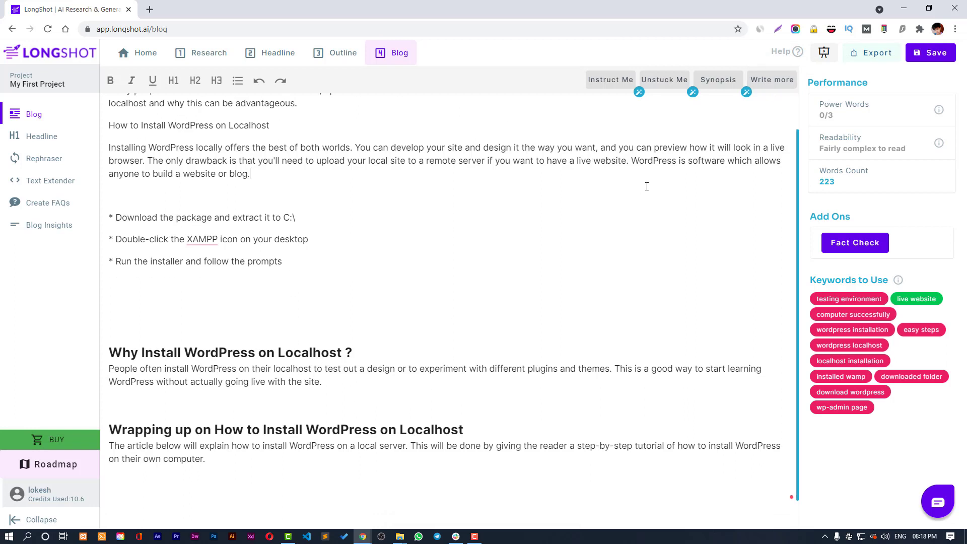
pyautogui.click(716, 85)
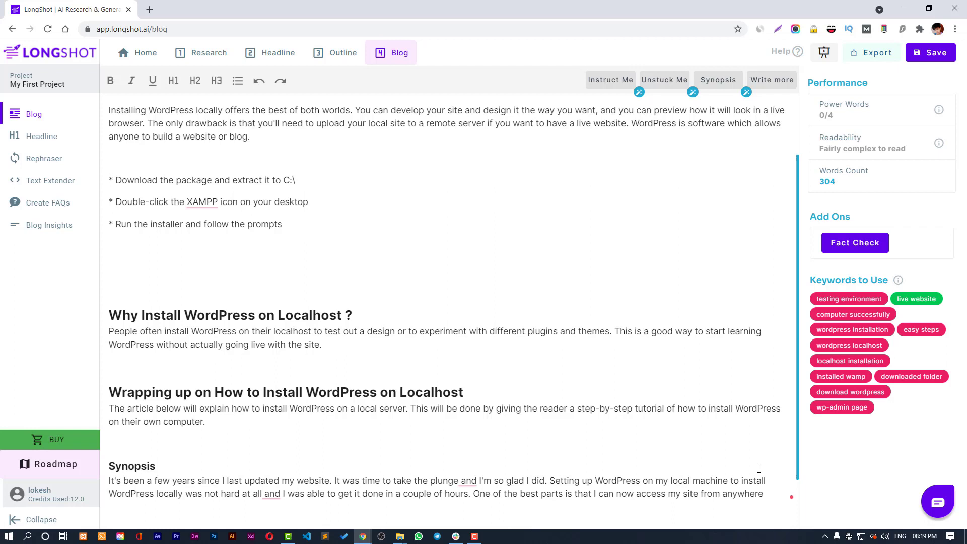
pyautogui.scroll(2, 485, 356)
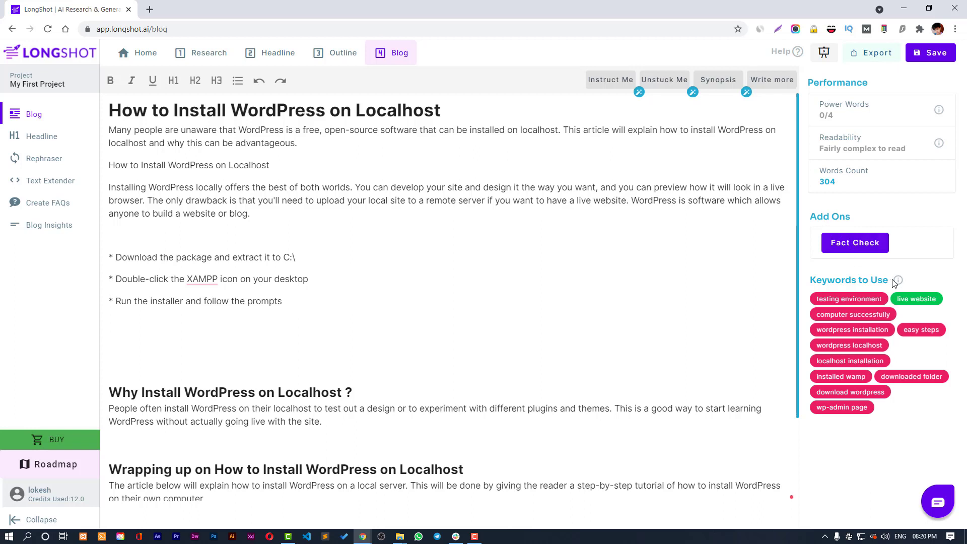
# Run a fact check on the sentence "Wordpress is an open source CMS", corrected to read "is an open source CMS".
pyautogui.click(851, 250)
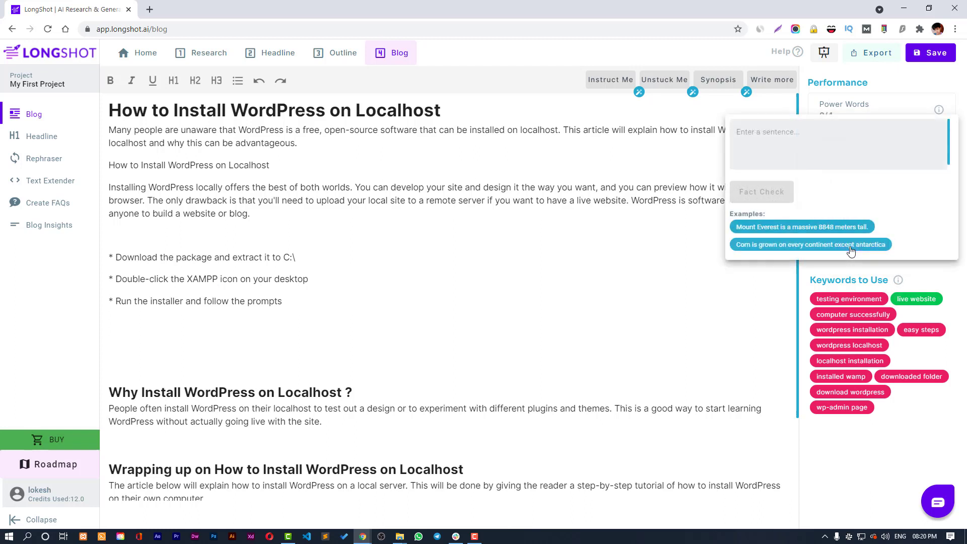
pyautogui.click(754, 159)
pyautogui.write('Wordpress i')
pyautogui.write('s open source CMS')
pyautogui.rightClick(750, 132)
pyautogui.click(816, 132)
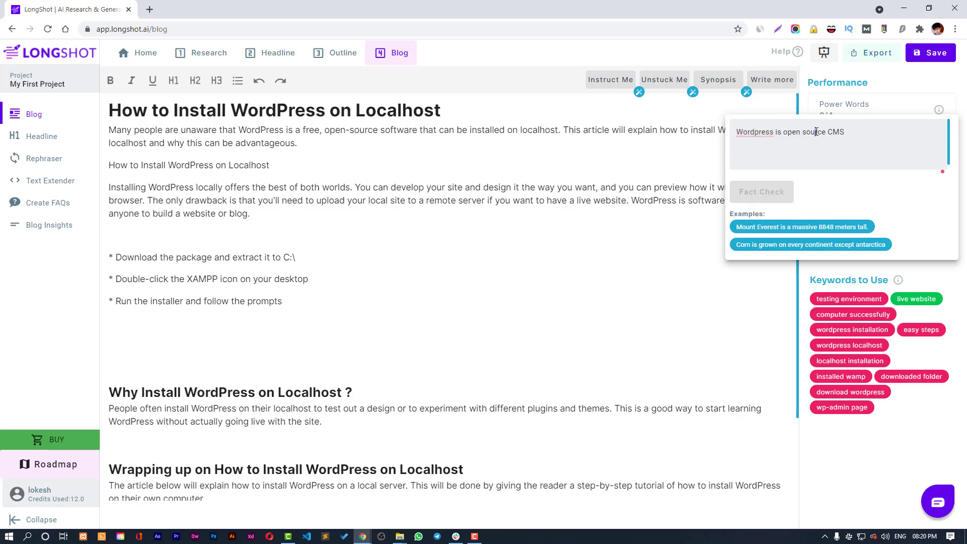
pyautogui.click(784, 132)
pyautogui.write('an')
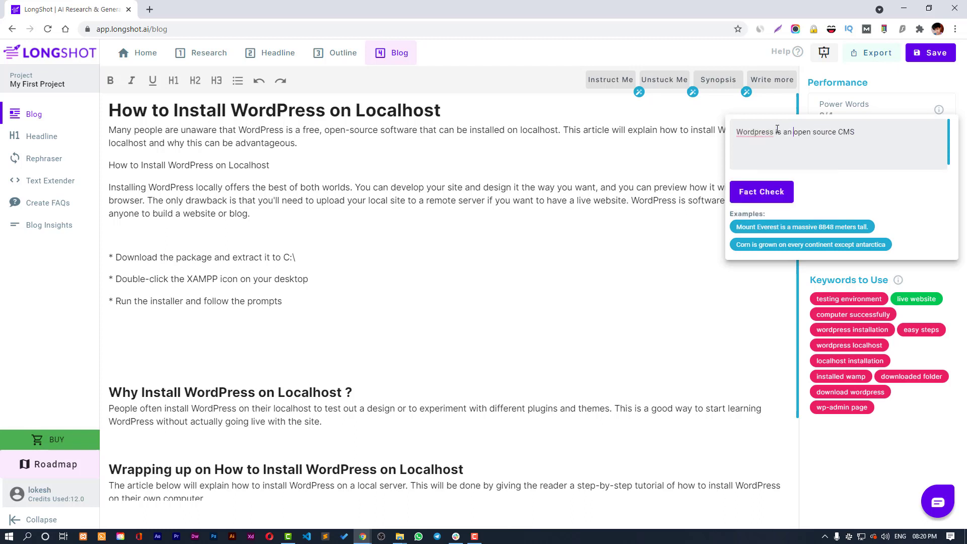
pyautogui.click(767, 192)
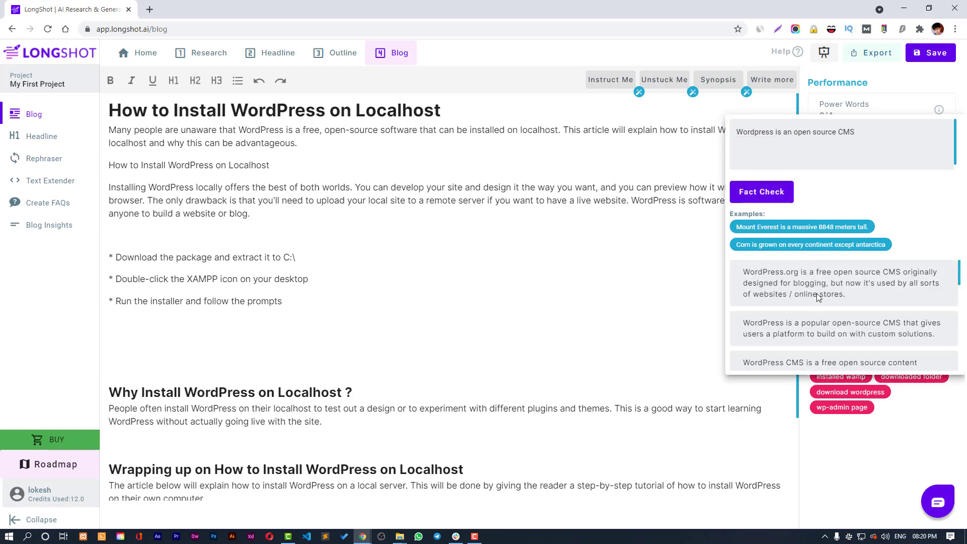
# Review the fact check results for the WordPress claim, then close the Fact Check panel.
pyautogui.scroll(-3, 829, 262)
pyautogui.scroll(3, 839, 302)
pyautogui.scroll(-3, 821, 295)
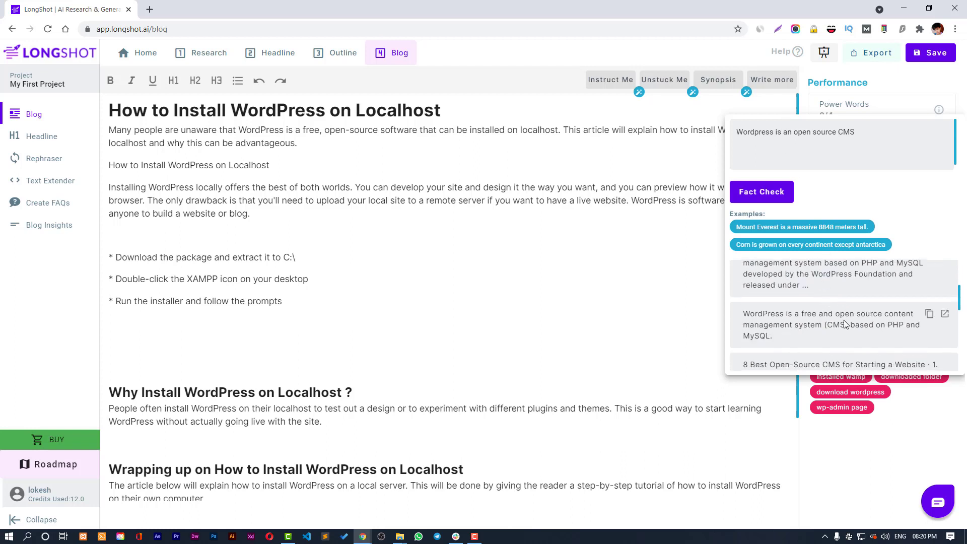
pyautogui.scroll(3, 789, 325)
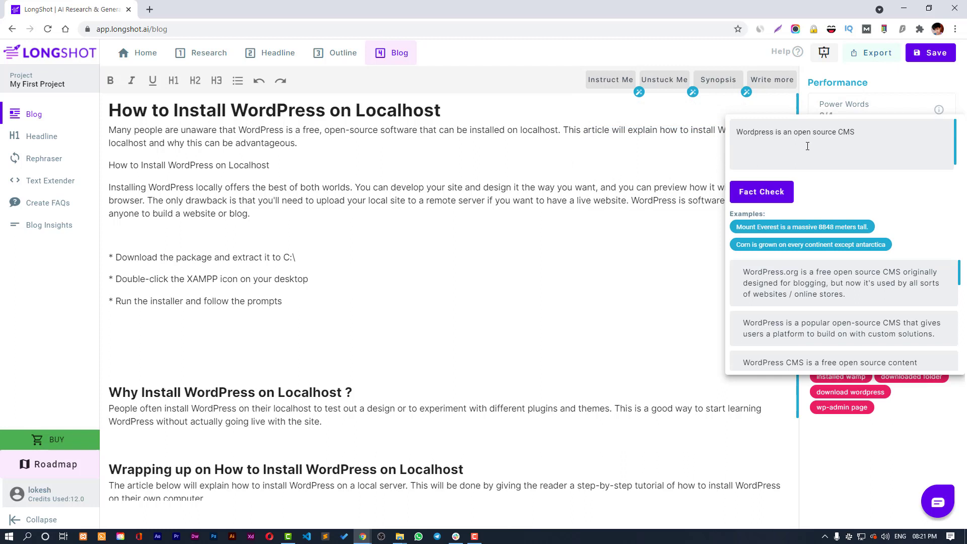
pyautogui.click(784, 197)
pyautogui.scroll(-5, 841, 282)
pyautogui.scroll(-1, 848, 291)
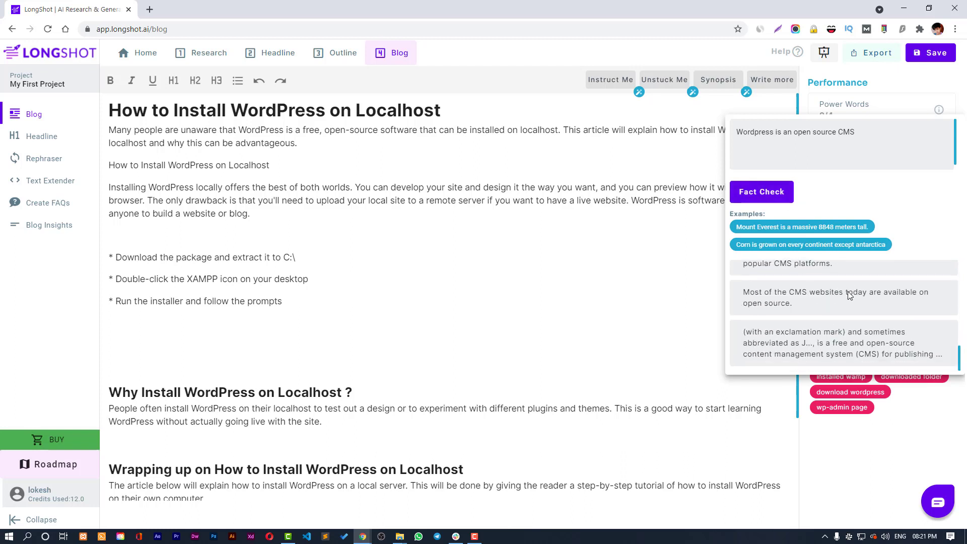
pyautogui.scroll(3, 849, 291)
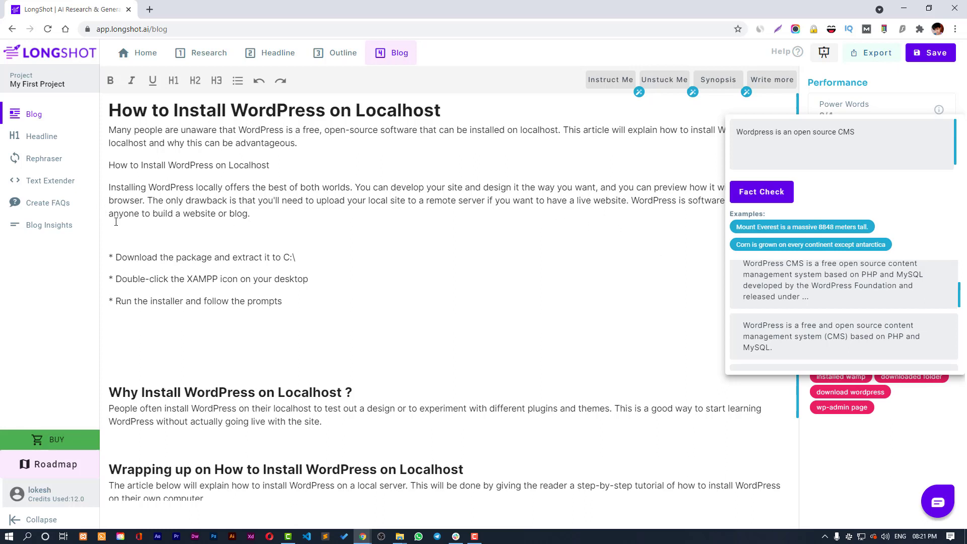
pyautogui.click(150, 225)
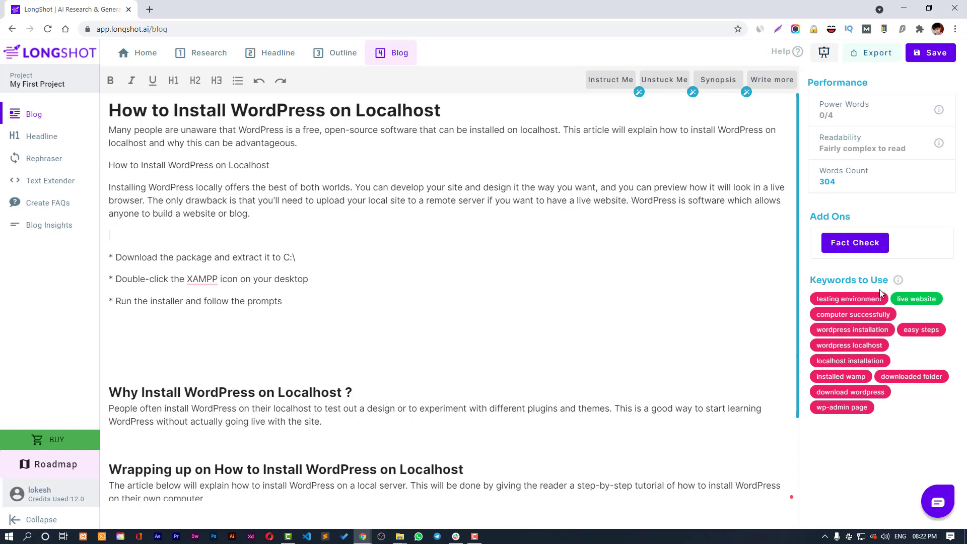
# Save the WordPress on Localhost blog and export it as a document file.
pyautogui.scroll(-2, 499, 204)
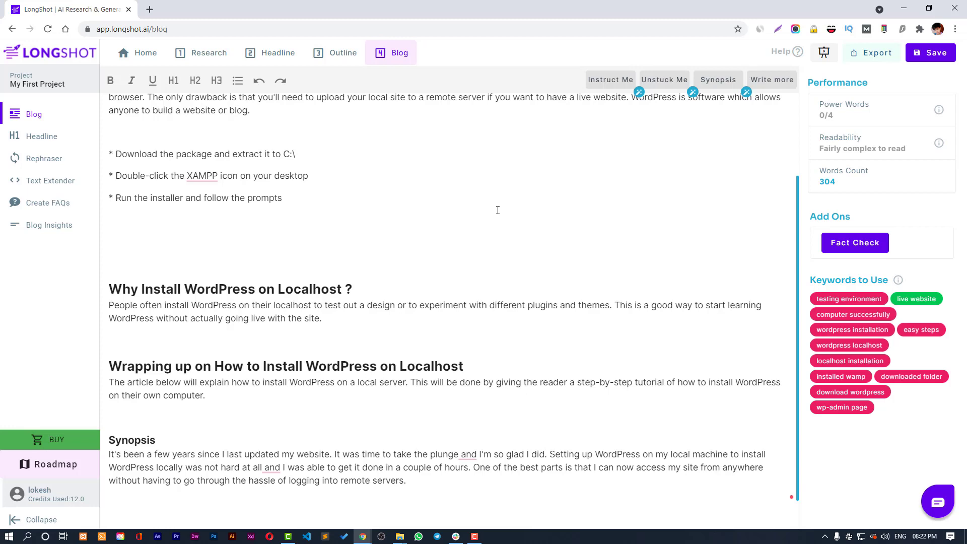
pyautogui.scroll(2, 538, 180)
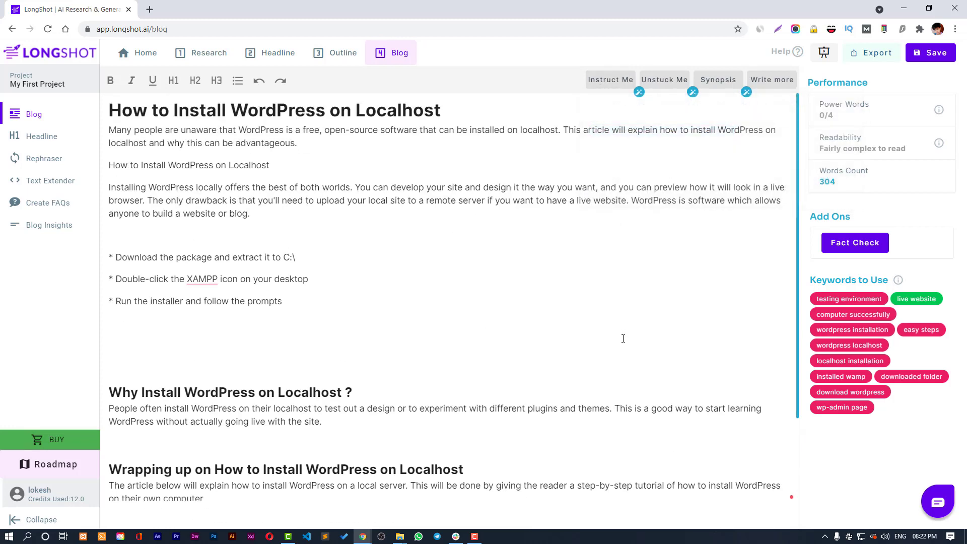
pyautogui.click(250, 240)
pyautogui.scroll(-2, 757, 267)
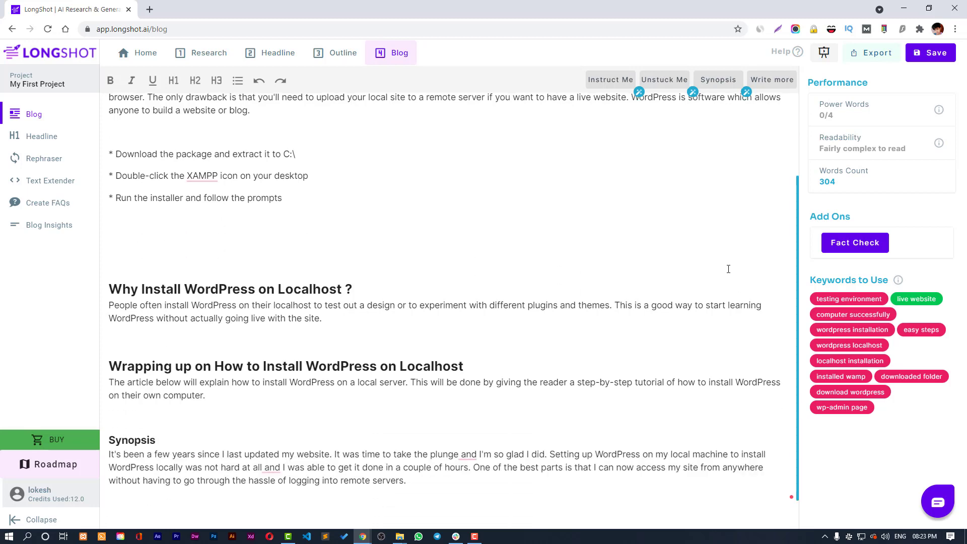
pyautogui.scroll(2, 728, 269)
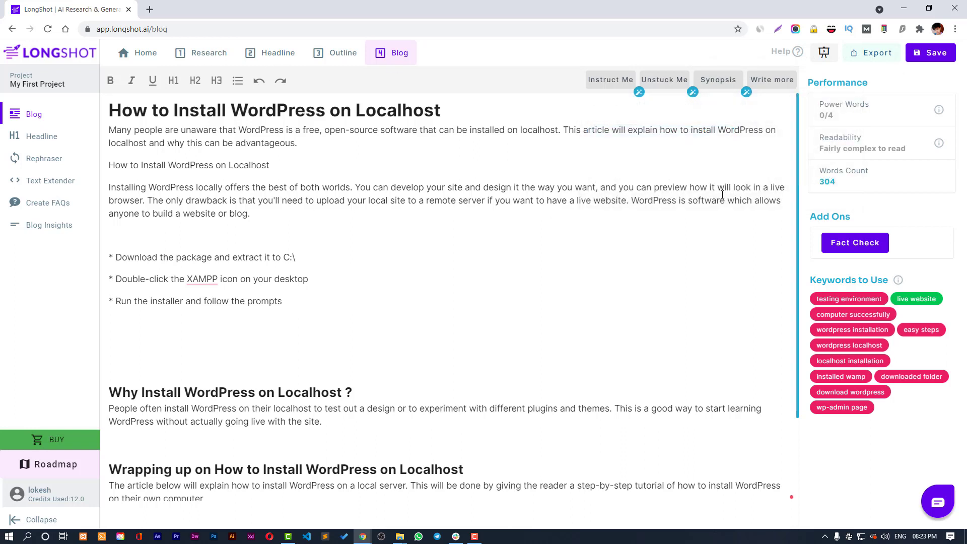
pyautogui.click(929, 54)
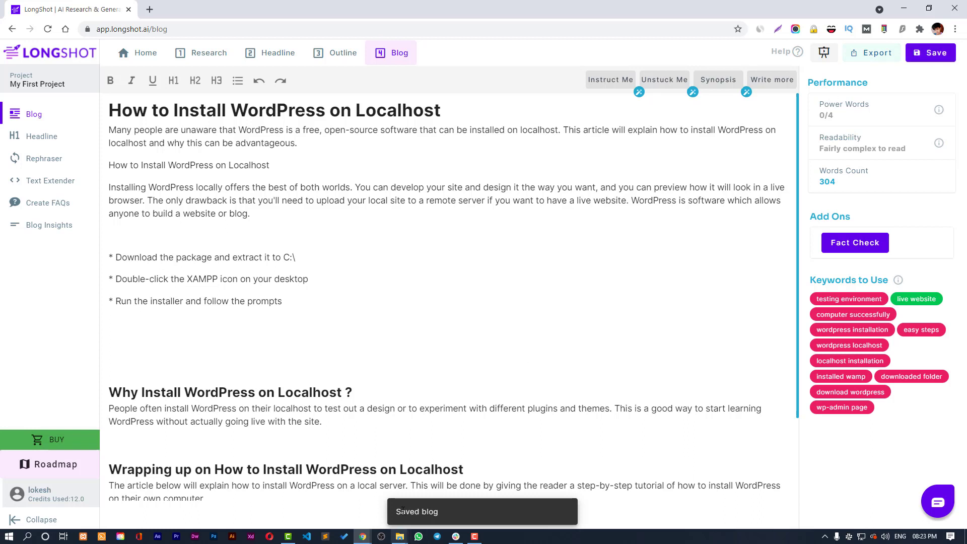
pyautogui.click(879, 58)
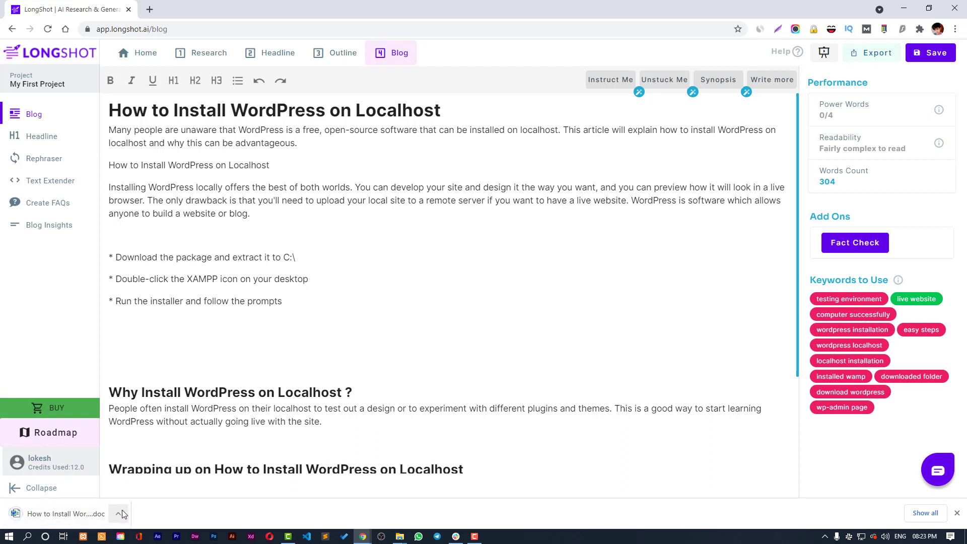
# Open the exported blog document in Word, enable editing and look over its headings.
pyautogui.click(91, 514)
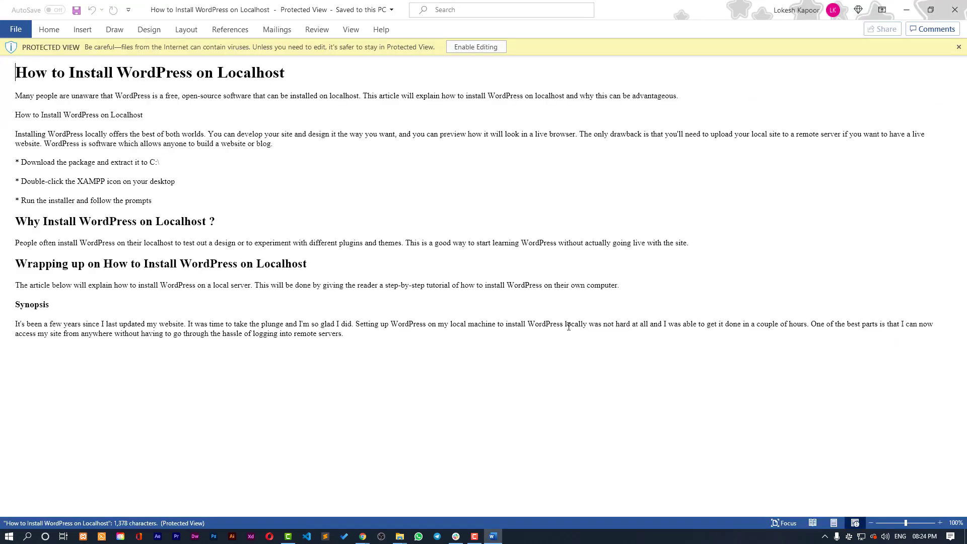
pyautogui.click(545, 336)
pyautogui.click(491, 47)
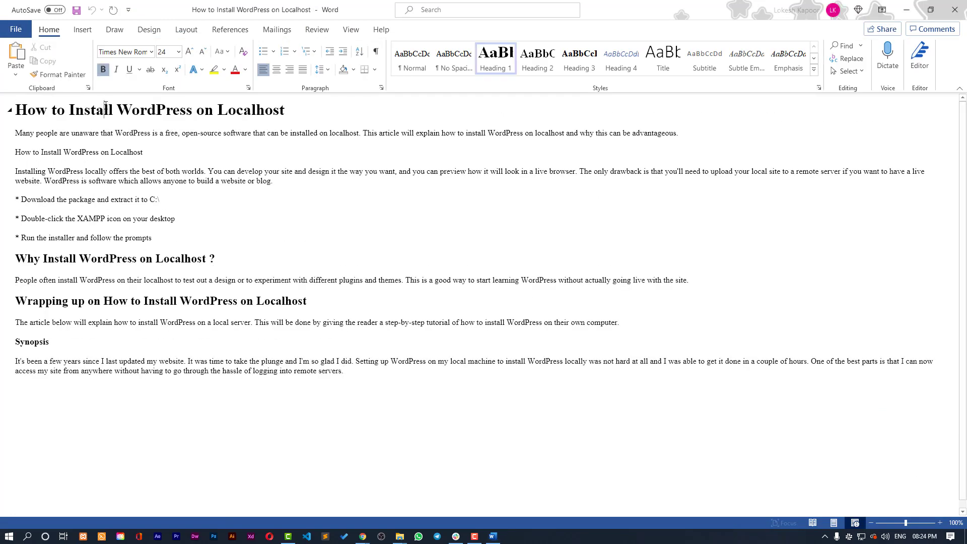
pyautogui.click(123, 274)
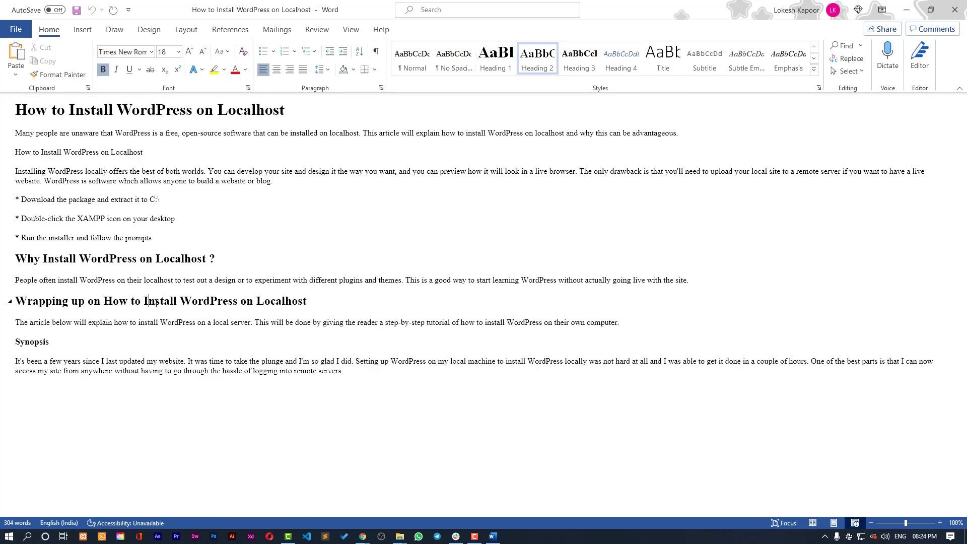
# Switch back to LongShot and generate Listicle-style headlines for the topic "Best Gaming Smartphones" with the Headline tool.
pyautogui.hotkey('alt', 'Tab')
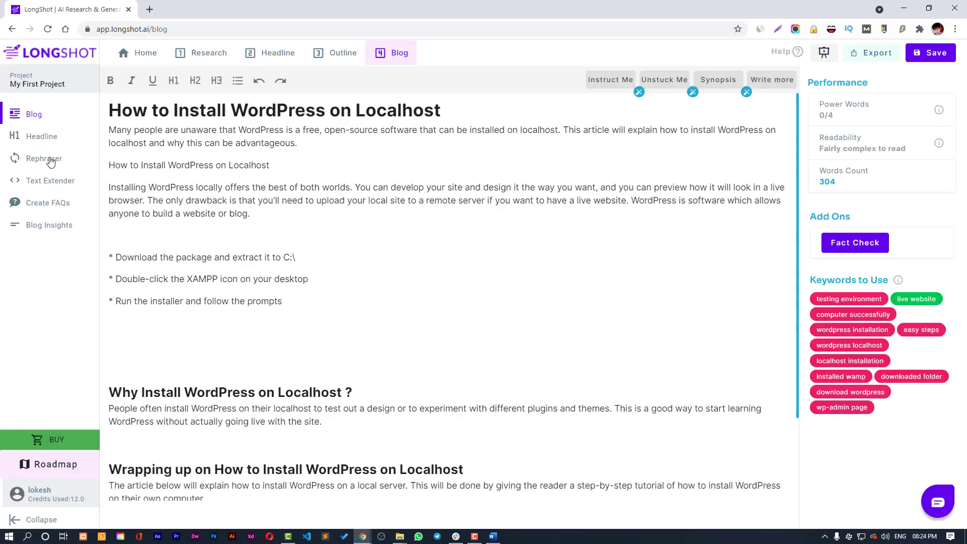
pyautogui.click(52, 140)
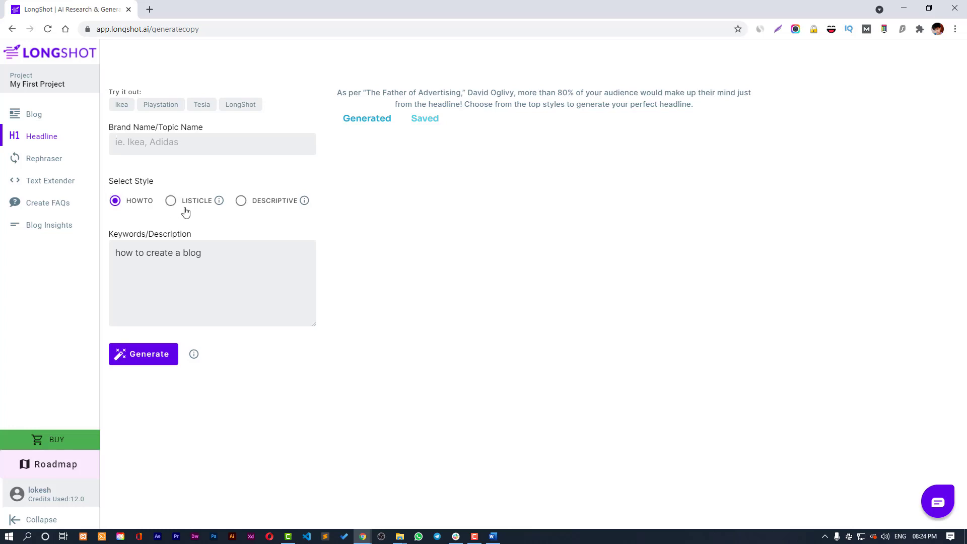
pyautogui.click(170, 201)
pyautogui.click(119, 203)
pyautogui.write('Best Gaming Smartphones')
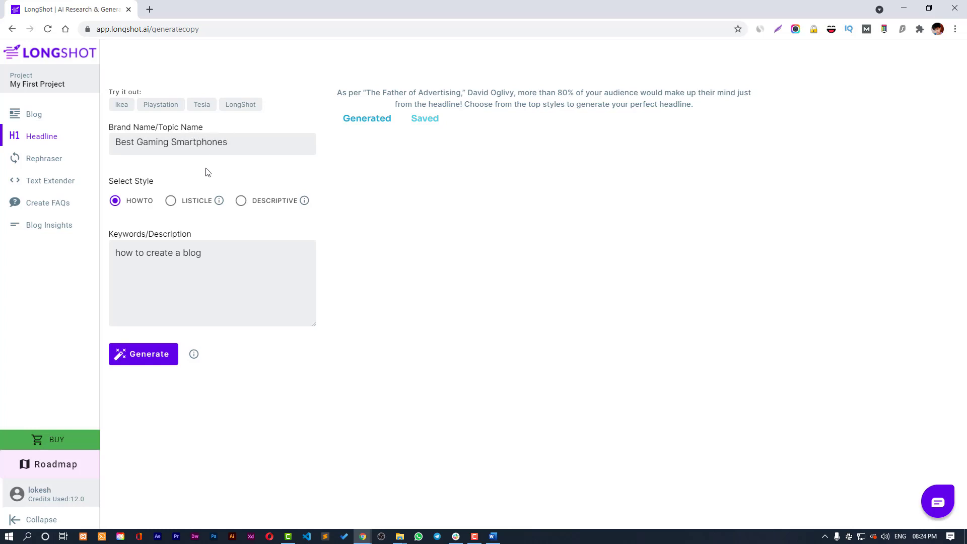
pyautogui.click(193, 202)
pyautogui.click(164, 354)
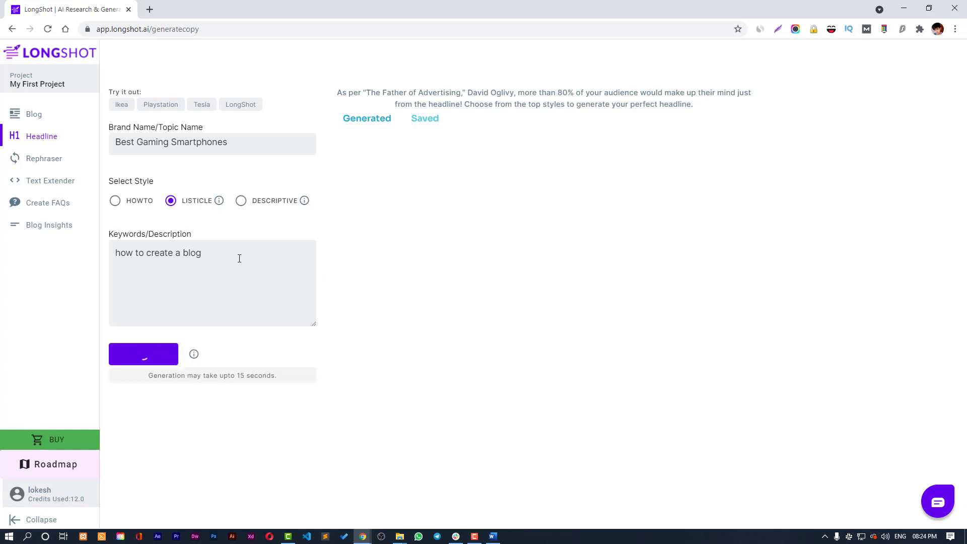
# Replace the headline keywords with "gaming smartphones," and generate a new set of headlines.
pyautogui.tripleClick(162, 259)
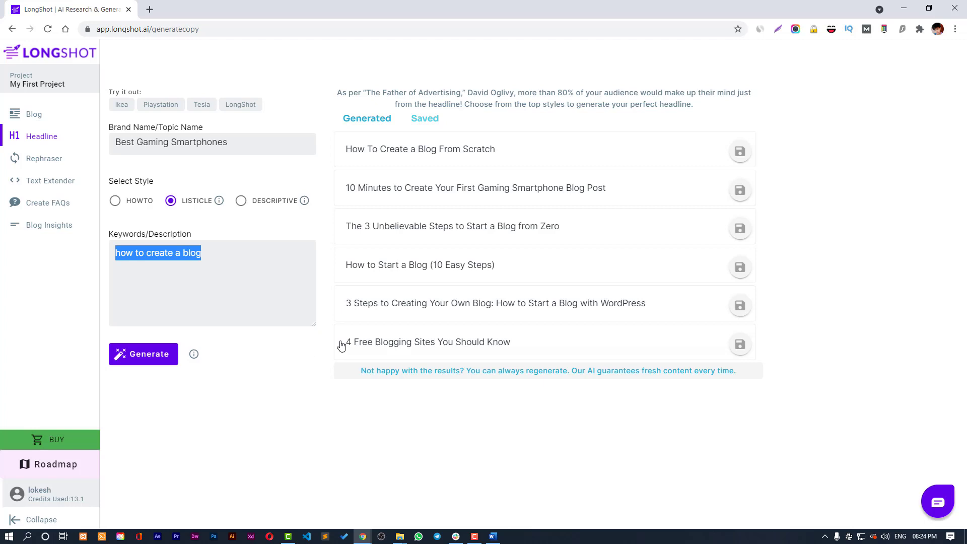
pyautogui.moveTo(342, 345)
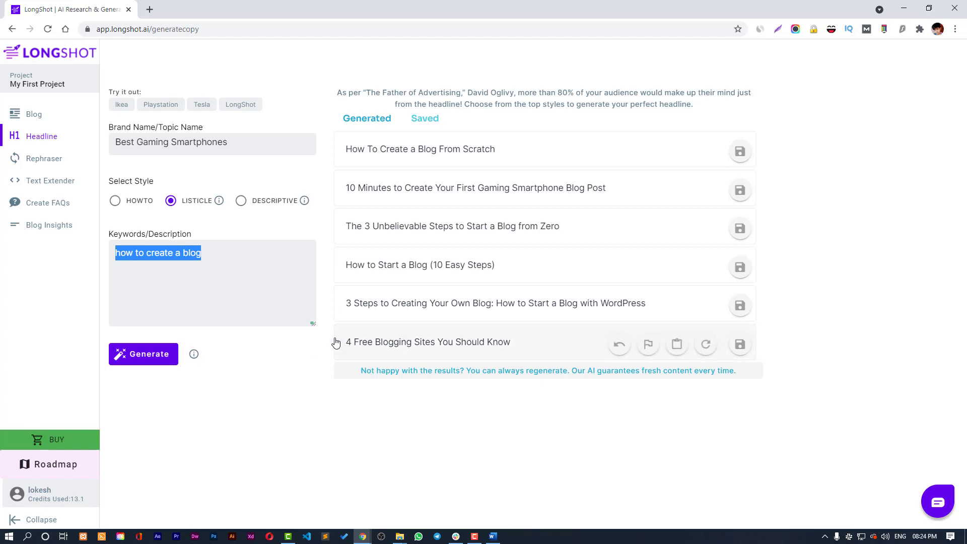
pyautogui.press('BackSpace')
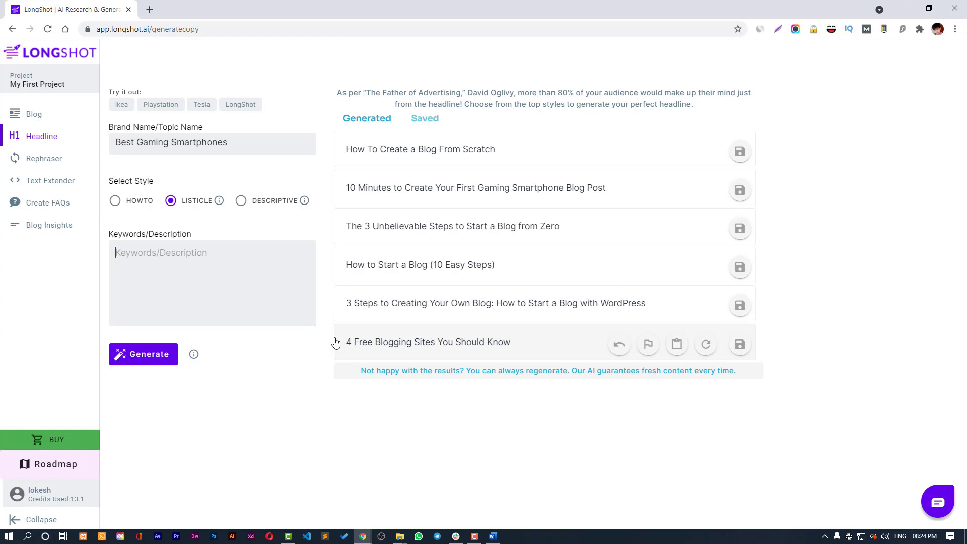
pyautogui.write('gaming smartphones,')
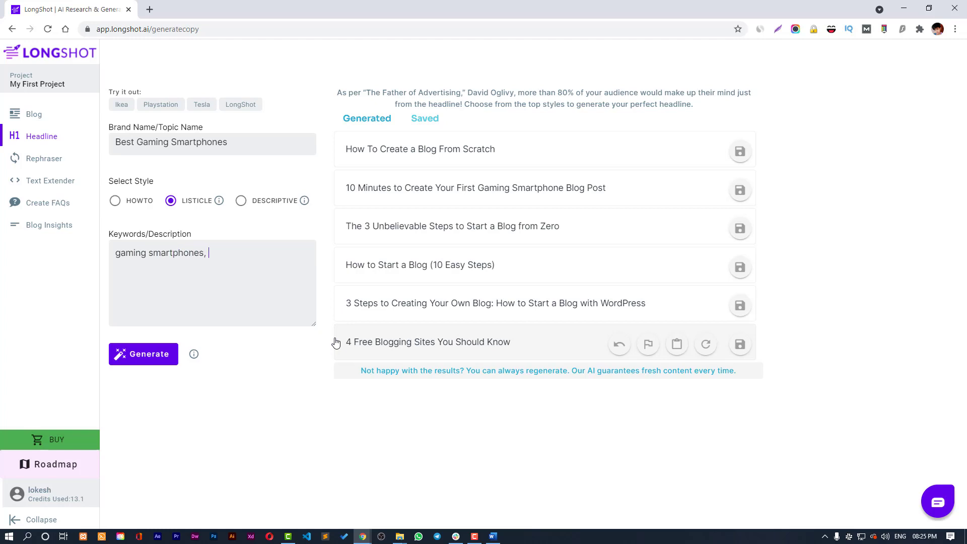
pyautogui.click(129, 358)
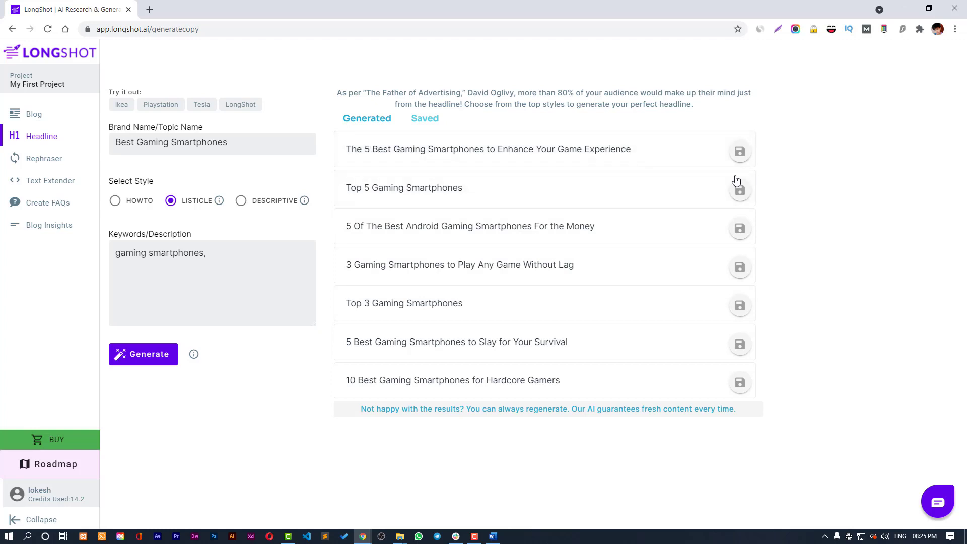
pyautogui.moveTo(193, 360)
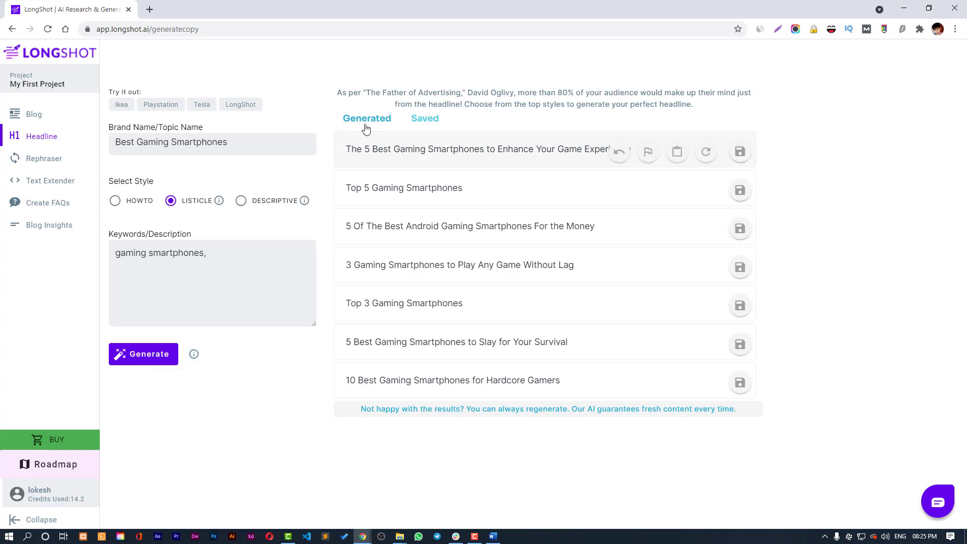
# Save the headline "The 5 Best Gaming Smartphones to Enhance Your Game Experience", check the saved list and return to the generated ones.
pyautogui.click(744, 154)
pyautogui.click(426, 121)
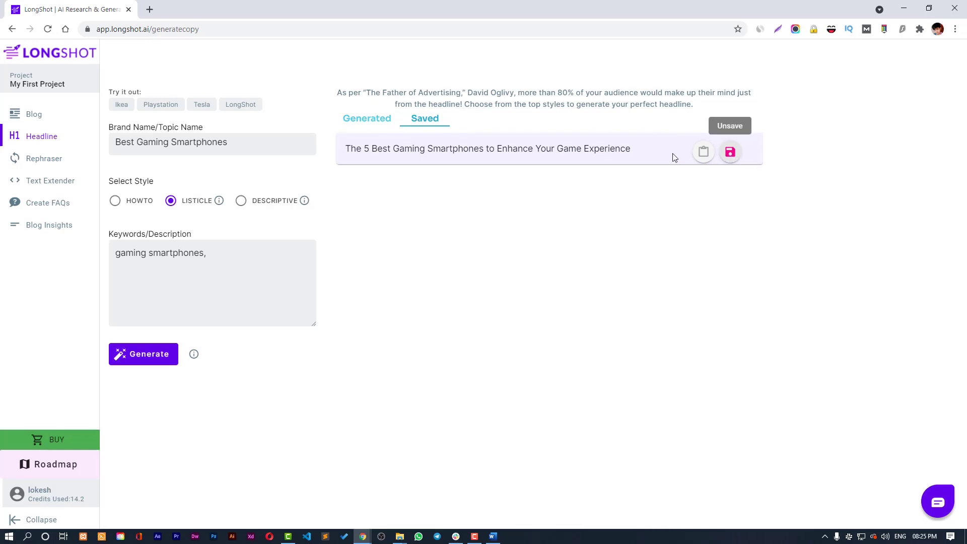
pyautogui.click(367, 126)
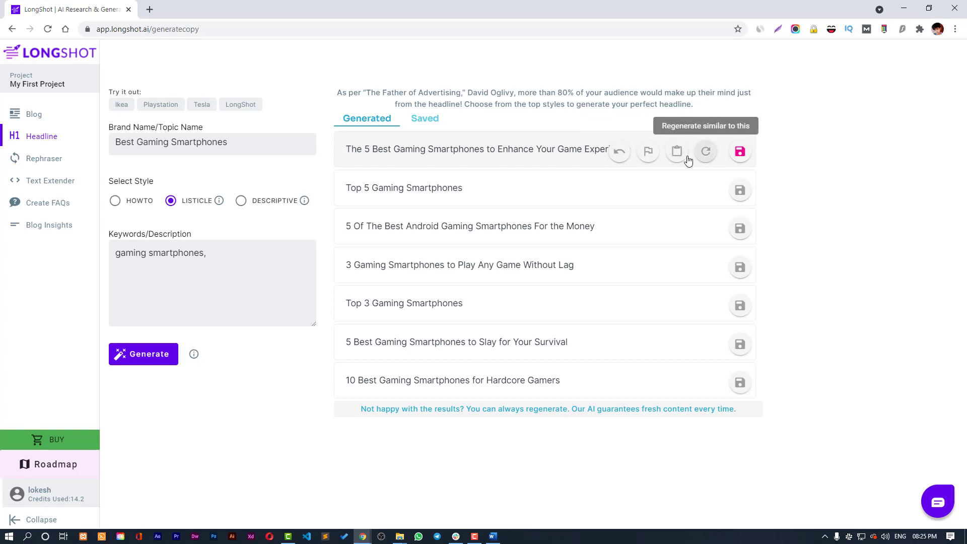
# Flag the first generated headline and submit its feedback form without a comment.
pyautogui.click(647, 158)
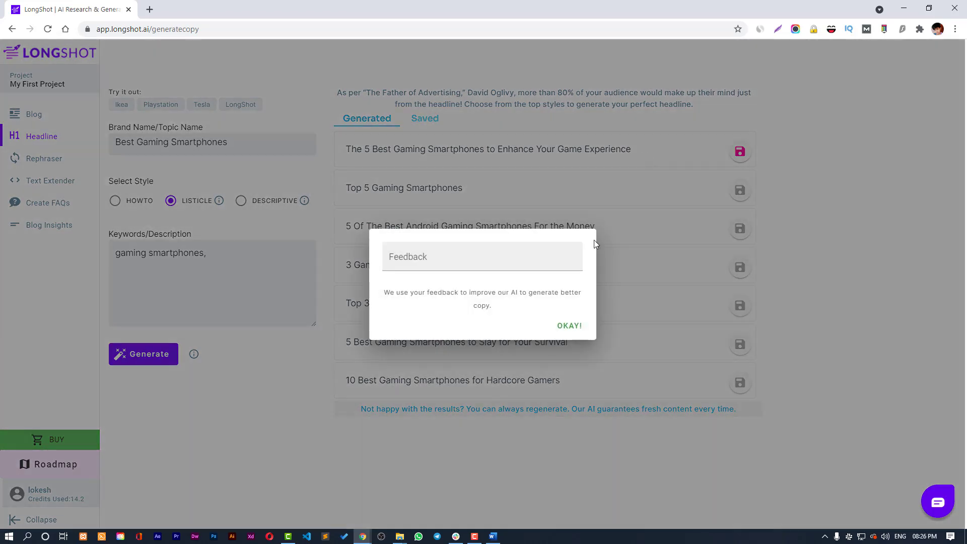
pyautogui.click(563, 323)
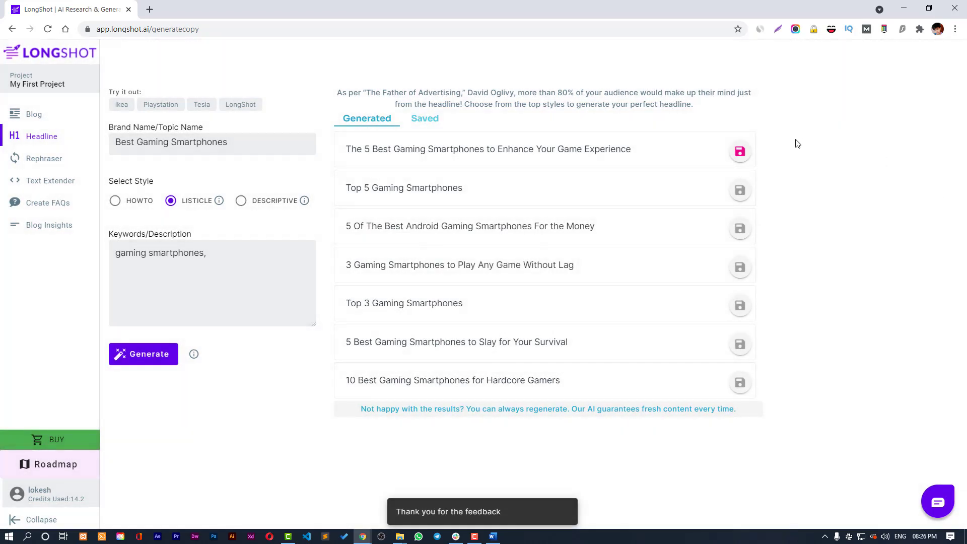
pyautogui.moveTo(654, 137)
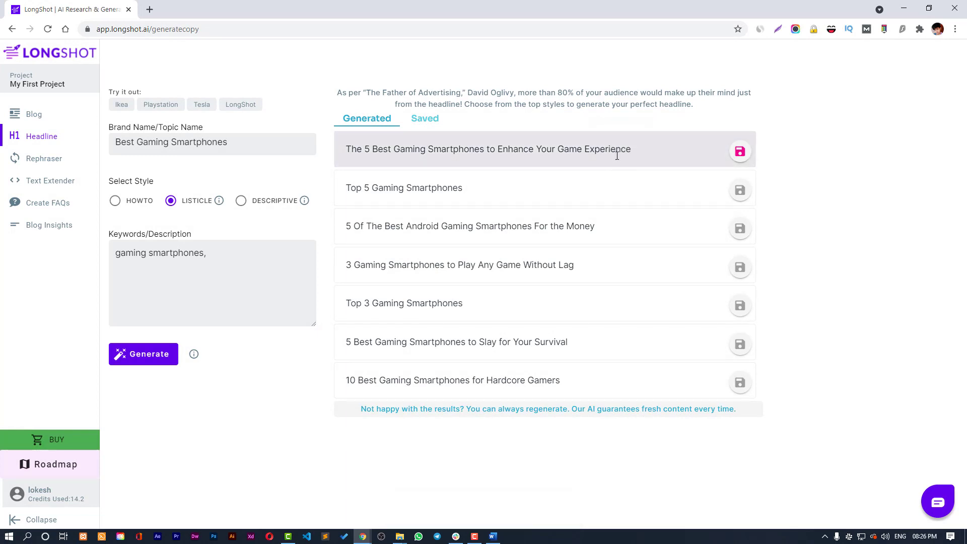
pyautogui.click(465, 146)
pyautogui.tripleClick(484, 147)
pyautogui.click(796, 163)
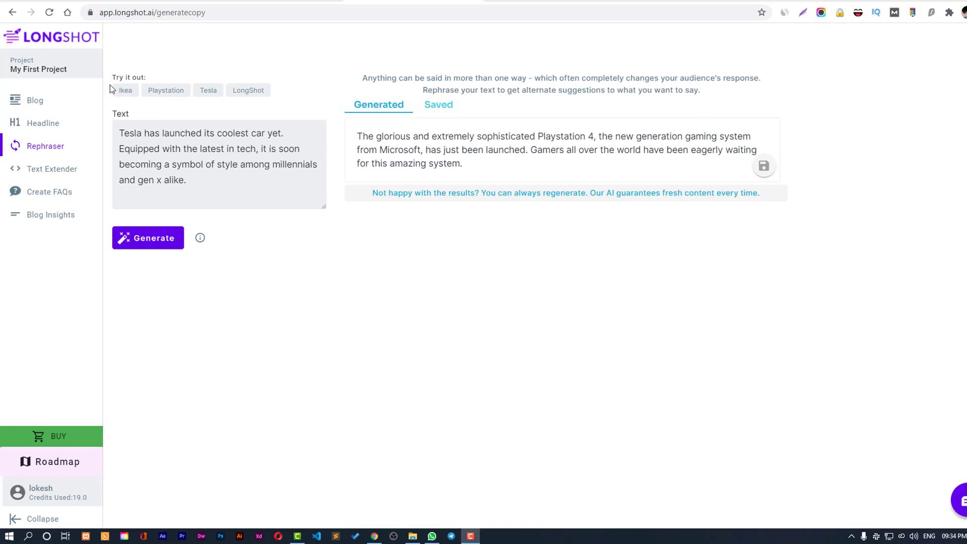
# Load the Ikea, Playstation and Tesla sample texts in turn in the Rephraser, comparing the Playstation text with its generated rephrasing.
pyautogui.click(128, 95)
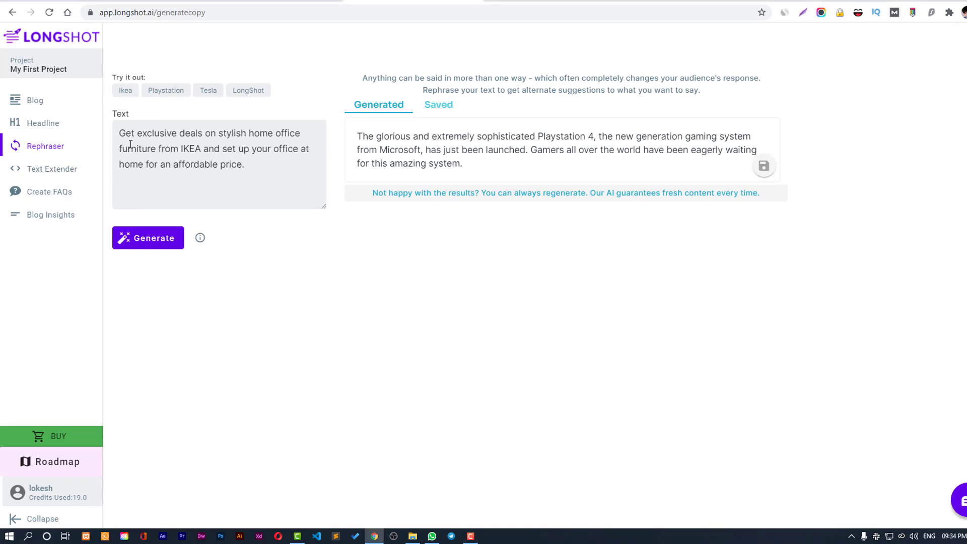
pyautogui.click(165, 93)
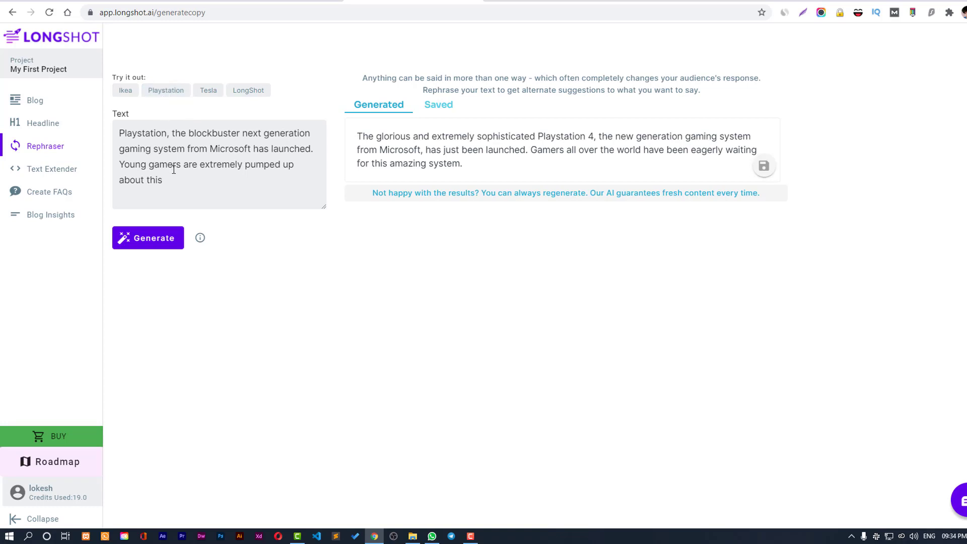
pyautogui.moveTo(173, 180); pyautogui.dragTo(137, 151)
pyautogui.moveTo(124, 136); pyautogui.dragTo(119, 133)
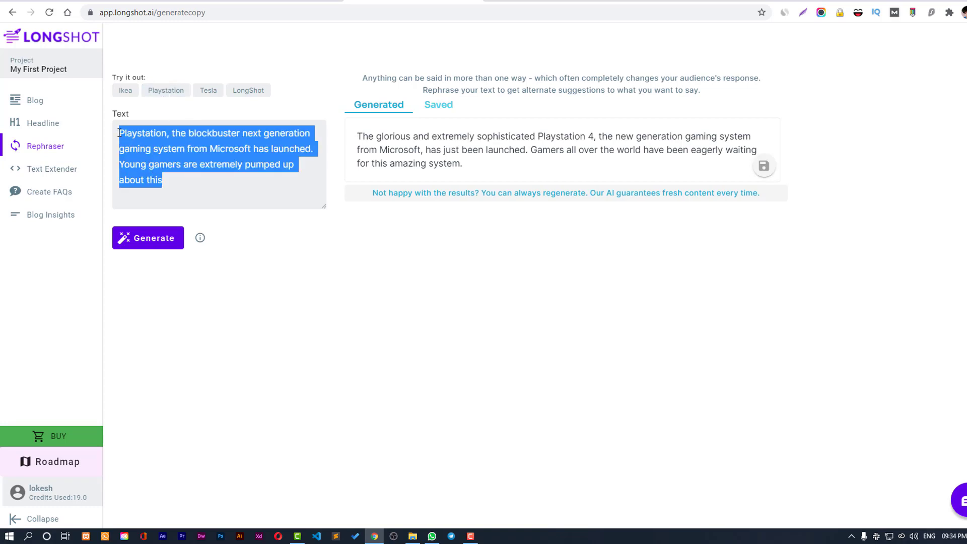
pyautogui.click(192, 178)
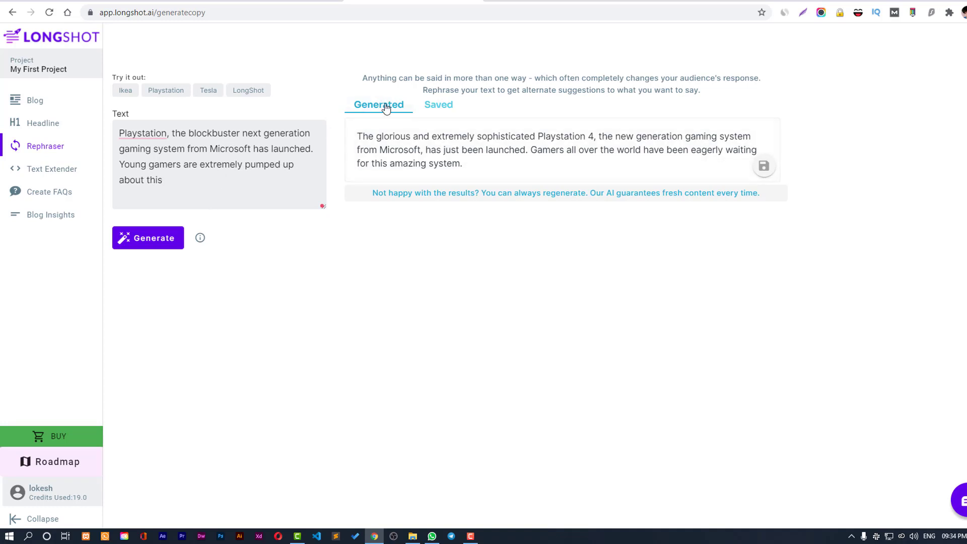
pyautogui.moveTo(369, 137)
pyautogui.moveTo(515, 171)
pyautogui.click(207, 91)
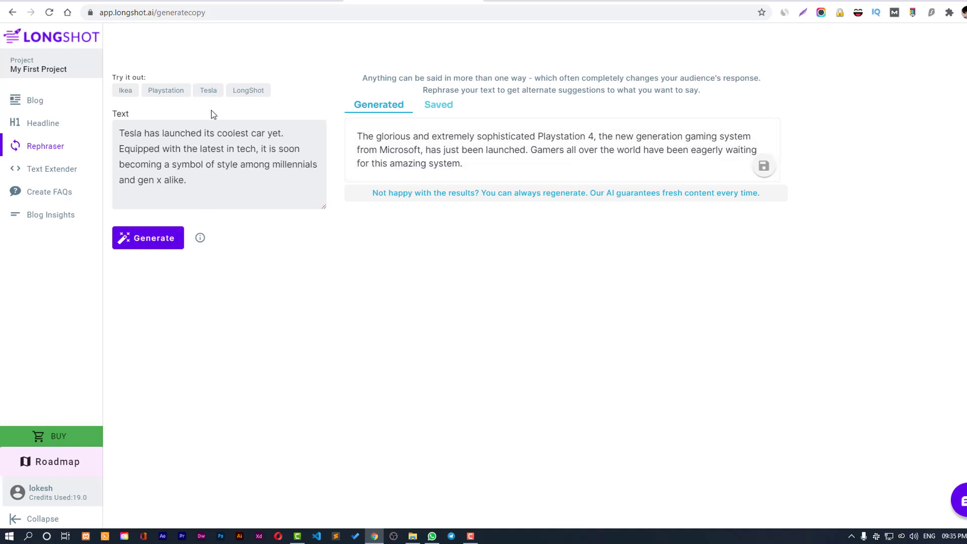
# Generate a rephrasing of the Tesla sample text and compare it with the original.
pyautogui.click(168, 248)
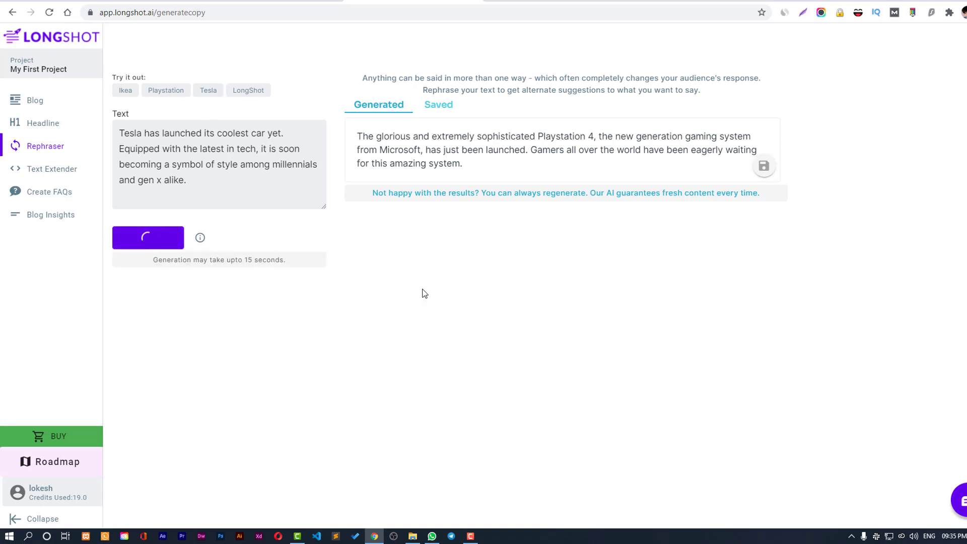
pyautogui.moveTo(195, 244)
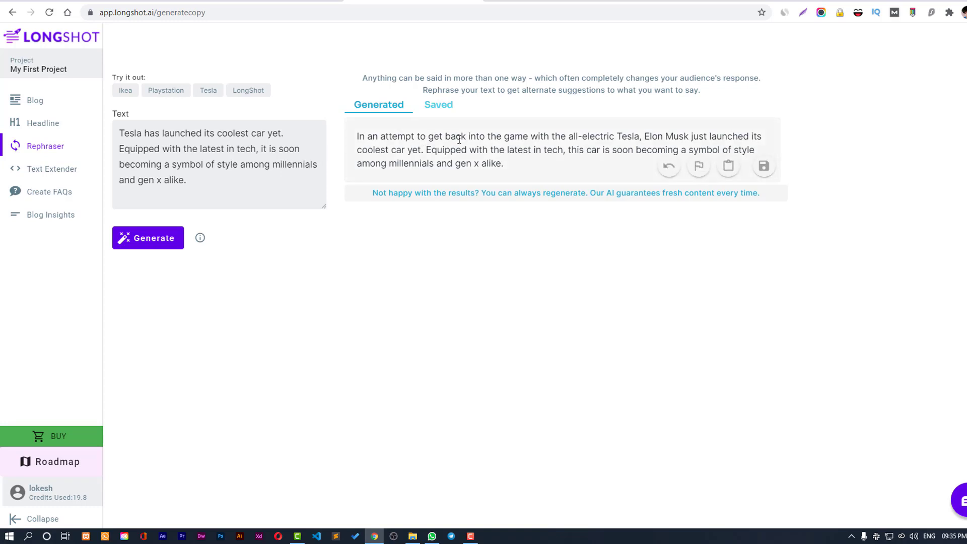
pyautogui.moveTo(467, 136); pyautogui.dragTo(553, 150)
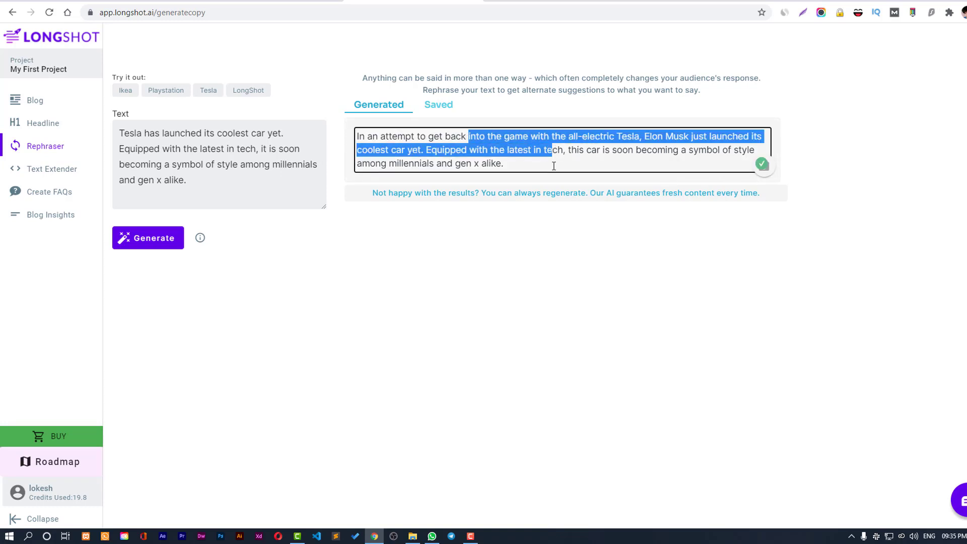
pyautogui.click(635, 163)
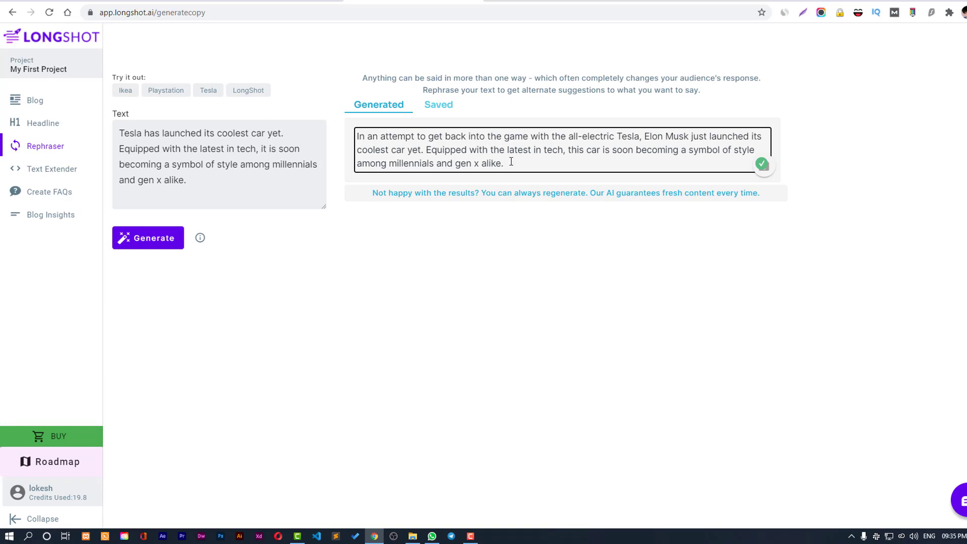
pyautogui.moveTo(511, 164); pyautogui.dragTo(357, 135)
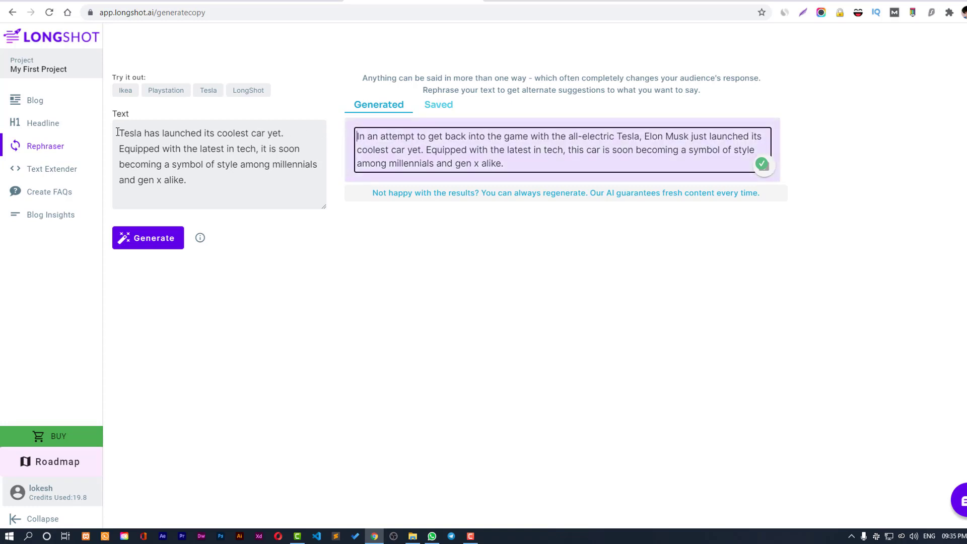
pyautogui.click(231, 186)
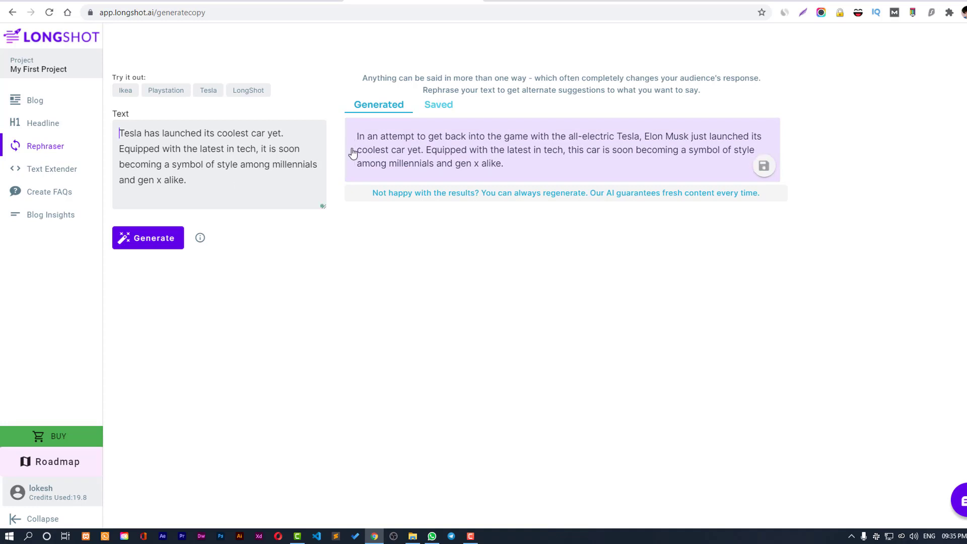
pyautogui.moveTo(363, 135)
# Open the Text Extender and load the Ikea sample text, reading it through.
pyautogui.click(41, 172)
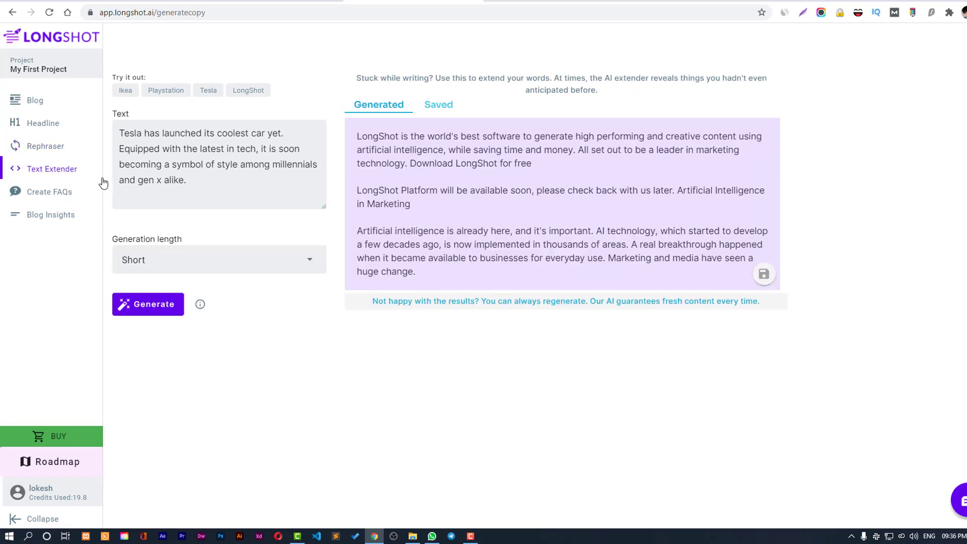
pyautogui.click(217, 177)
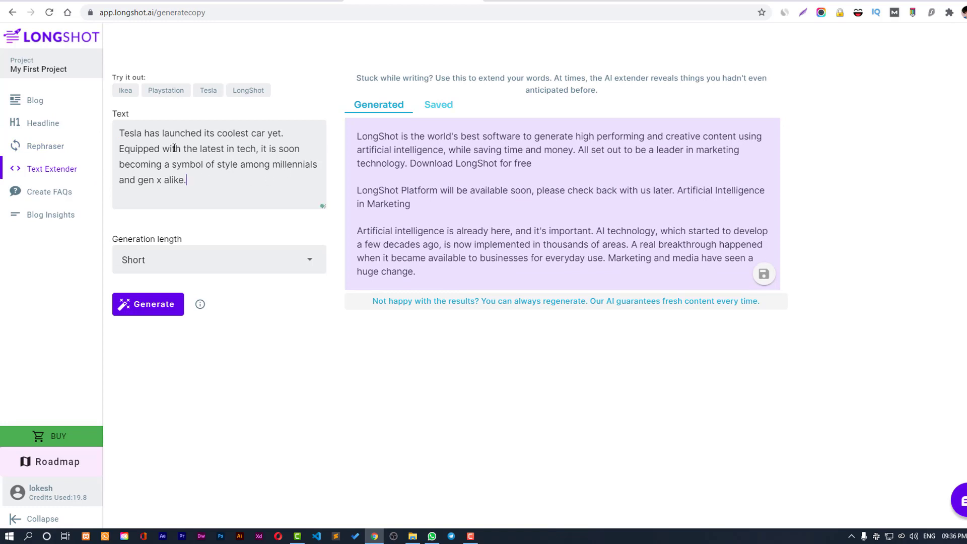
pyautogui.click(125, 93)
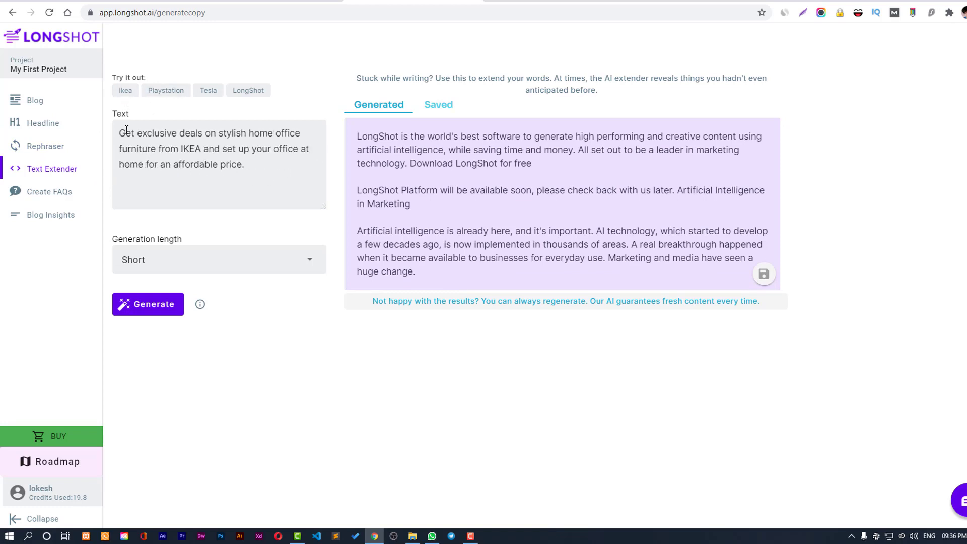
pyautogui.moveTo(119, 131); pyautogui.dragTo(257, 164)
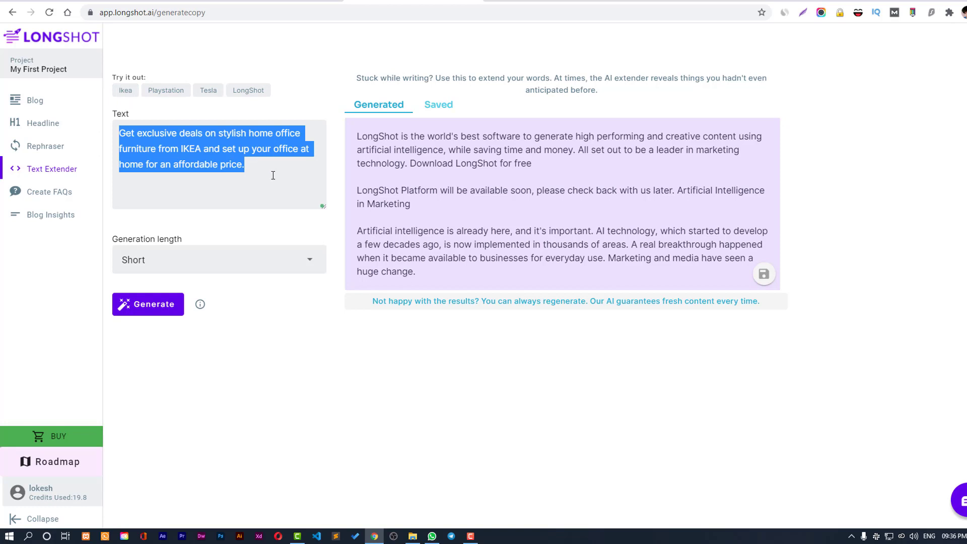
pyautogui.click(273, 175)
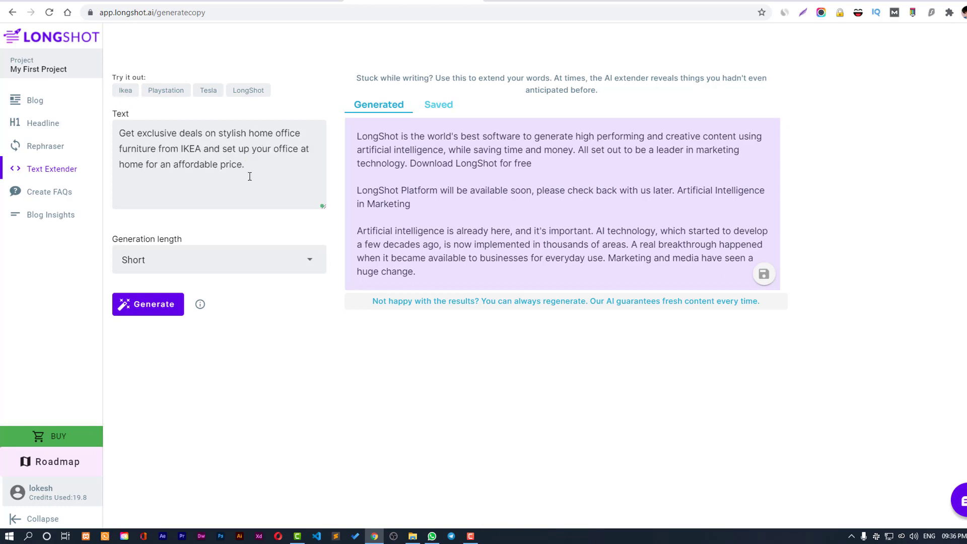
# Set the generation length to Long and generate an extension of the Ikea sample text.
pyautogui.click(212, 270)
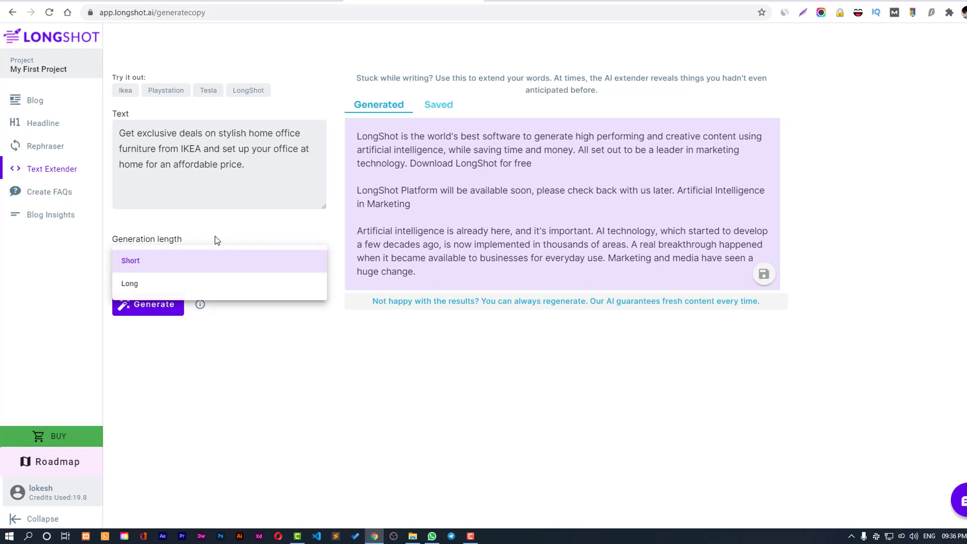
pyautogui.click(180, 287)
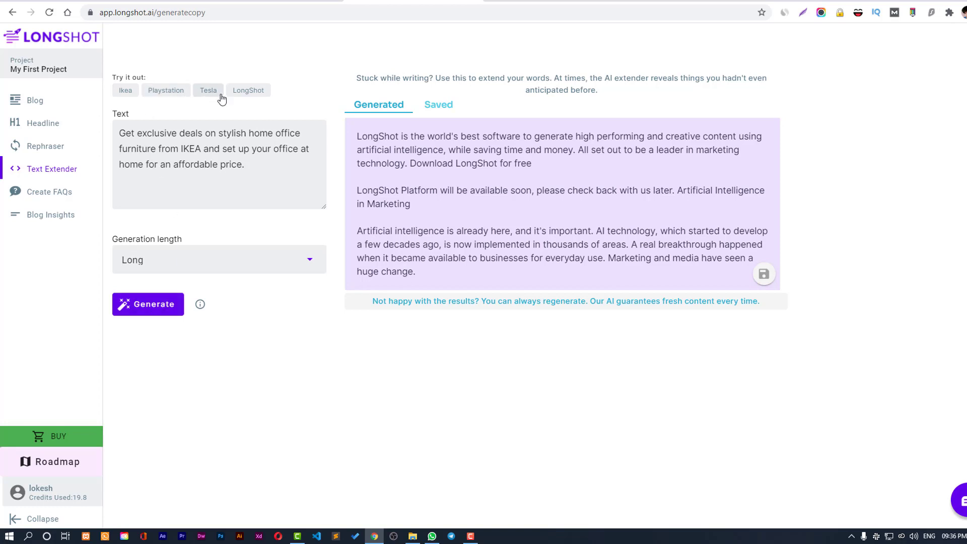
pyautogui.click(129, 91)
pyautogui.click(147, 315)
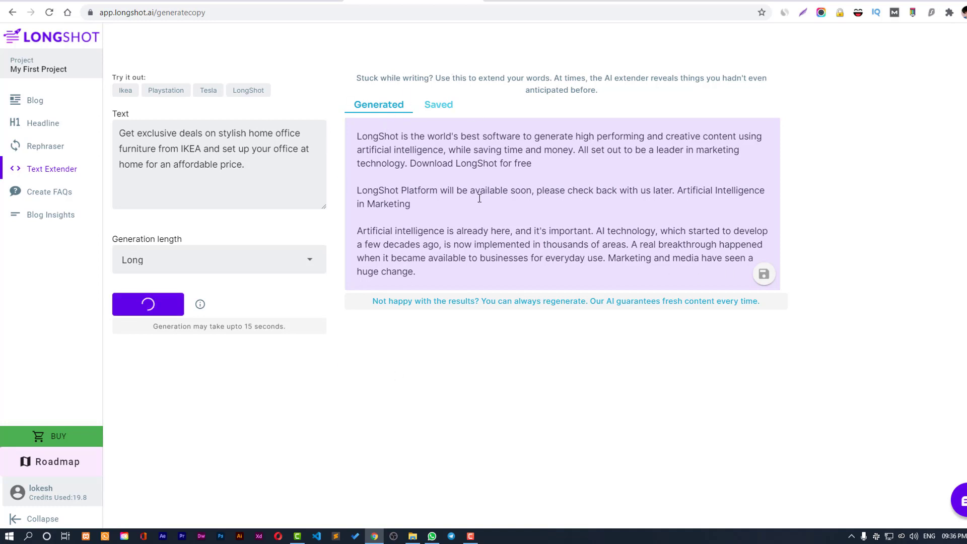
# Read through the extended Ikea text and copy it to the clipboard.
pyautogui.moveTo(359, 135); pyautogui.dragTo(502, 208)
pyautogui.click(505, 206)
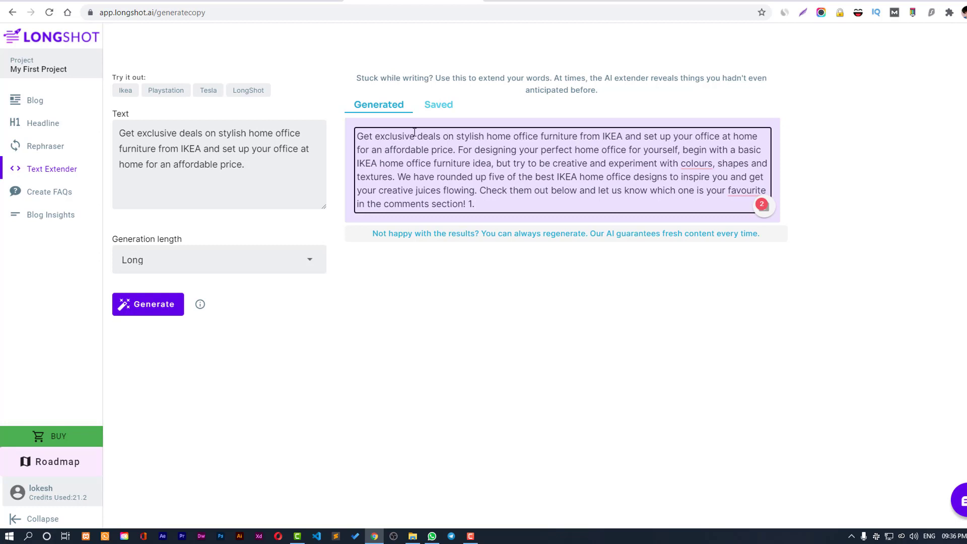
pyautogui.moveTo(761, 209)
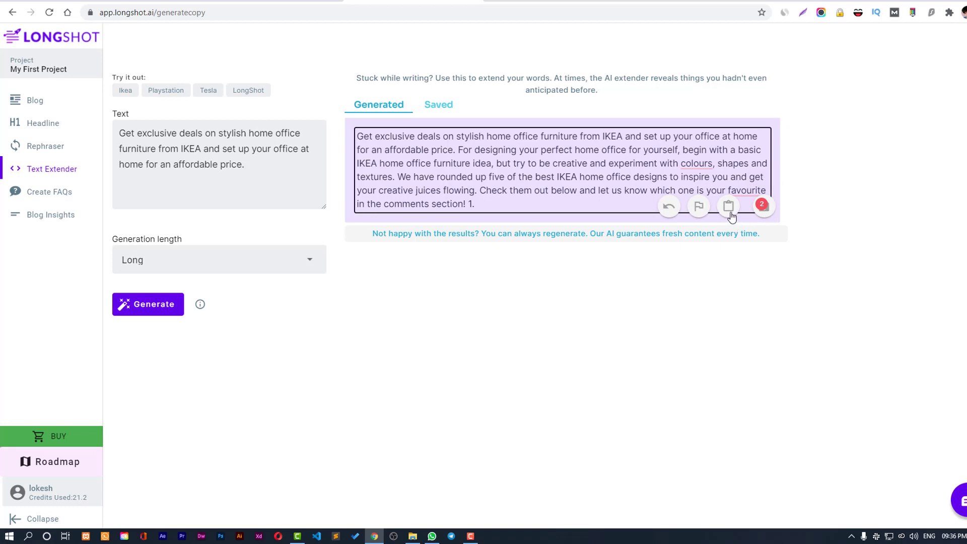
pyautogui.click(730, 211)
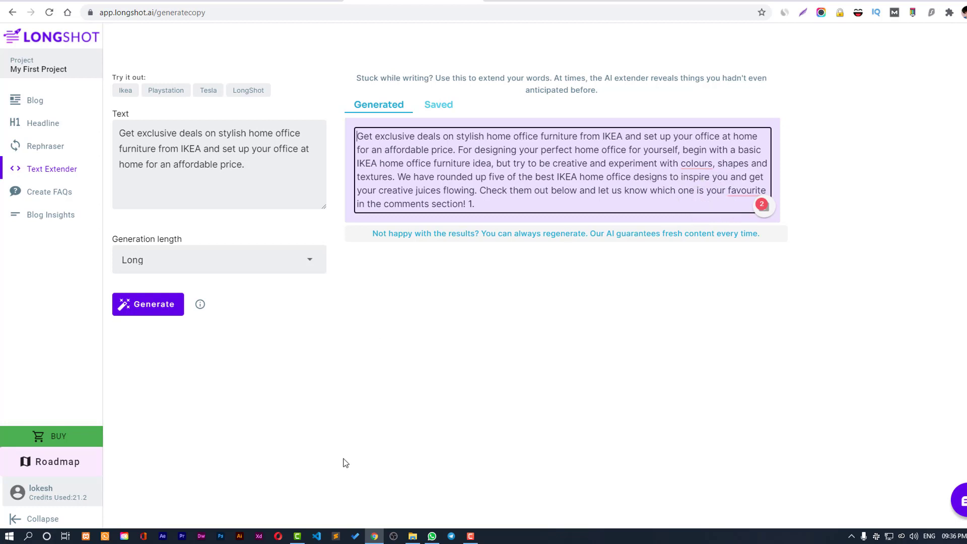
# Open the FAQ creator, replace the question with "how to create a blog" and generate the FAQs.
pyautogui.click(48, 196)
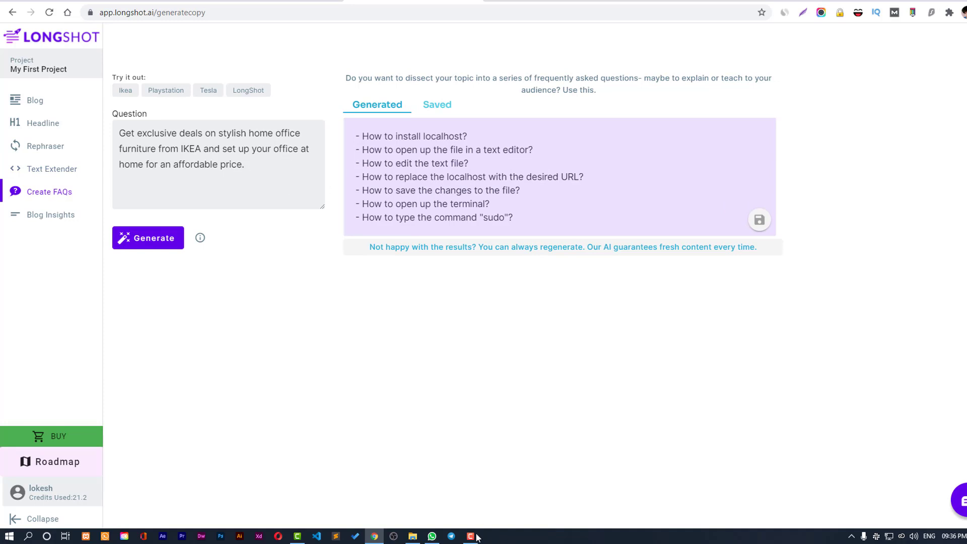
pyautogui.tripleClick(260, 164)
pyautogui.press('BackSpace')
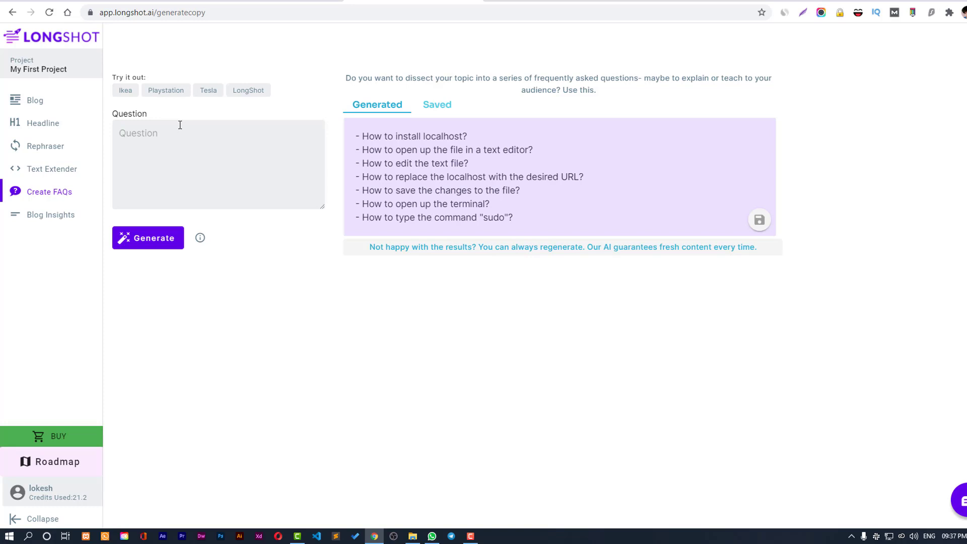
pyautogui.write('how to create a blog')
pyautogui.click(160, 245)
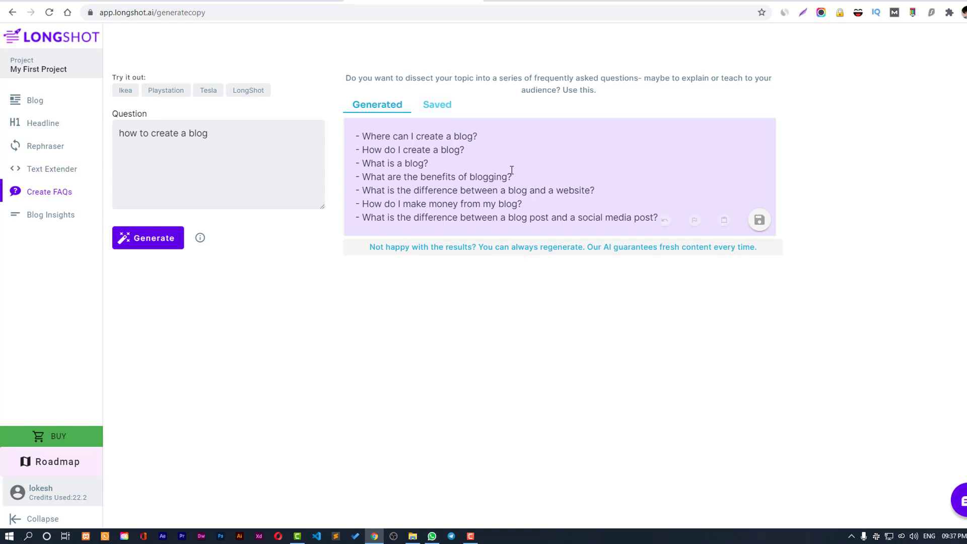
pyautogui.moveTo(549, 161)
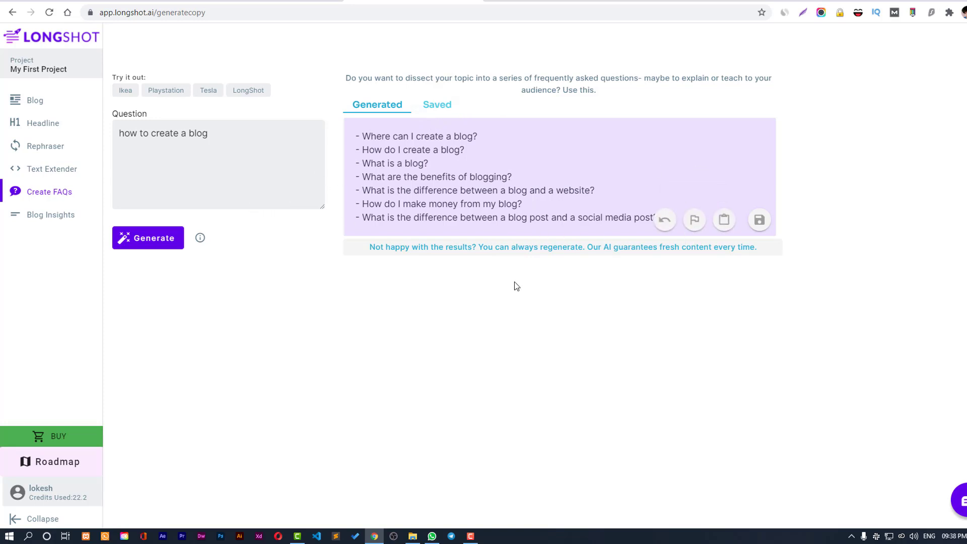
# Open Blog Insights, load the Digital Marketing sample article, skim it and generate insights from it.
pyautogui.click(62, 218)
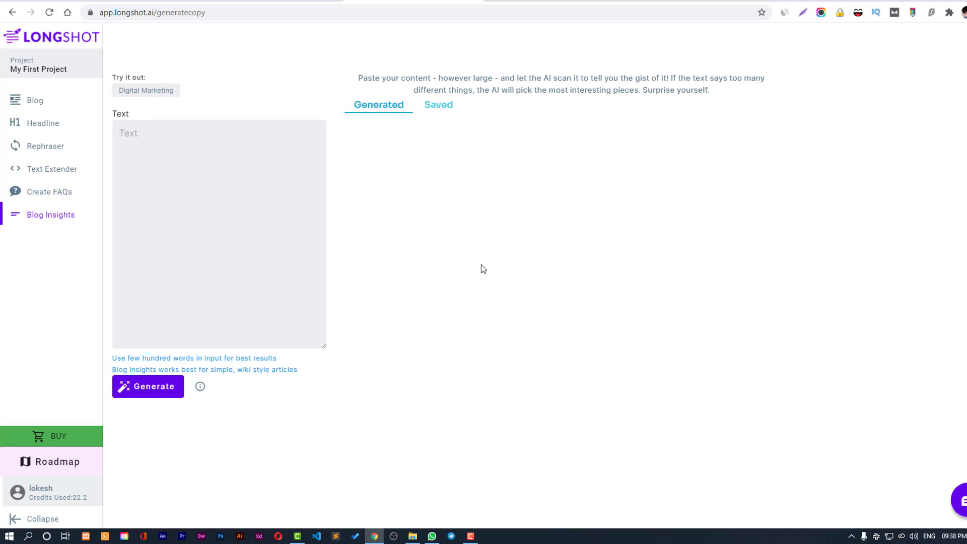
pyautogui.click(135, 97)
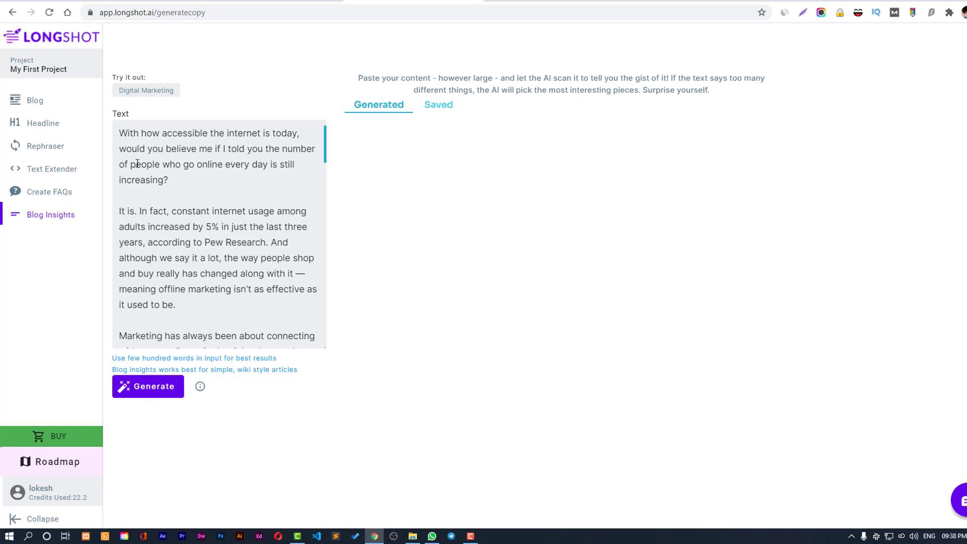
pyautogui.scroll(-8, 187, 225)
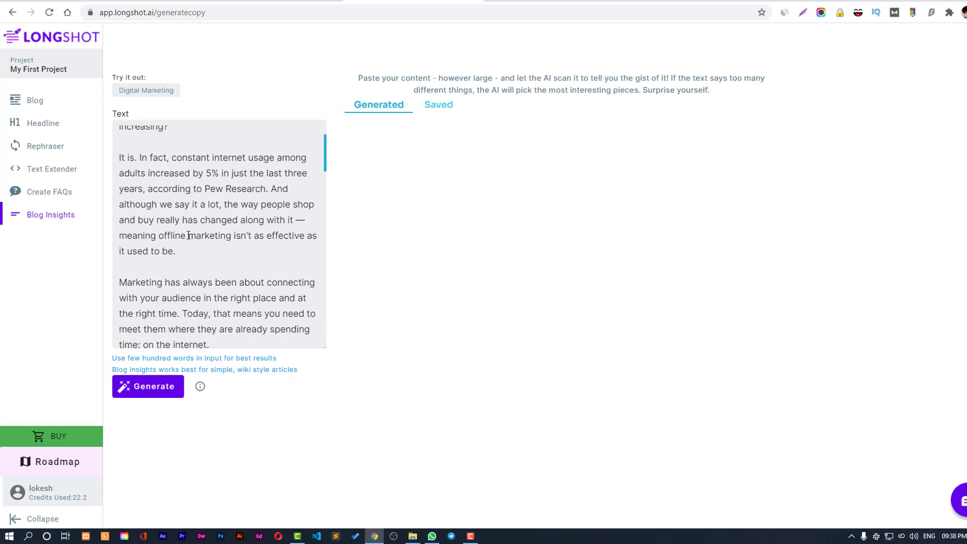
pyautogui.scroll(5, 188, 237)
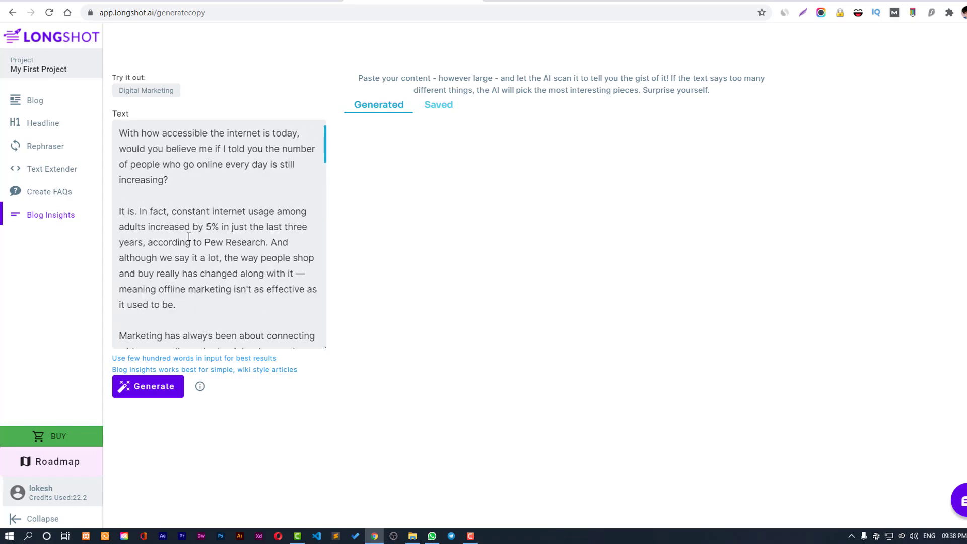
pyautogui.scroll(-15, 191, 252)
pyautogui.scroll(5, 192, 272)
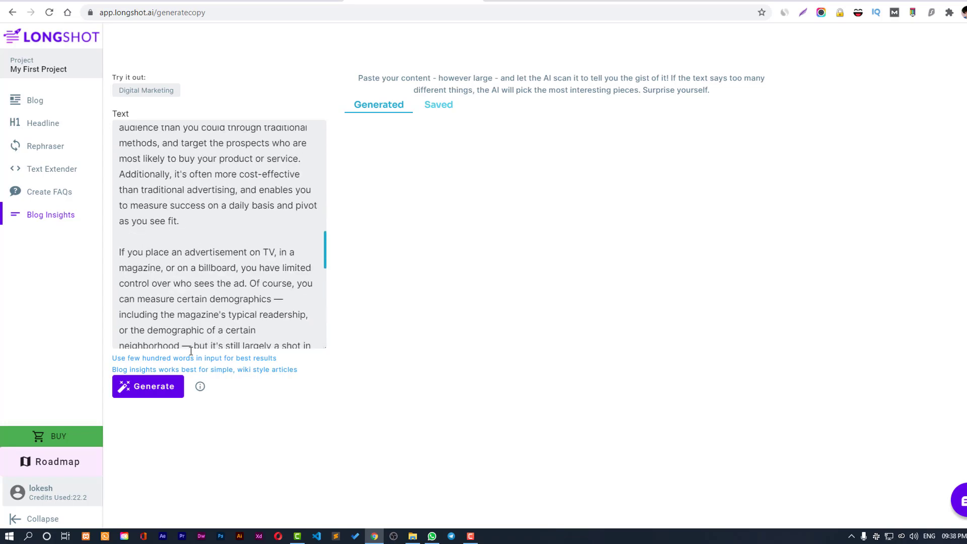
pyautogui.click(163, 392)
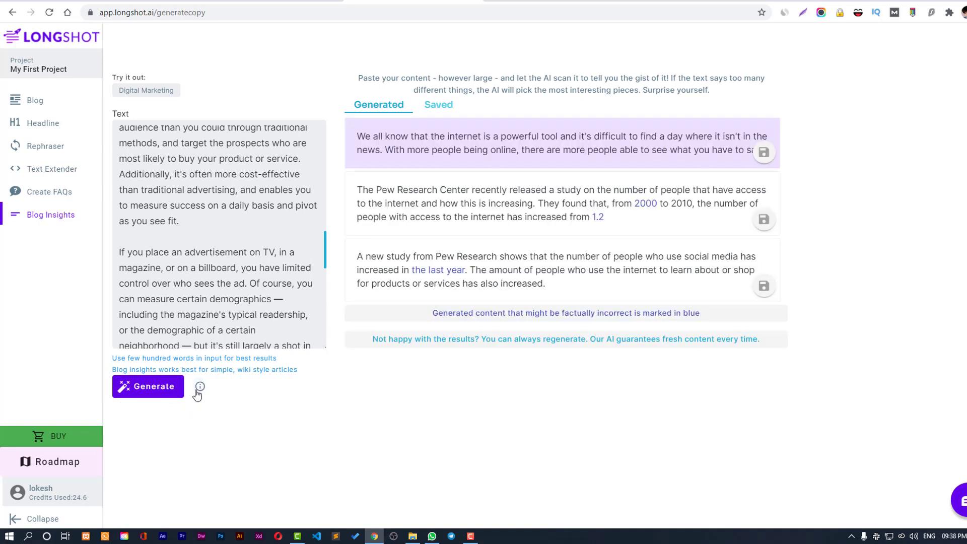
# Compare the Digital Marketing sample article with the generated insights, including the parts marked as possibly incorrect.
pyautogui.moveTo(199, 389)
pyautogui.scroll(10, 206, 153)
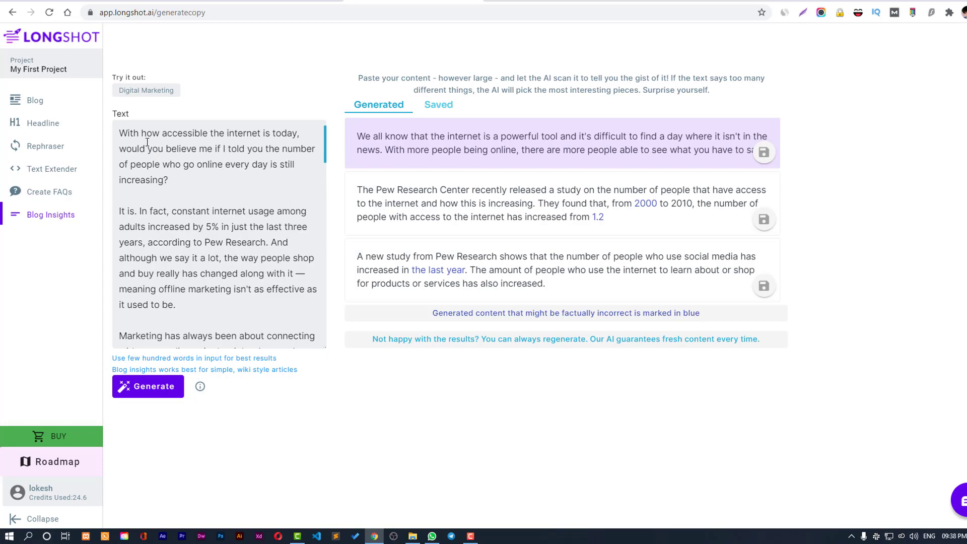
pyautogui.scroll(-2, 184, 188)
pyautogui.scroll(2, 208, 207)
pyautogui.scroll(-3, 305, 250)
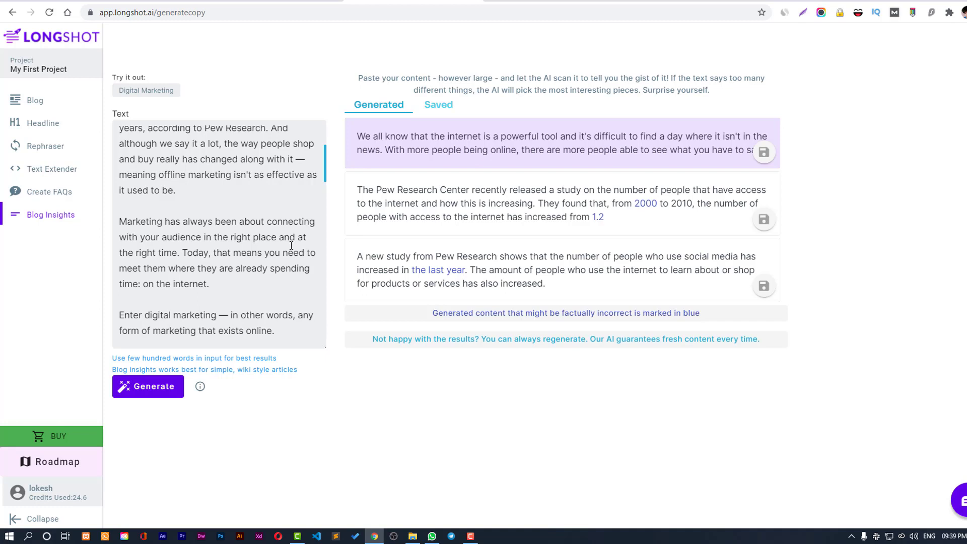
pyautogui.scroll(-1, 291, 246)
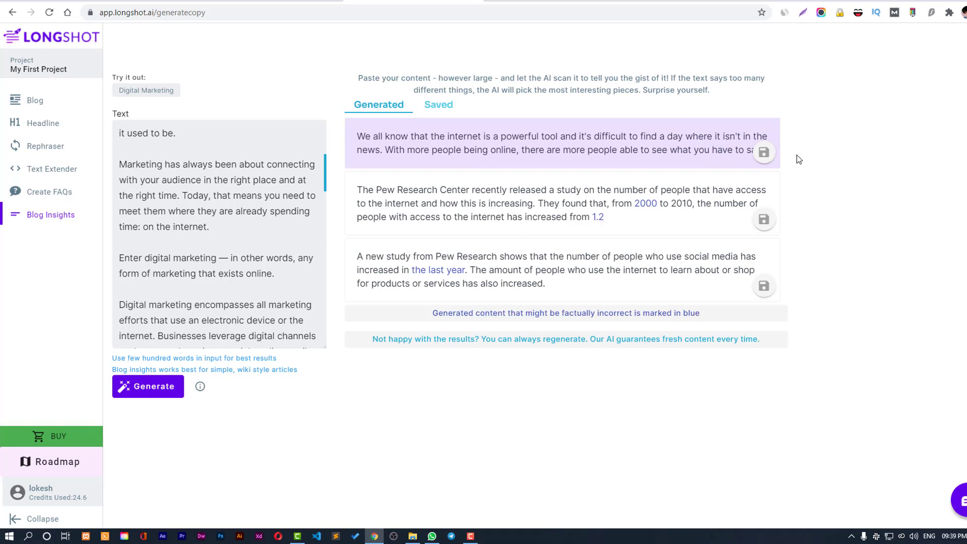
pyautogui.moveTo(701, 155)
pyautogui.moveTo(765, 158)
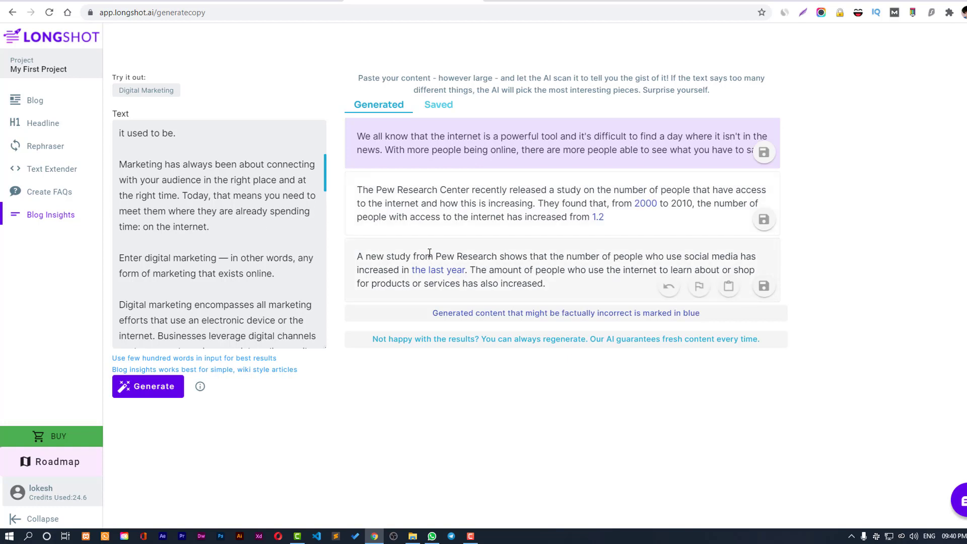
pyautogui.scroll(3, 271, 314)
pyautogui.scroll(1, 271, 314)
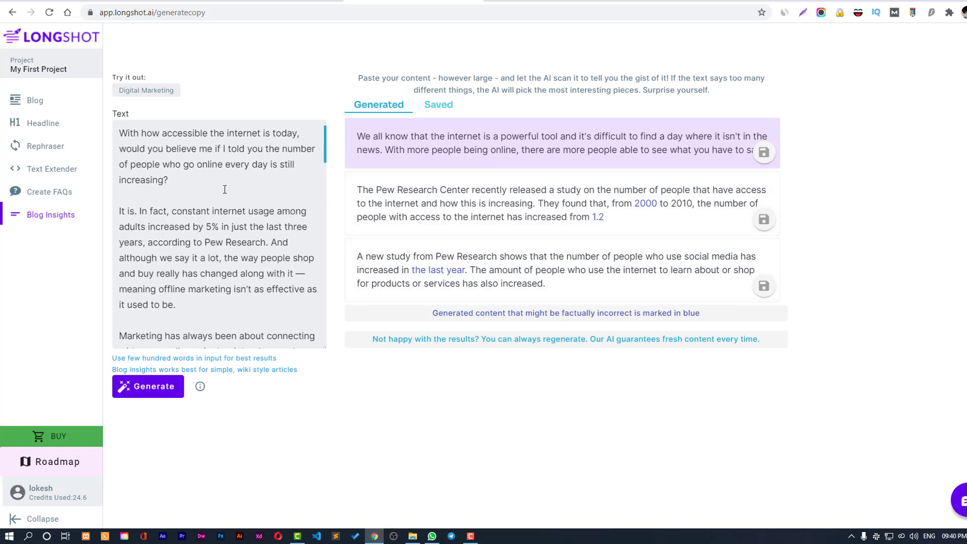
pyautogui.scroll(-12, 231, 209)
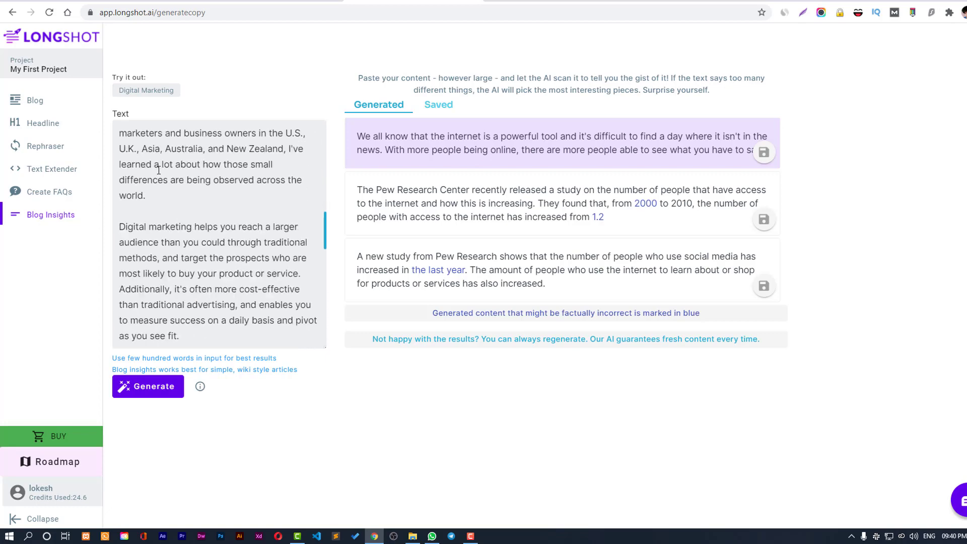
pyautogui.scroll(-5, 161, 186)
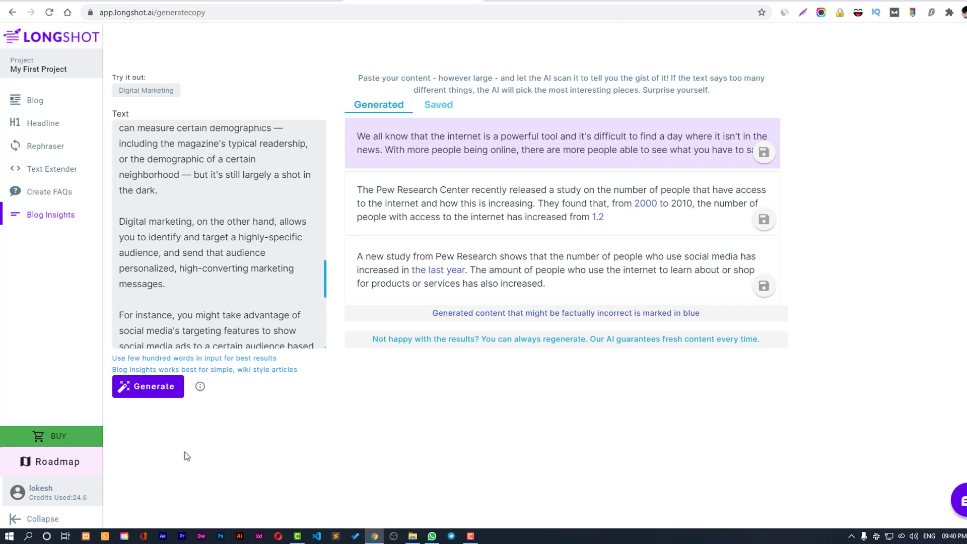
# Open the product roadmap and go to the pricing page of the longshot.ai website.
pyautogui.click(64, 464)
pyautogui.click(493, 1)
pyautogui.click(479, 6)
pyautogui.write('longshot.ai')
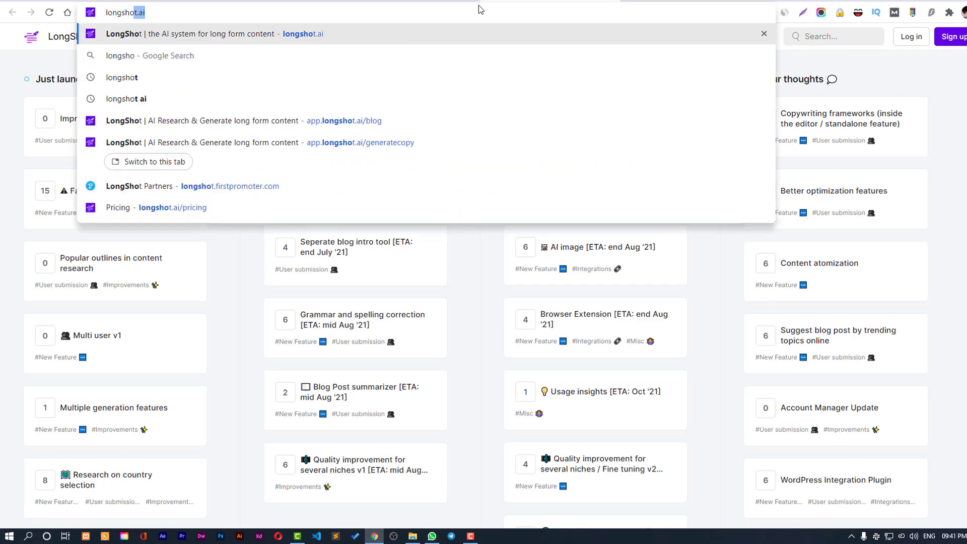
pyautogui.press('Return')
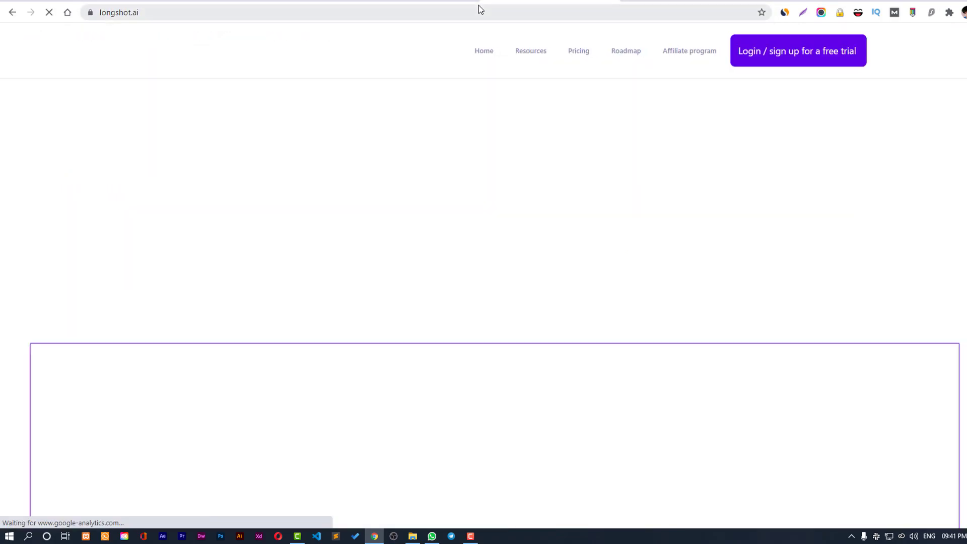
pyautogui.click(542, 51)
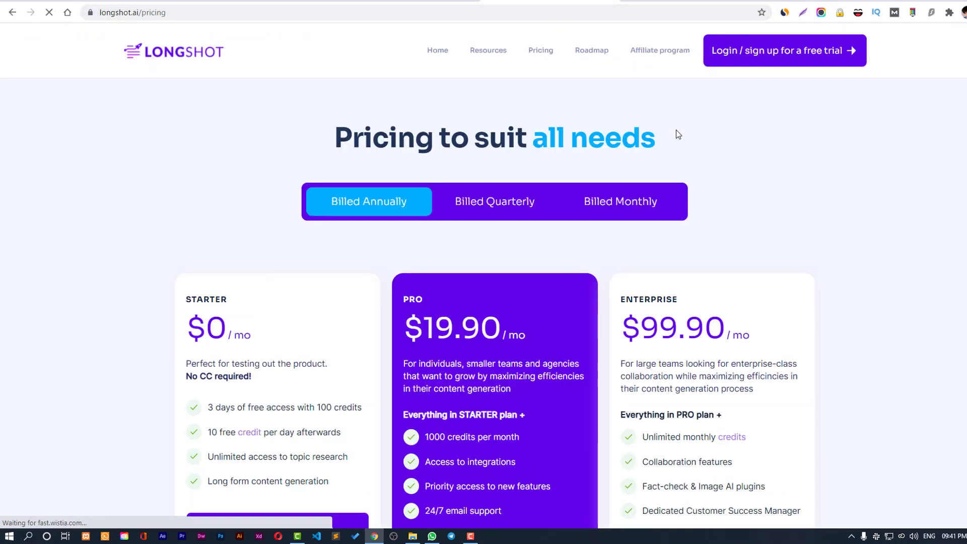
# Examine the Starter, Pro and Enterprise plans under annual billing, highlighting the Starter plan's description and free-access terms.
pyautogui.scroll(-1, 658, 200)
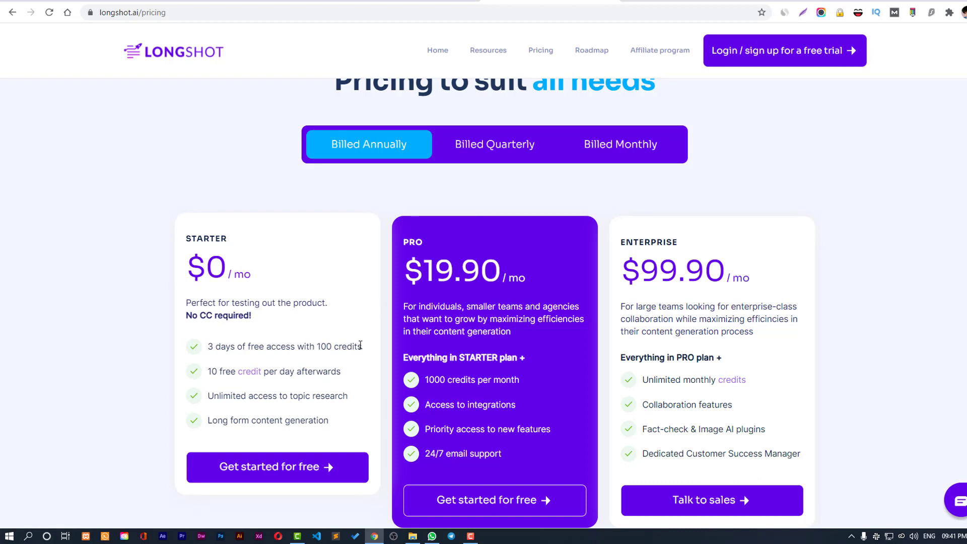
pyautogui.moveTo(361, 346); pyautogui.dragTo(189, 304)
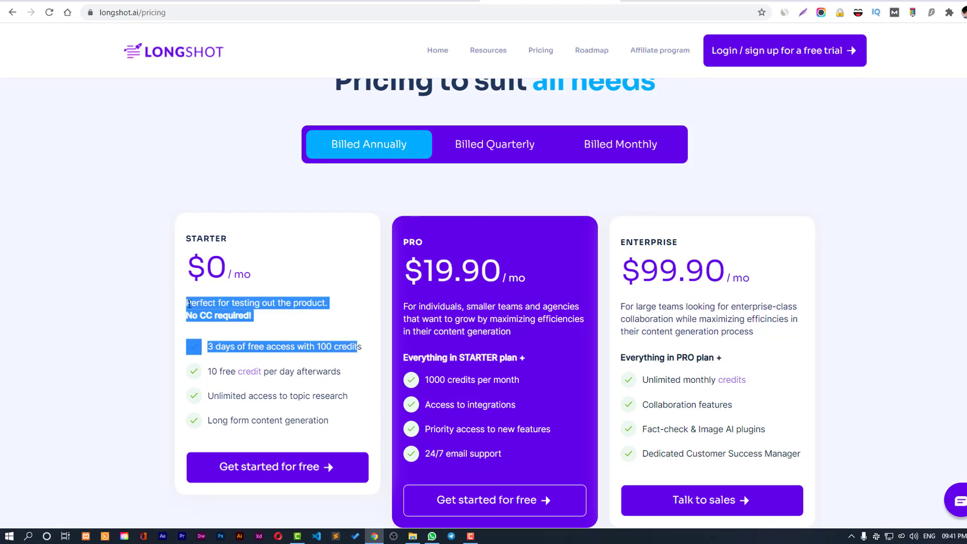
pyautogui.click(289, 328)
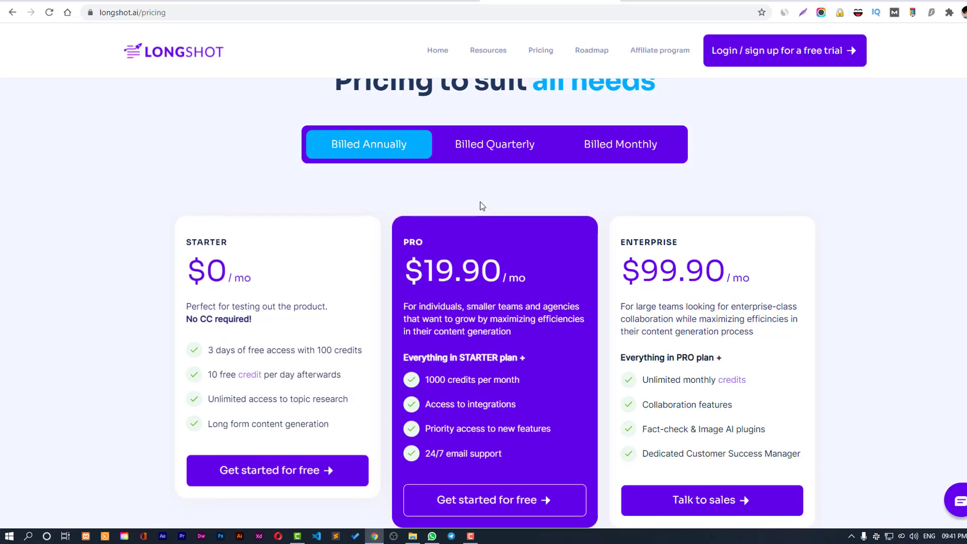
pyautogui.scroll(-1, 476, 241)
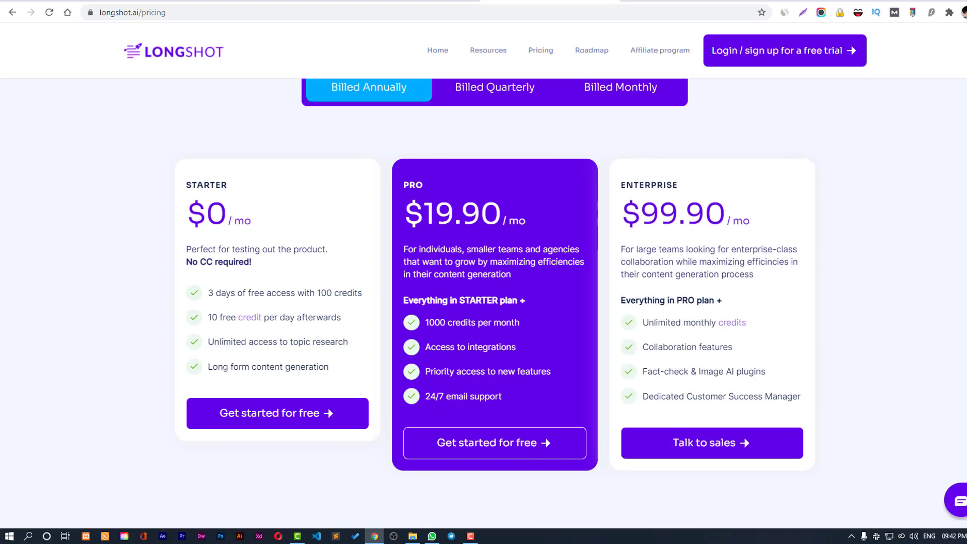
pyautogui.scroll(-3, 495, 302)
pyautogui.scroll(5, 494, 302)
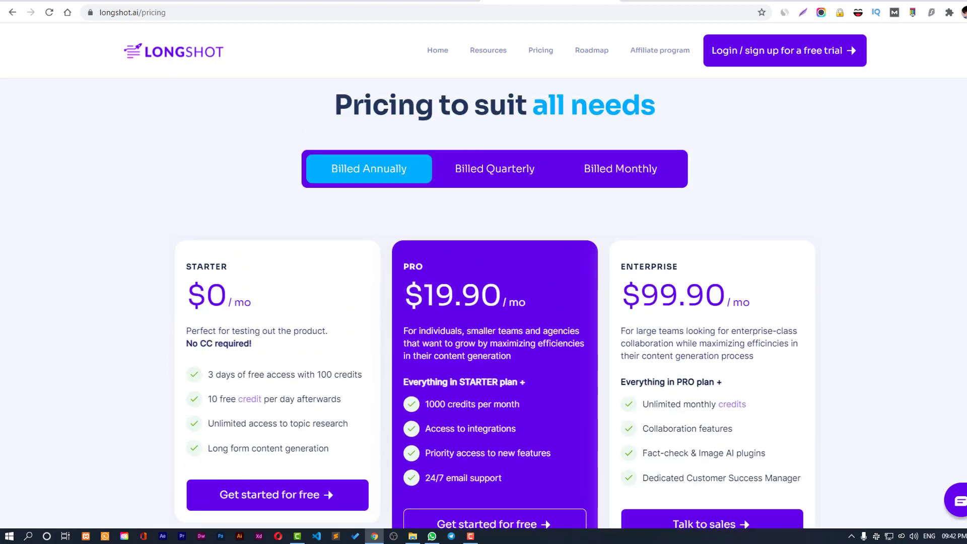
pyautogui.scroll(-1, 495, 302)
pyautogui.scroll(-2, 494, 303)
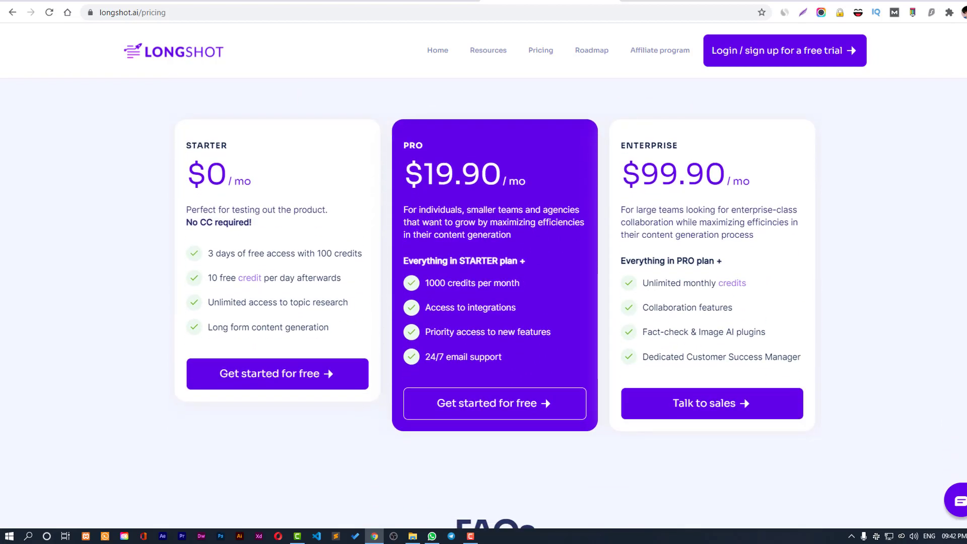
pyautogui.scroll(3, 495, 303)
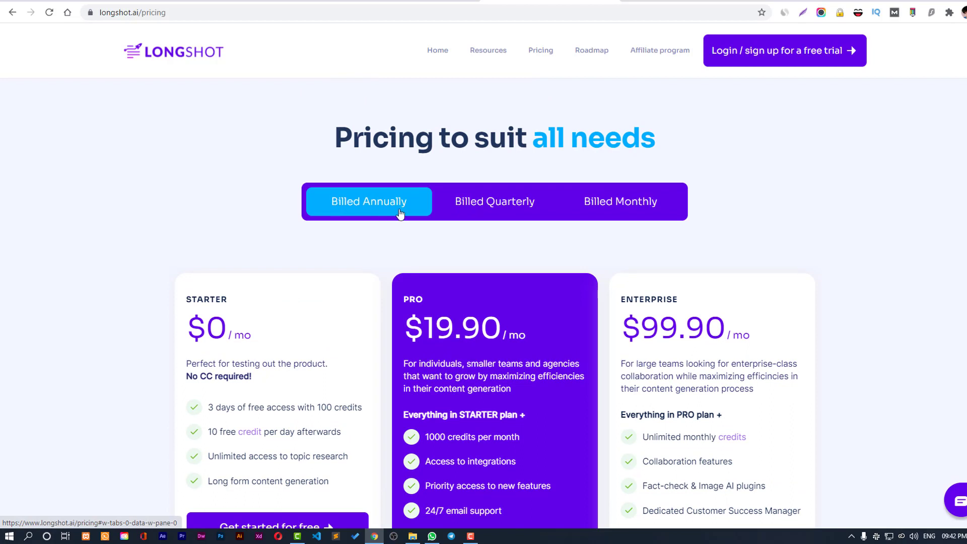
# Compare the plan prices under quarterly, monthly and annual billing.
pyautogui.click(506, 212)
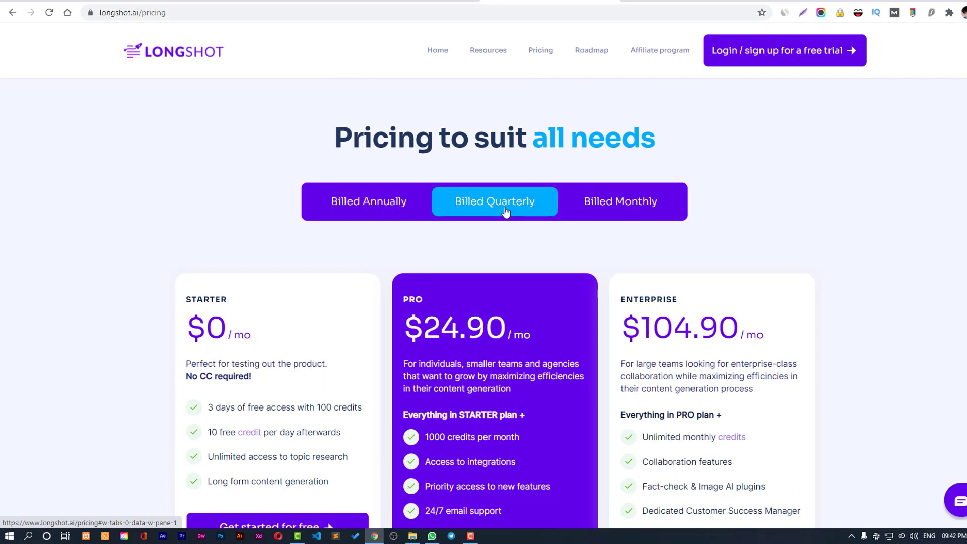
pyautogui.click(618, 211)
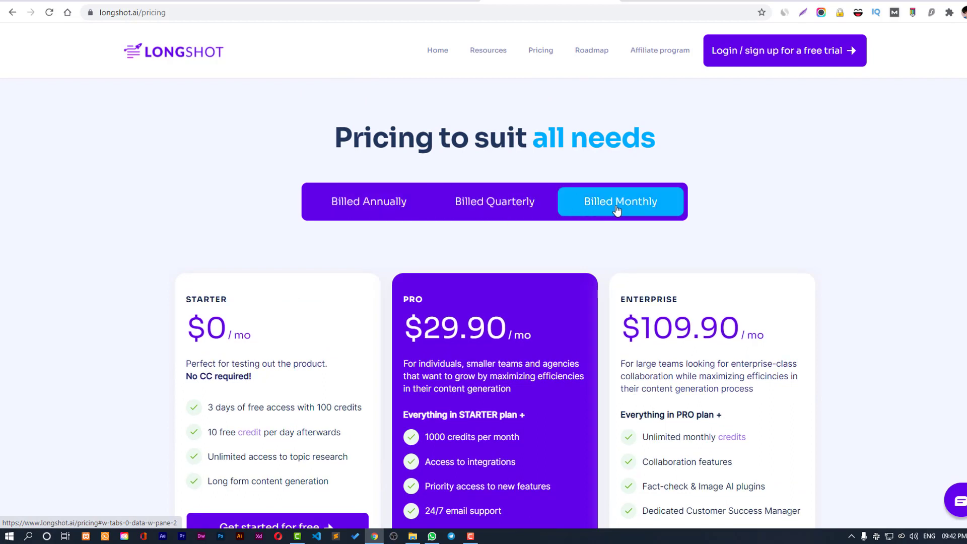
pyautogui.click(530, 206)
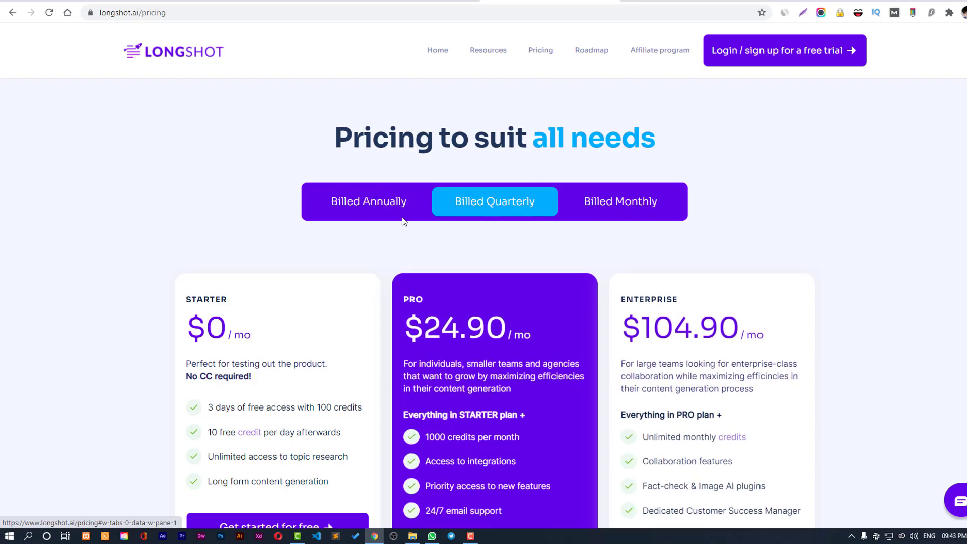
pyautogui.click(391, 208)
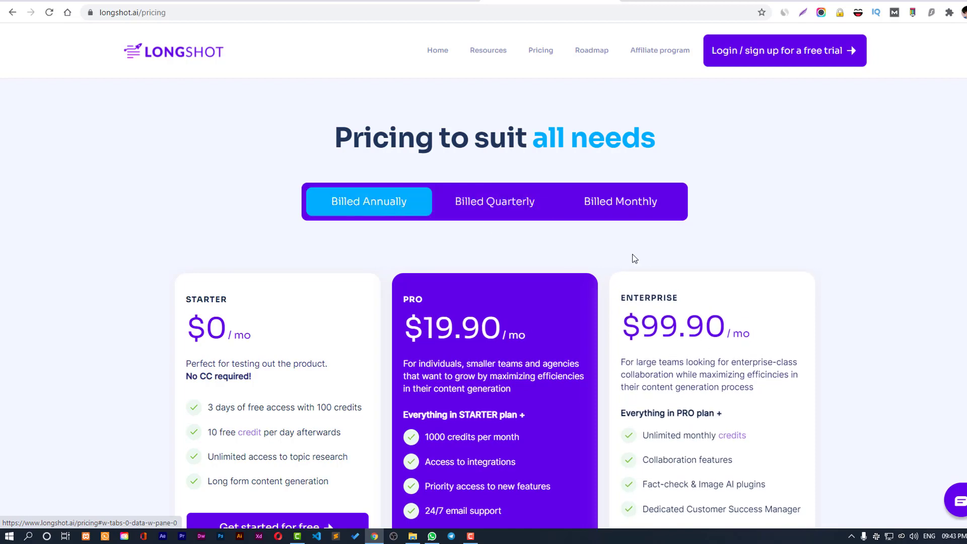
pyautogui.scroll(-5, 632, 259)
pyautogui.scroll(5, 634, 259)
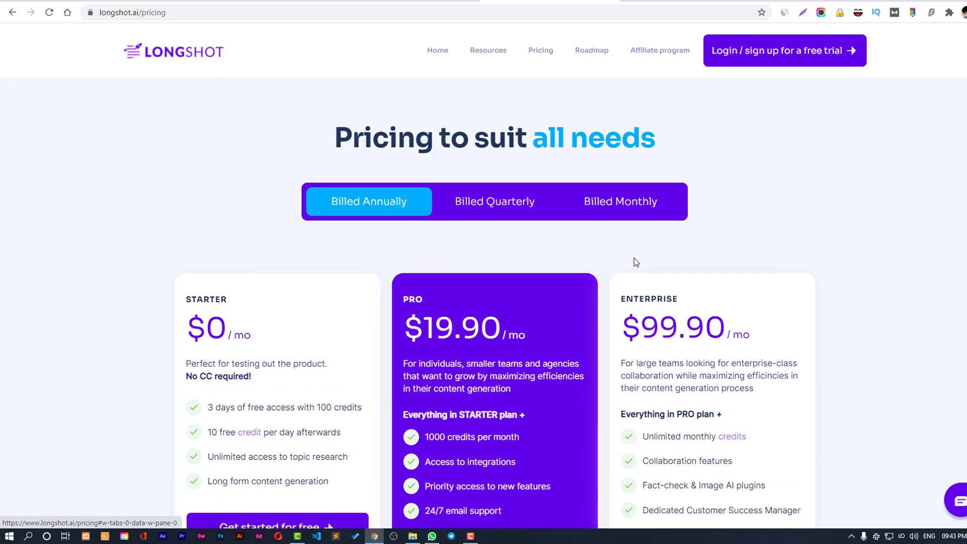
pyautogui.scroll(-3, 633, 261)
pyautogui.scroll(3, 554, 267)
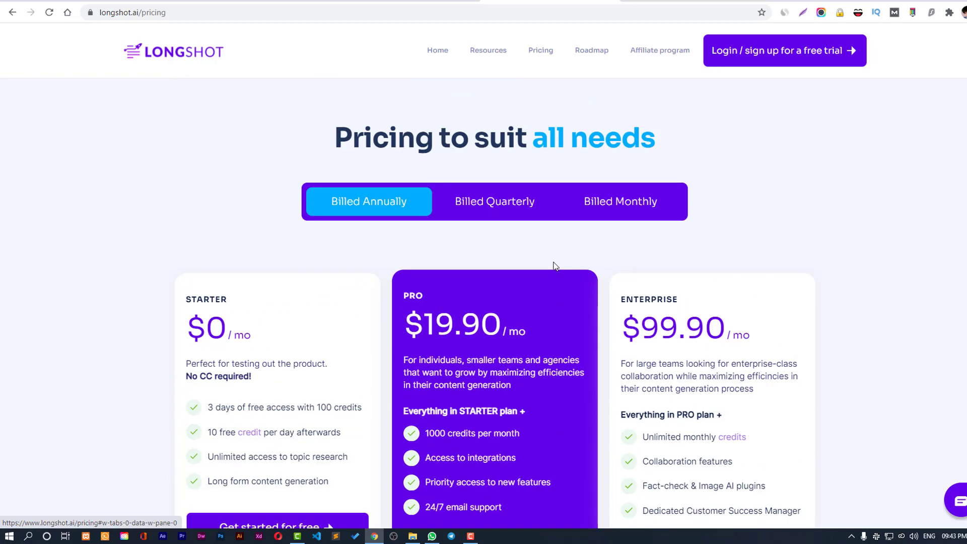
# Show the monthly-billed prices and skim the pricing page down to the FAQs.
pyautogui.click(620, 207)
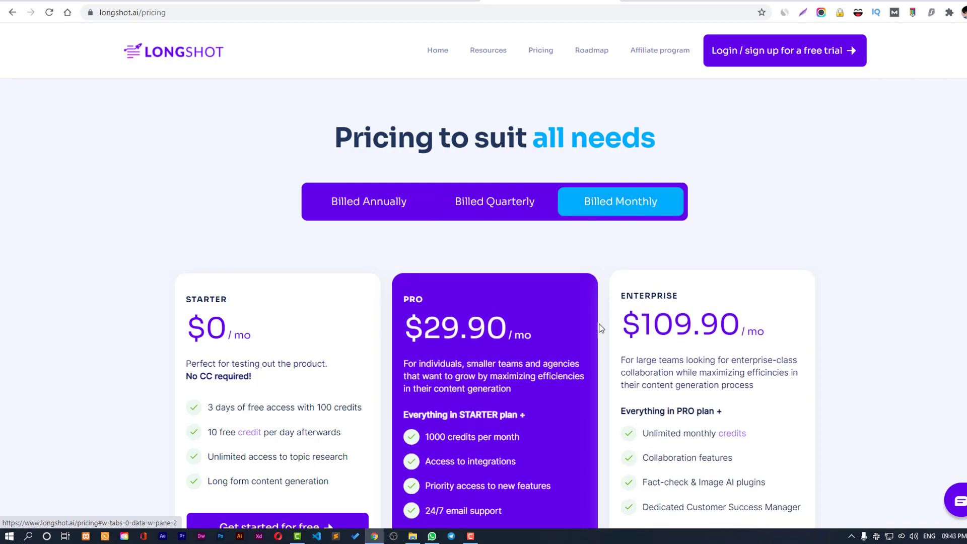
pyautogui.scroll(-15, 484, 302)
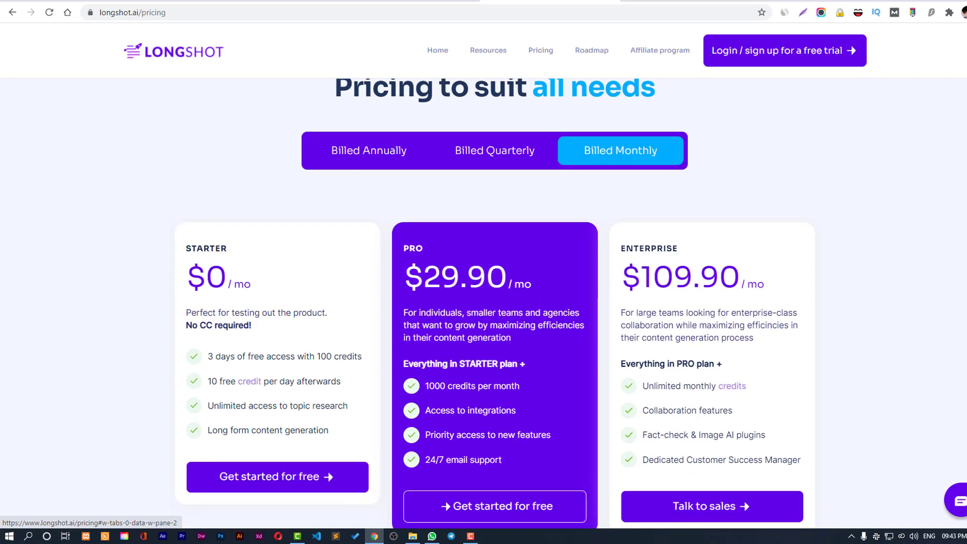
pyautogui.scroll(15, 805, 289)
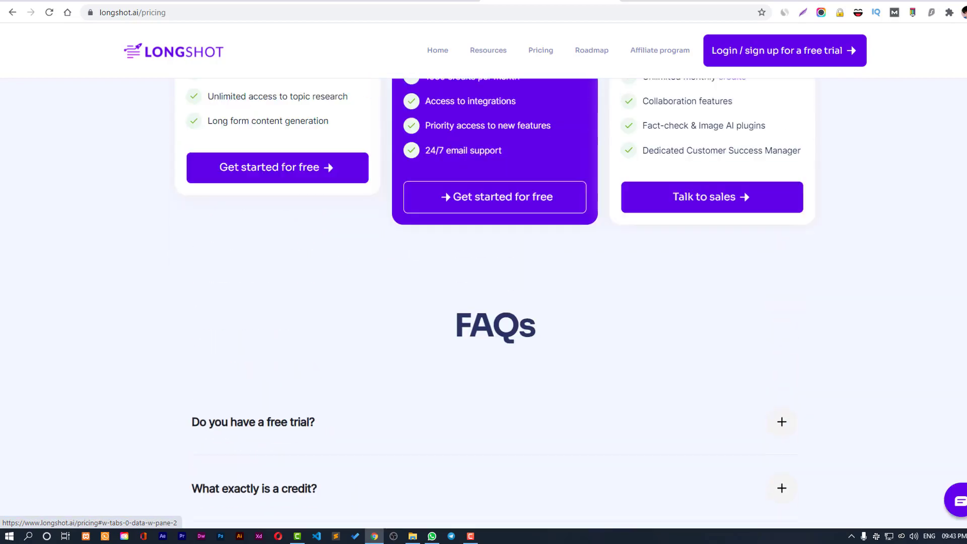
# Load dealify.com in a new browser tab and open the LongShot.Ai deal from the Top 10 Hottest Deals.
pyautogui.rightClick(514, 2)
pyautogui.click(553, 6)
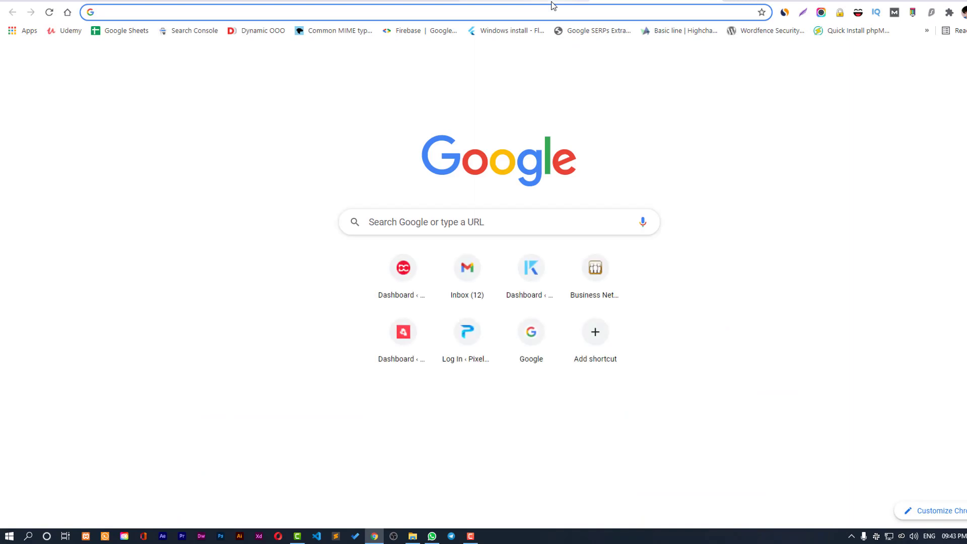
pyautogui.write('dealify')
pyautogui.press('Return')
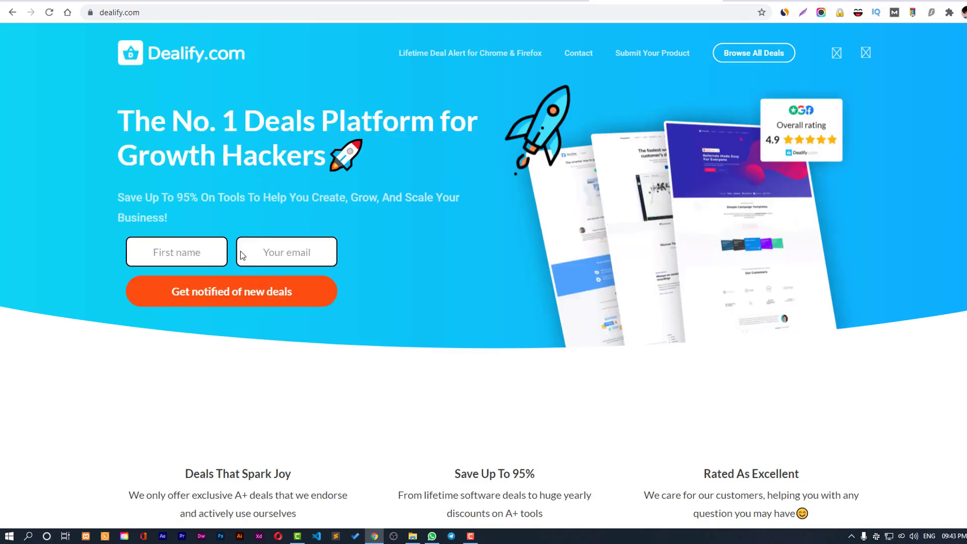
pyautogui.scroll(-5, 317, 289)
pyautogui.scroll(-6, 356, 297)
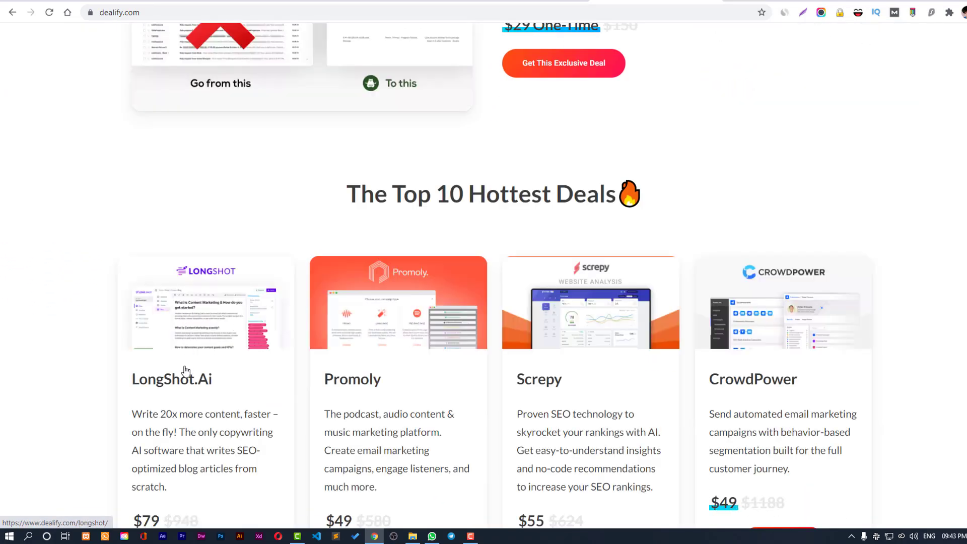
pyautogui.click(197, 330)
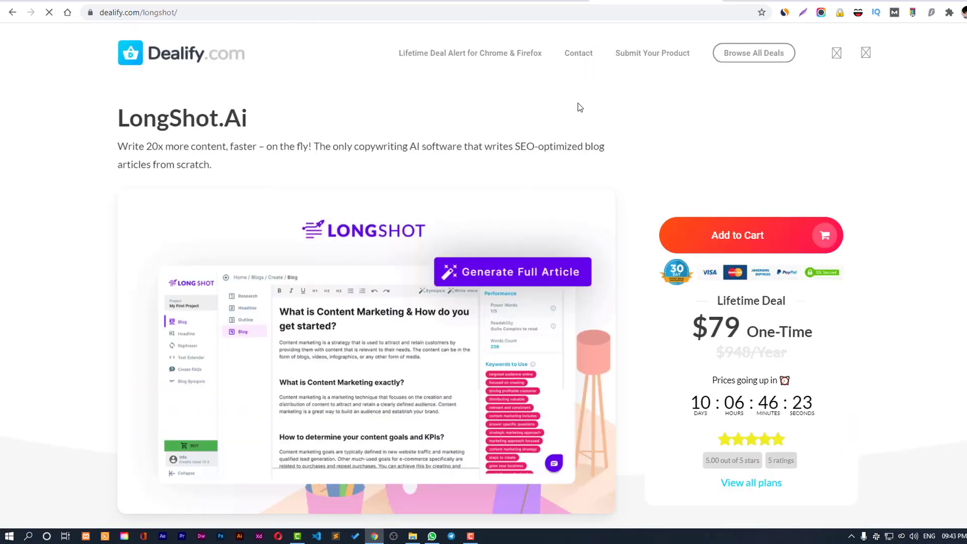
# Read through the LongShot.Ai deal description and compare the features of the Pro Future, Pro Plus and Pro lifetime subscriptions.
pyautogui.scroll(-3, 685, 337)
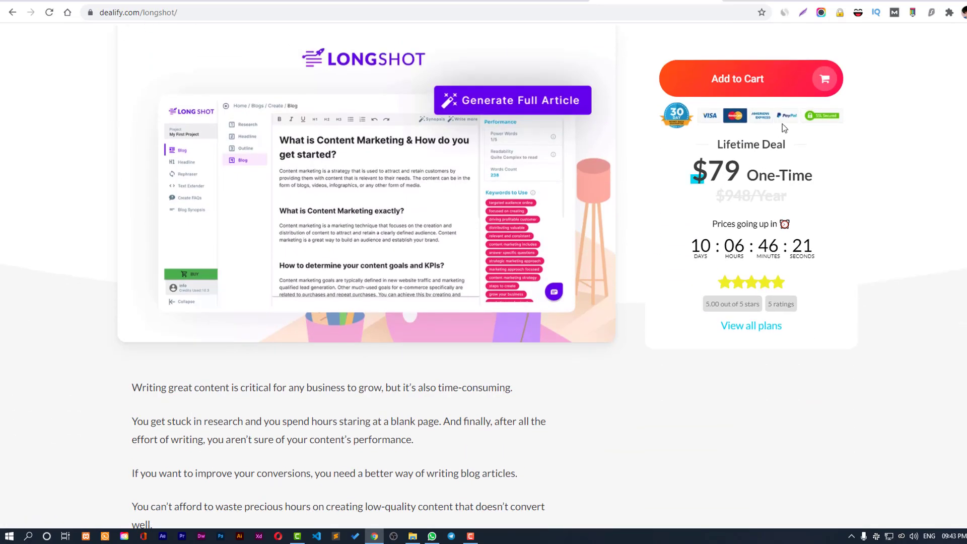
pyautogui.scroll(-6, 788, 245)
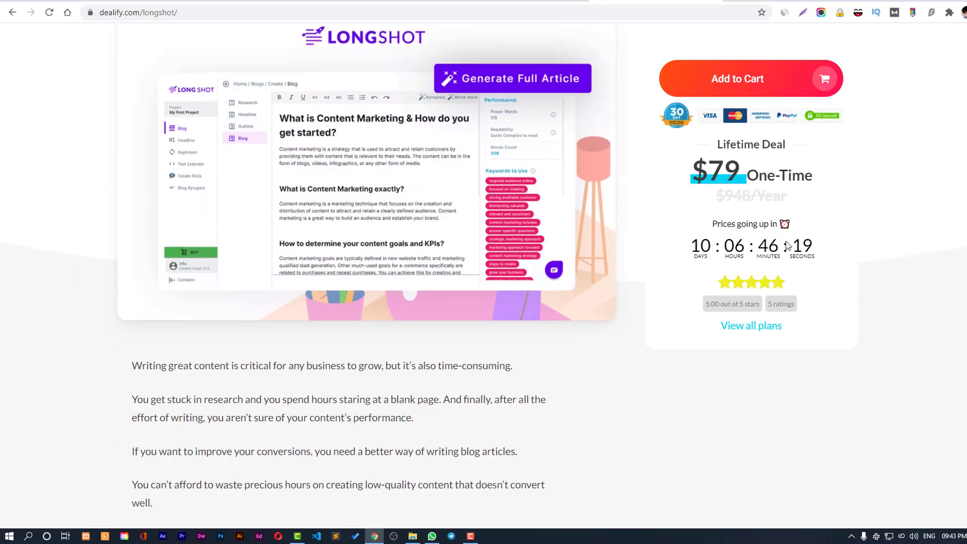
pyautogui.scroll(-15, 788, 245)
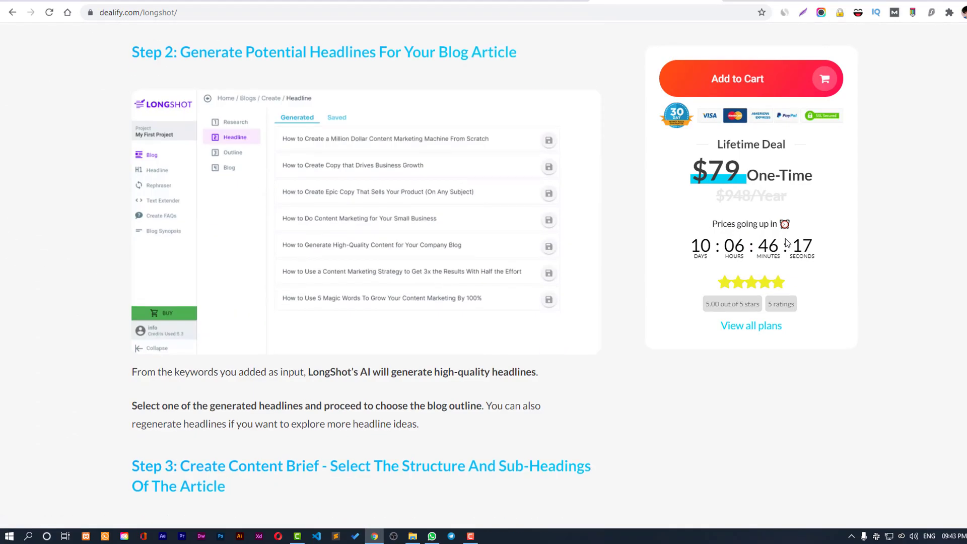
pyautogui.scroll(-20, 788, 246)
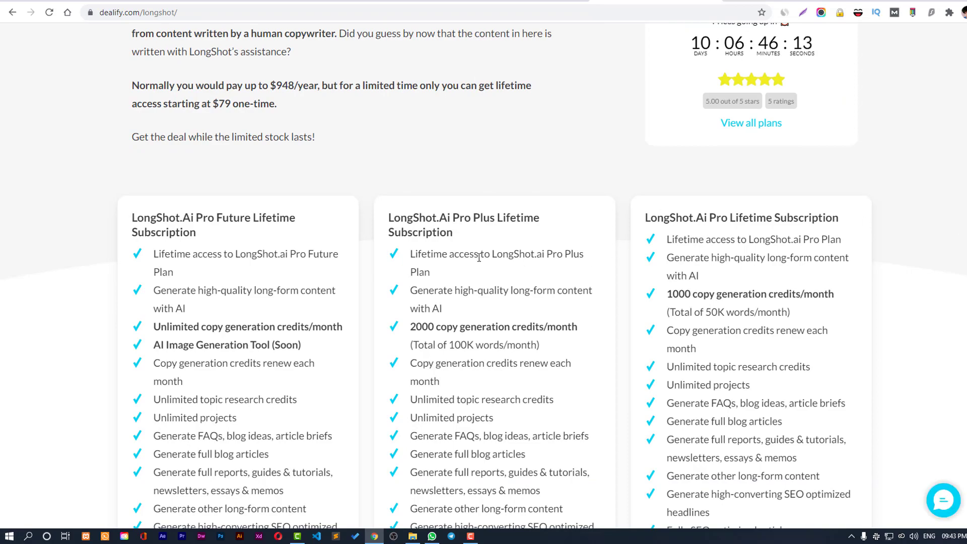
pyautogui.scroll(-5, 479, 257)
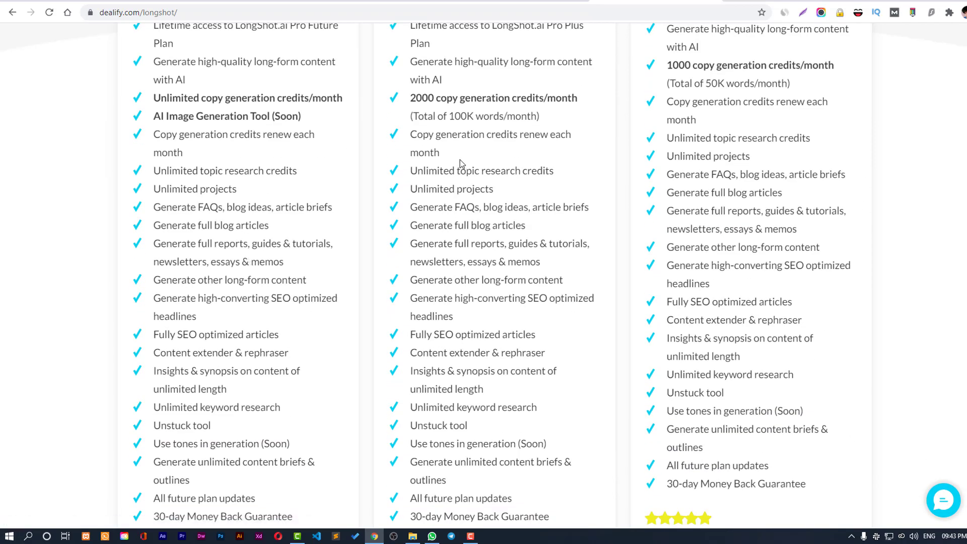
pyautogui.scroll(7, 461, 163)
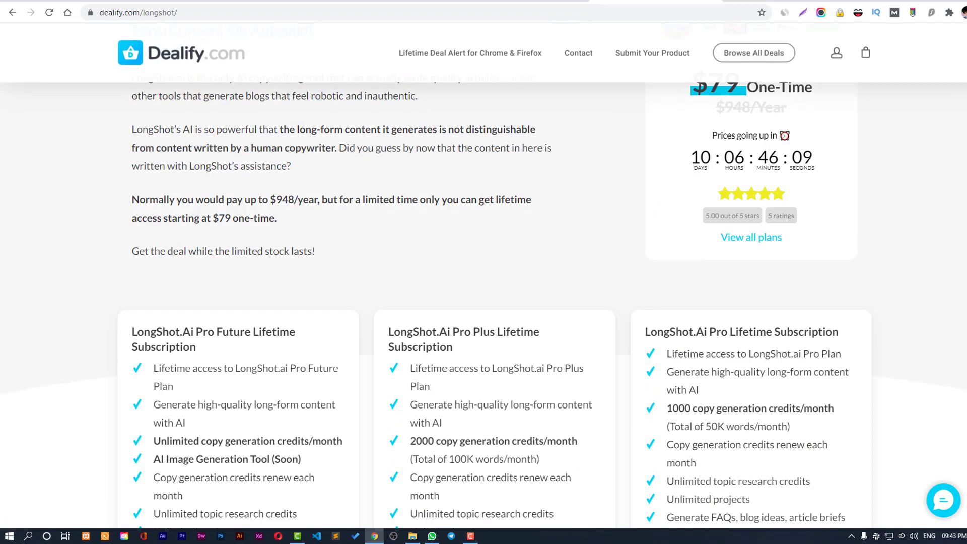
pyautogui.scroll(-2, 484, 272)
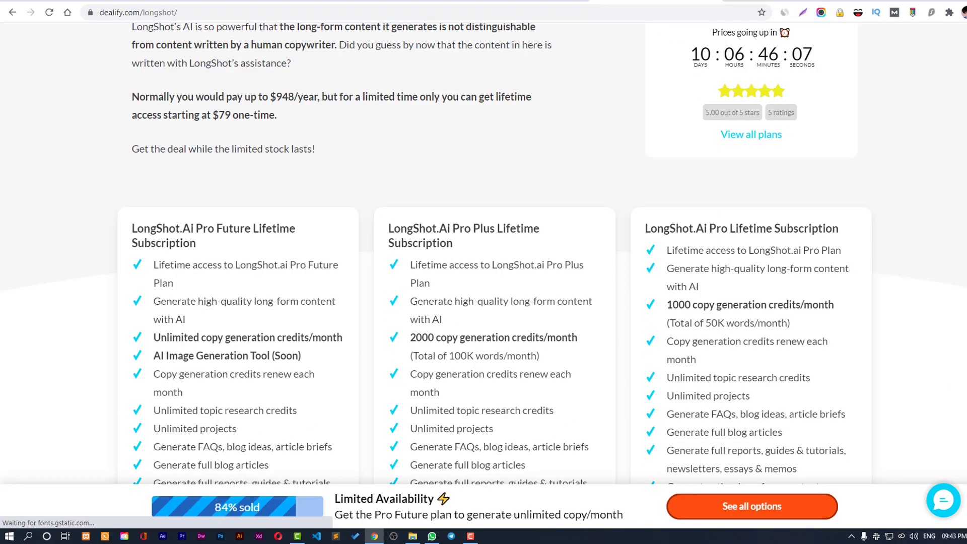
pyautogui.scroll(-5, 484, 252)
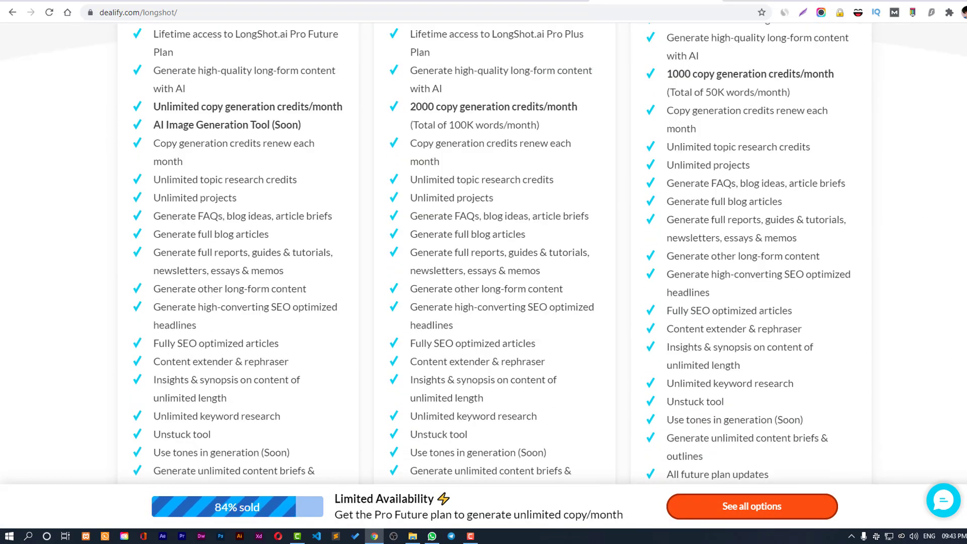
# Review the deal page's step-by-step guide, TL;DR summary and introduction, and return to the lifetime deal offer.
pyautogui.scroll(15, 484, 272)
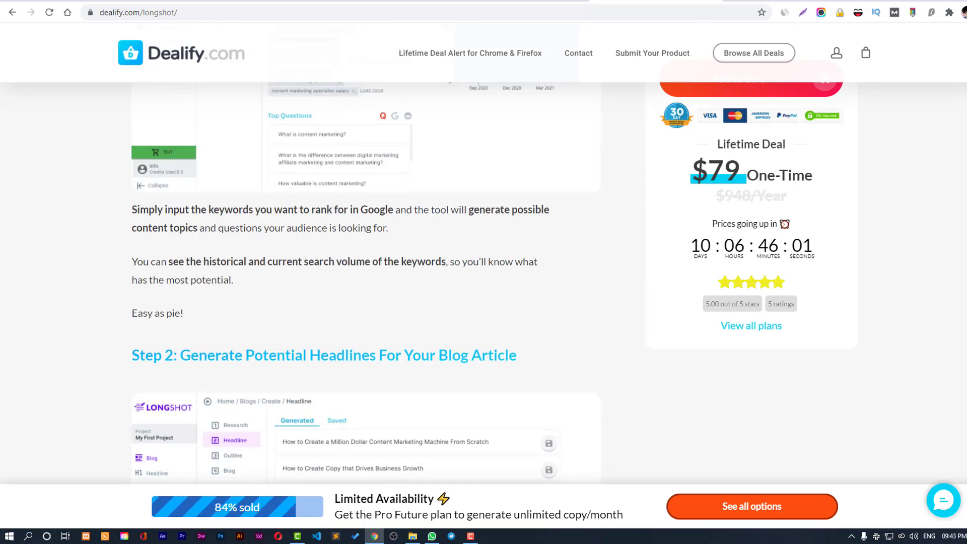
pyautogui.scroll(8, 483, 272)
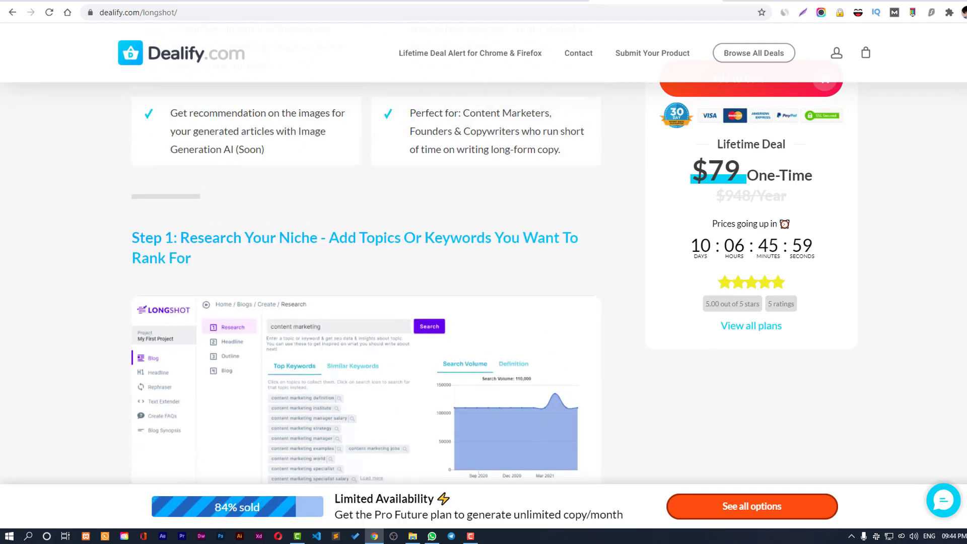
pyautogui.scroll(4, 484, 272)
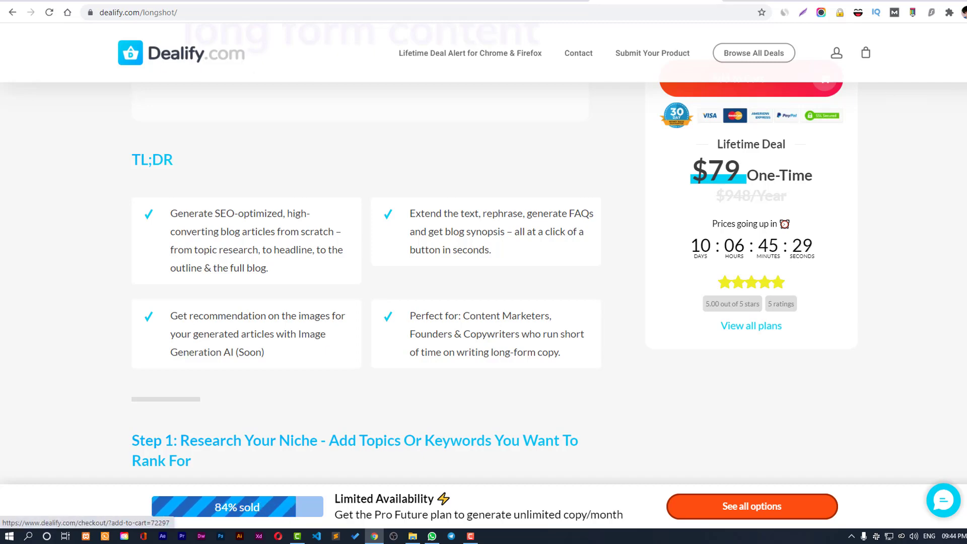
pyautogui.scroll(6, 305, 67)
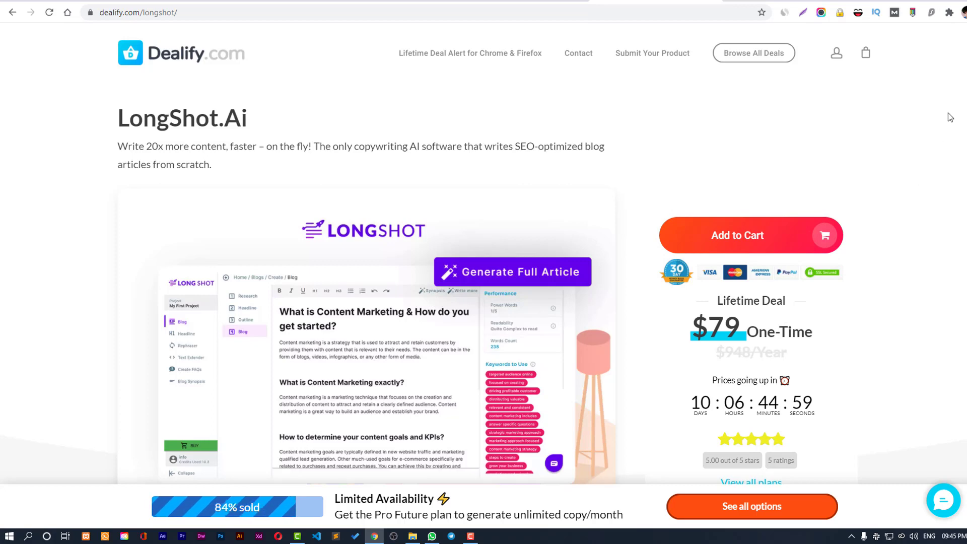
pyautogui.scroll(-3, 483, 277)
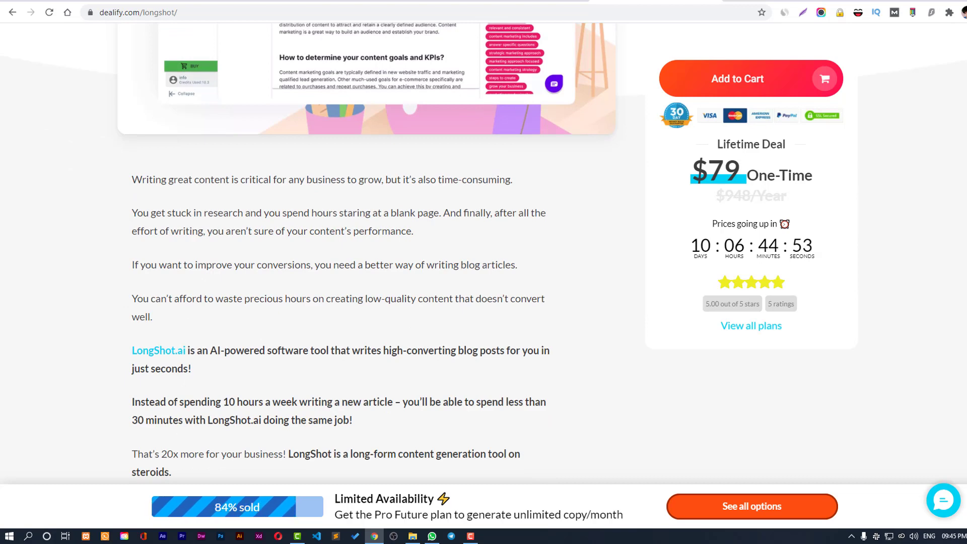
pyautogui.scroll(6, 483, 277)
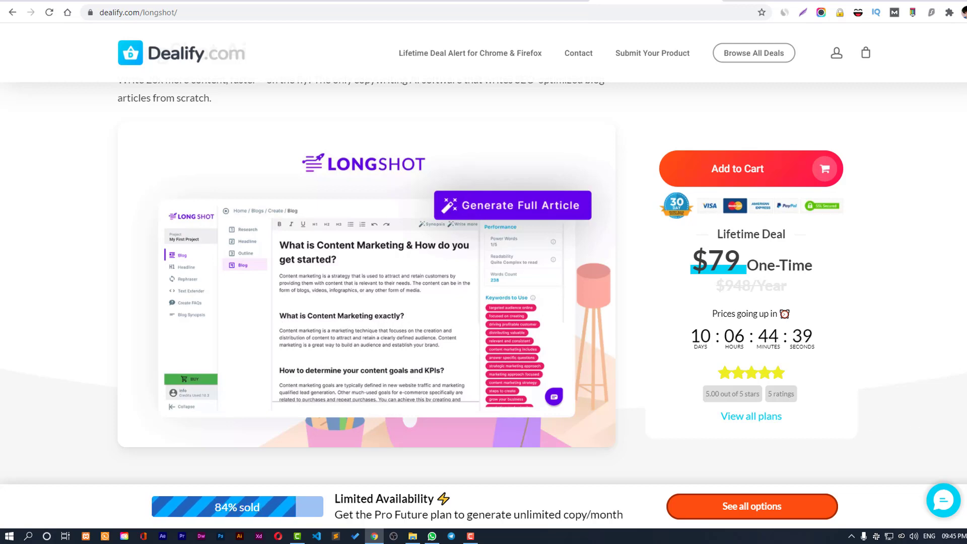
pyautogui.scroll(1, 746, 483)
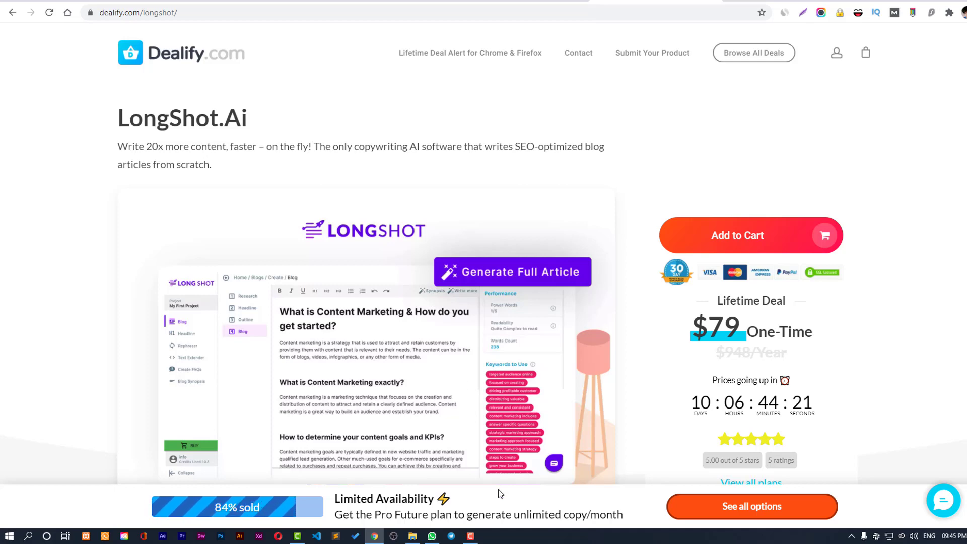
pyautogui.click(471, 536)
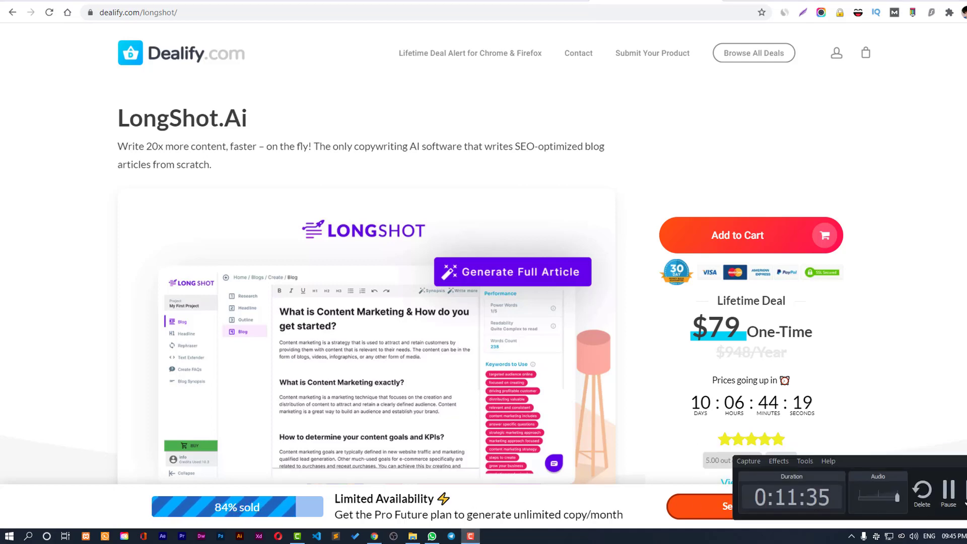